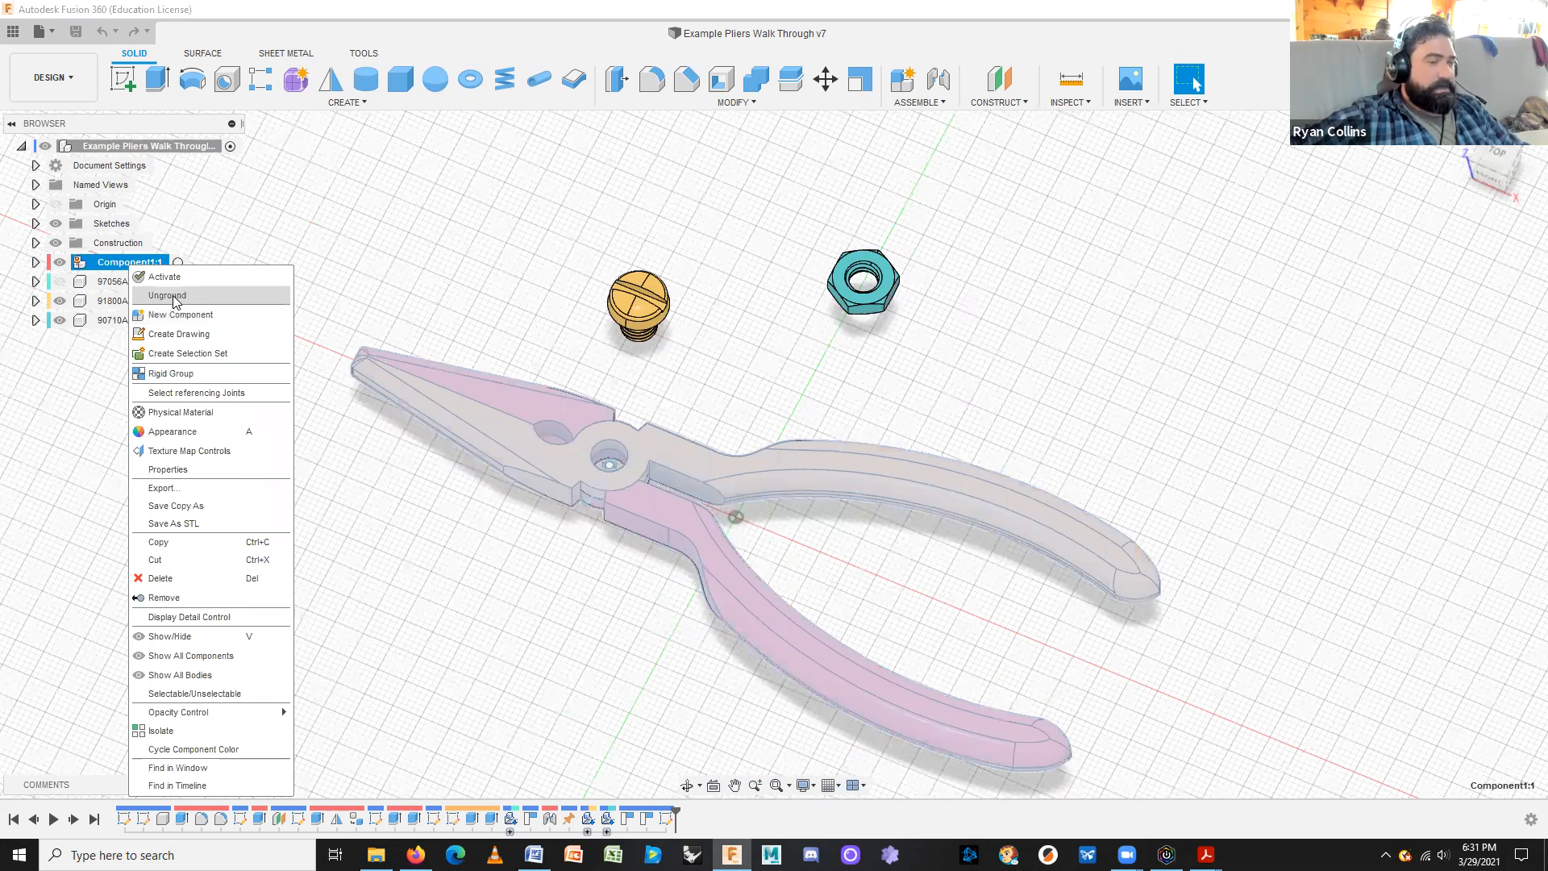
Step: Try to swing the orange pliers handle toward the red handle
left_click(511, 622)
left_click(659, 663)
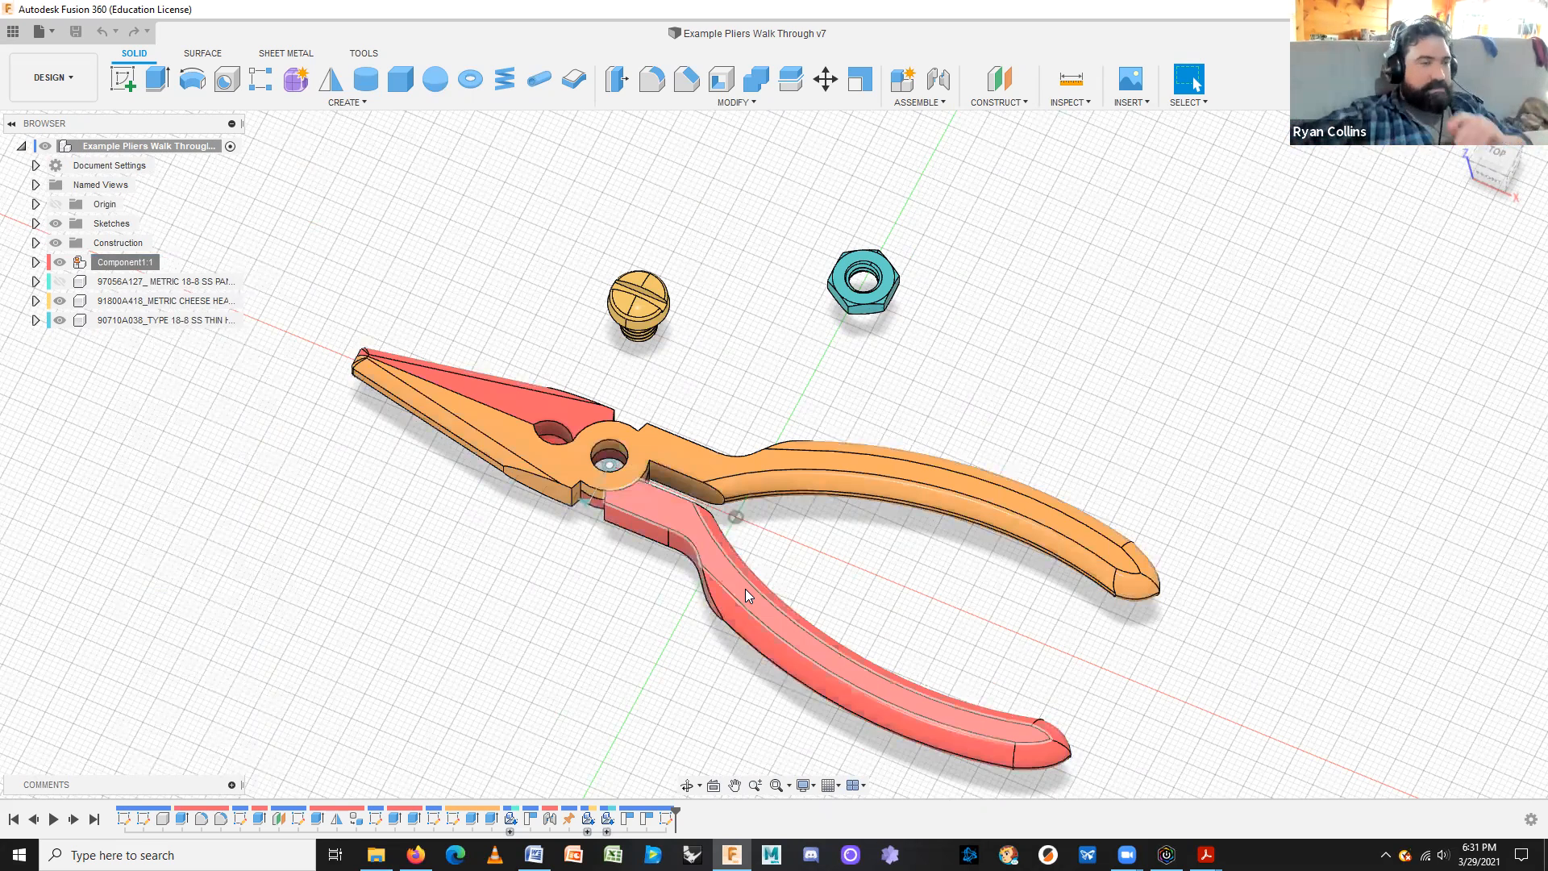
left_click_drag(1020, 502, 839, 549)
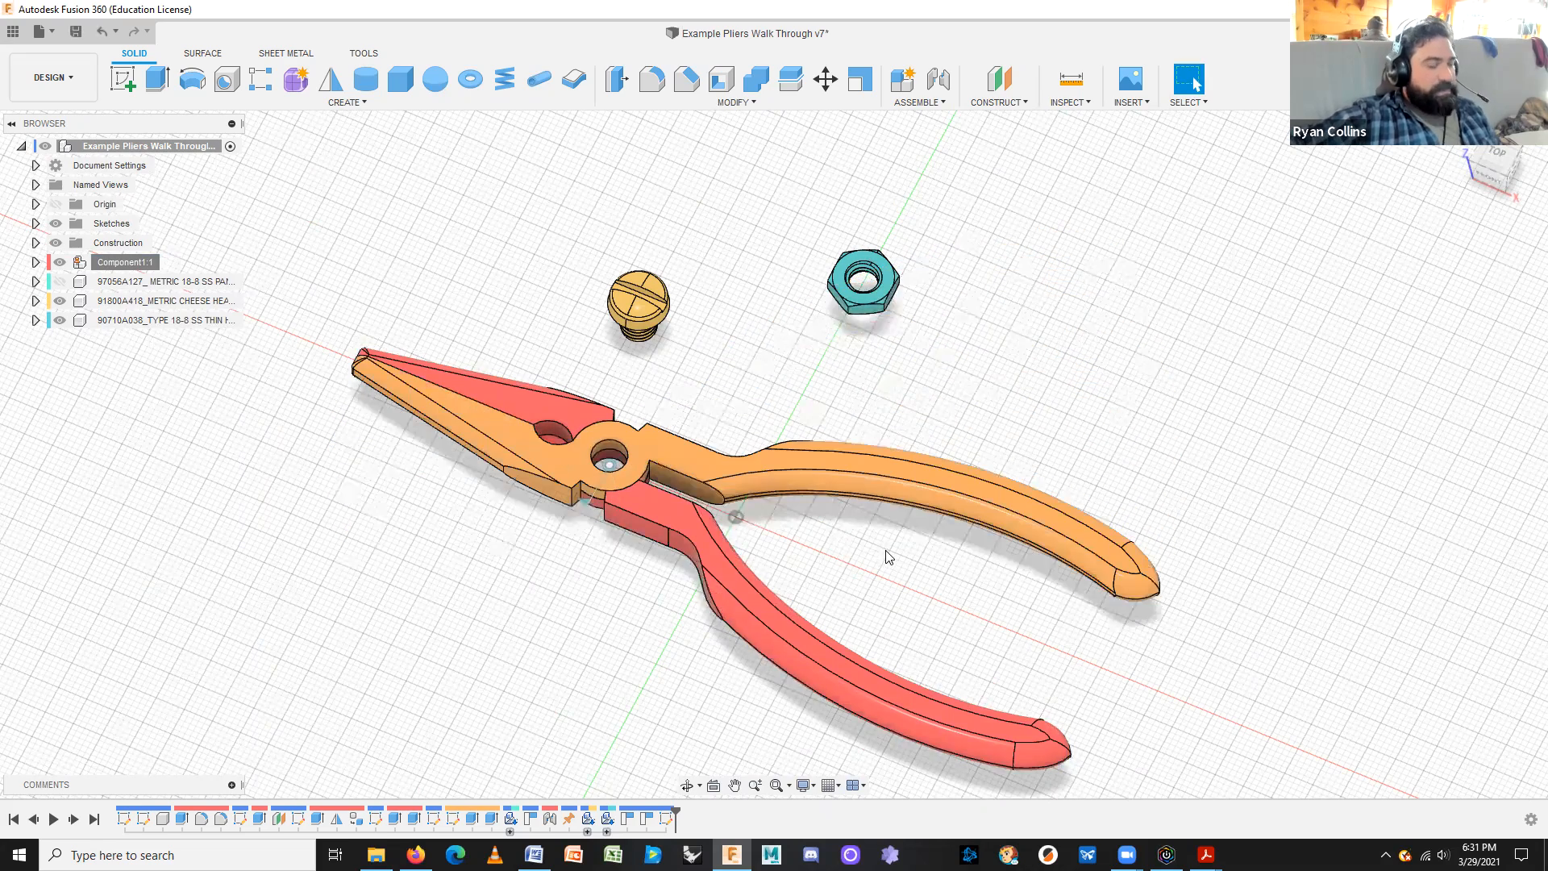
Step: Open the McMaster-Carr component catalogue, view the Fastening & Joining categories, and close it without inserting anything
middle_click_drag(941, 618, 953, 578, "shift")
middle_click_drag(799, 481, 620, 372, "shift")
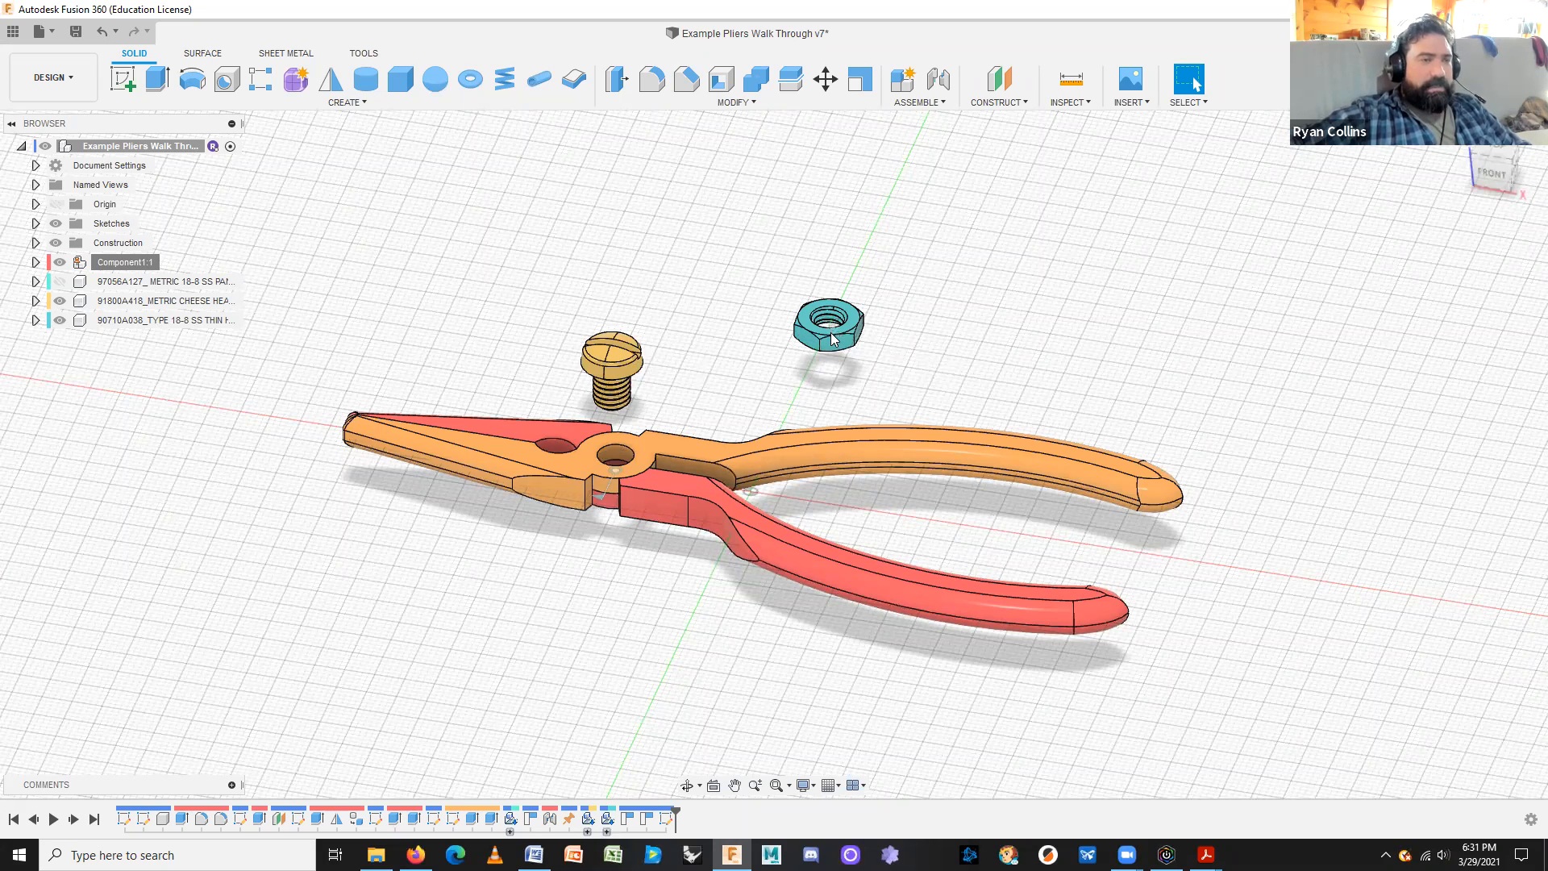
left_click(1128, 103)
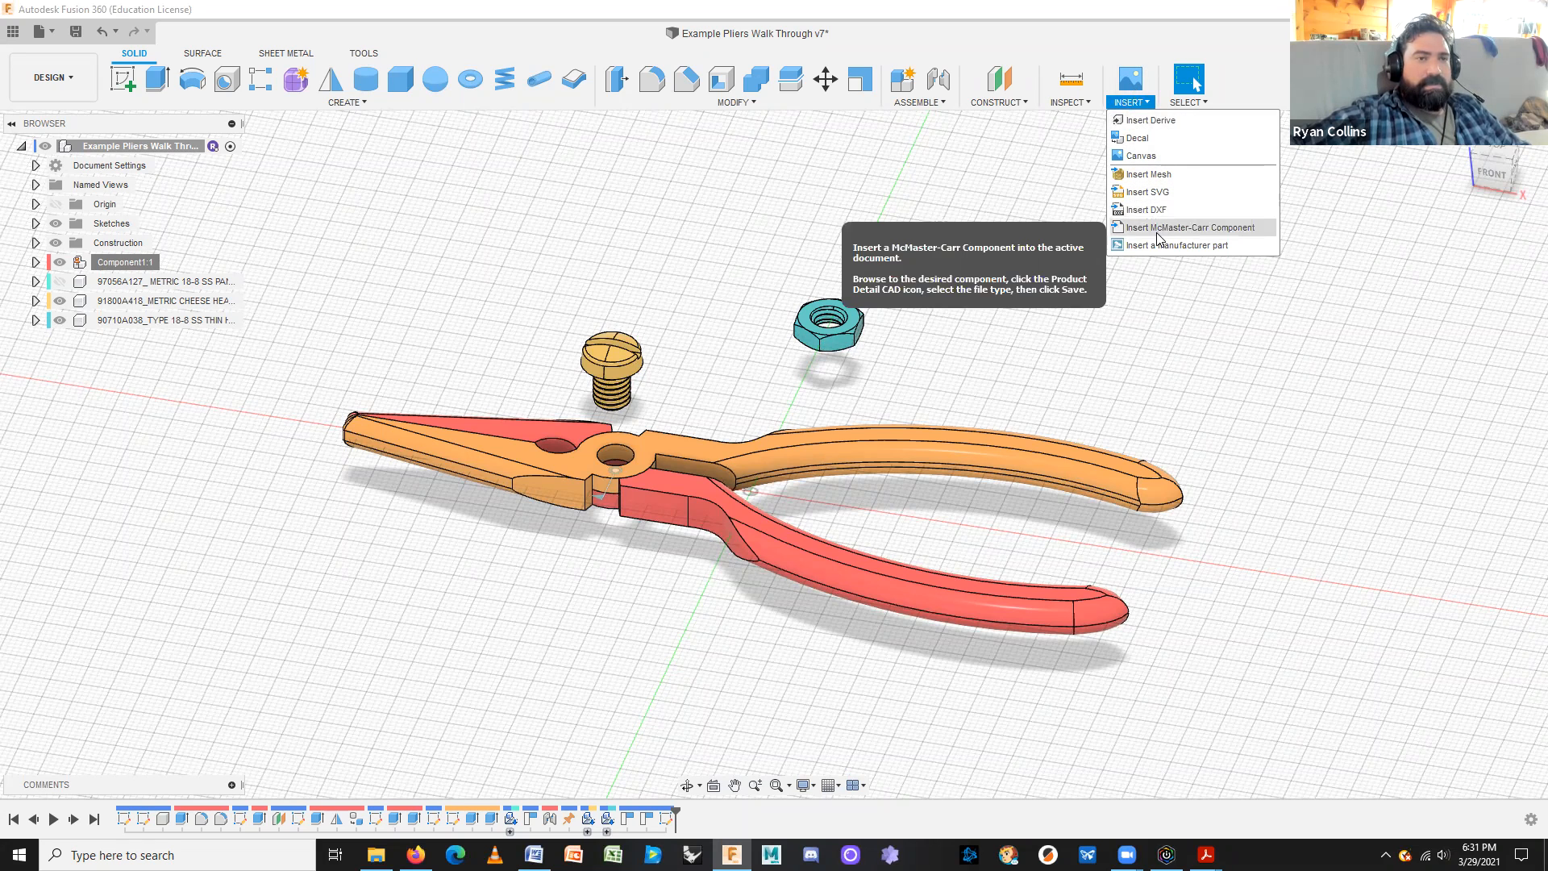
left_click(1158, 229)
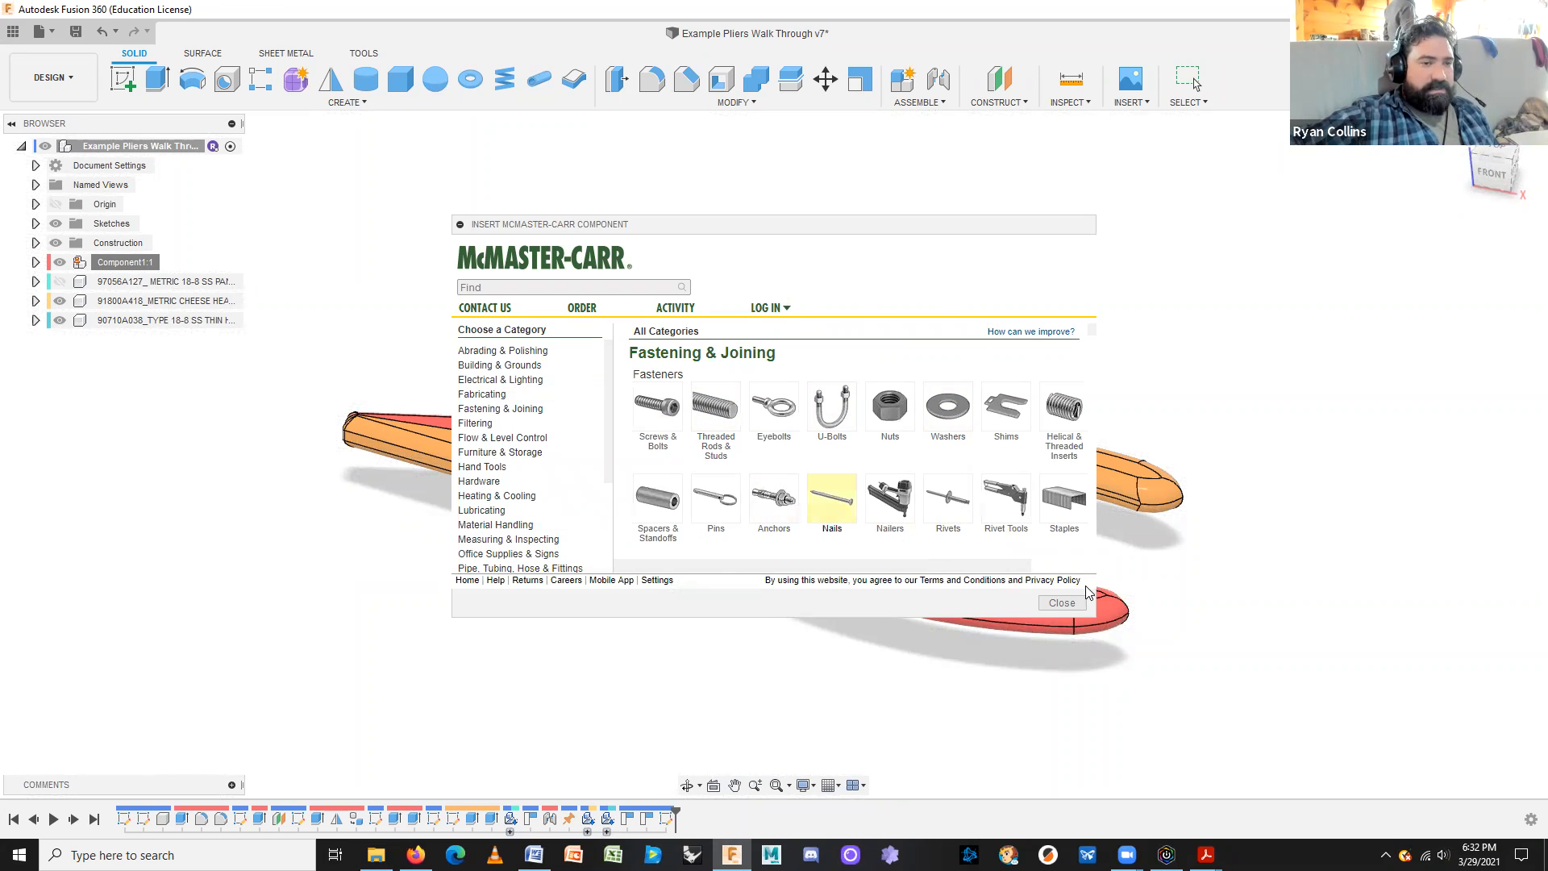
left_click(1079, 607)
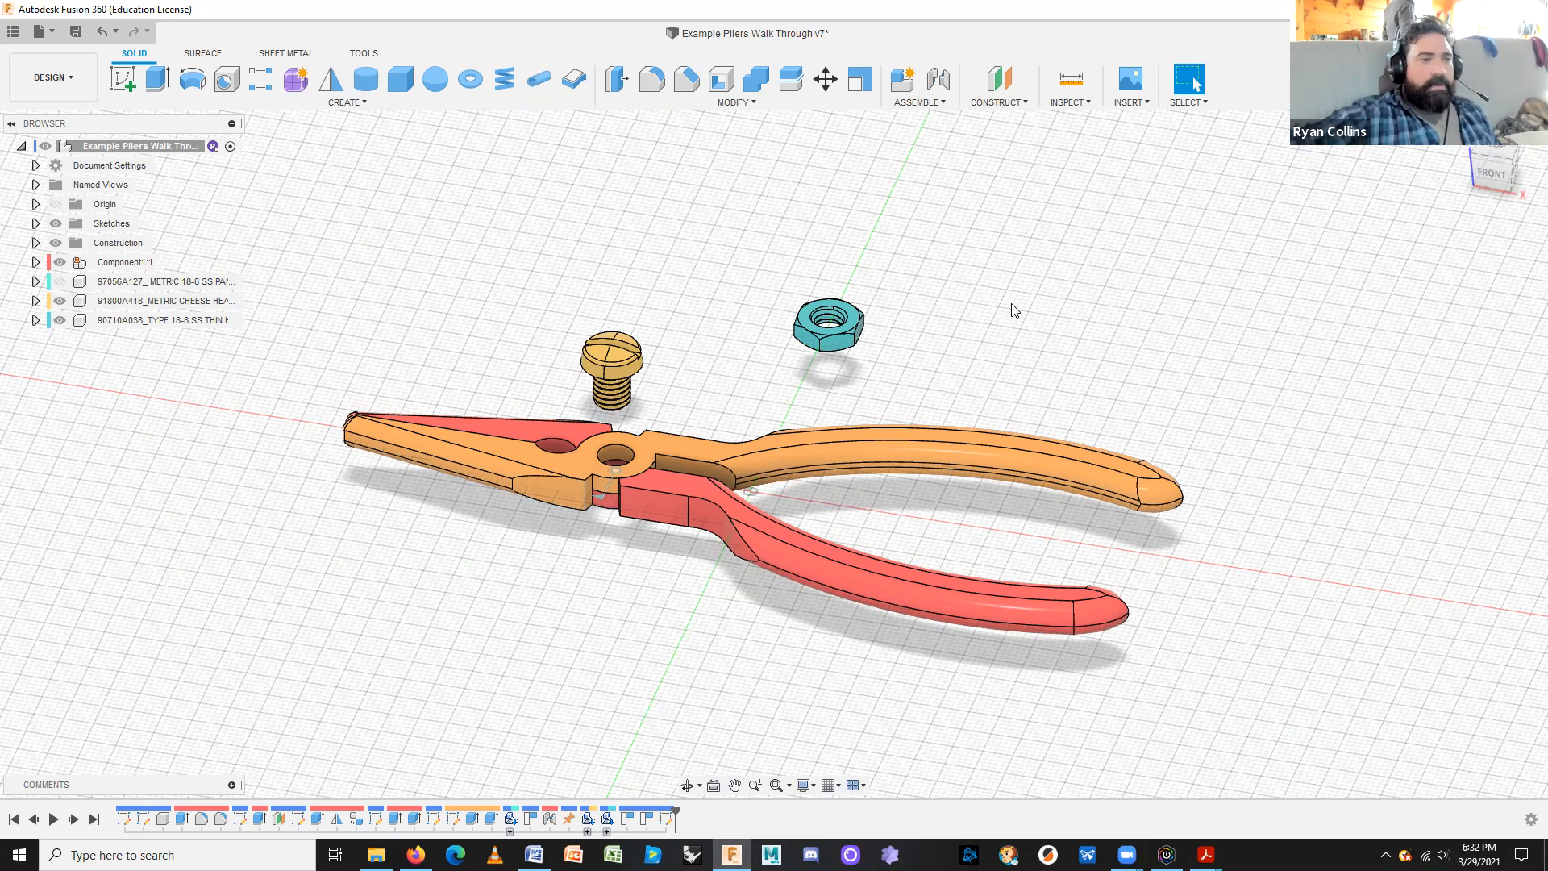
left_click(626, 371)
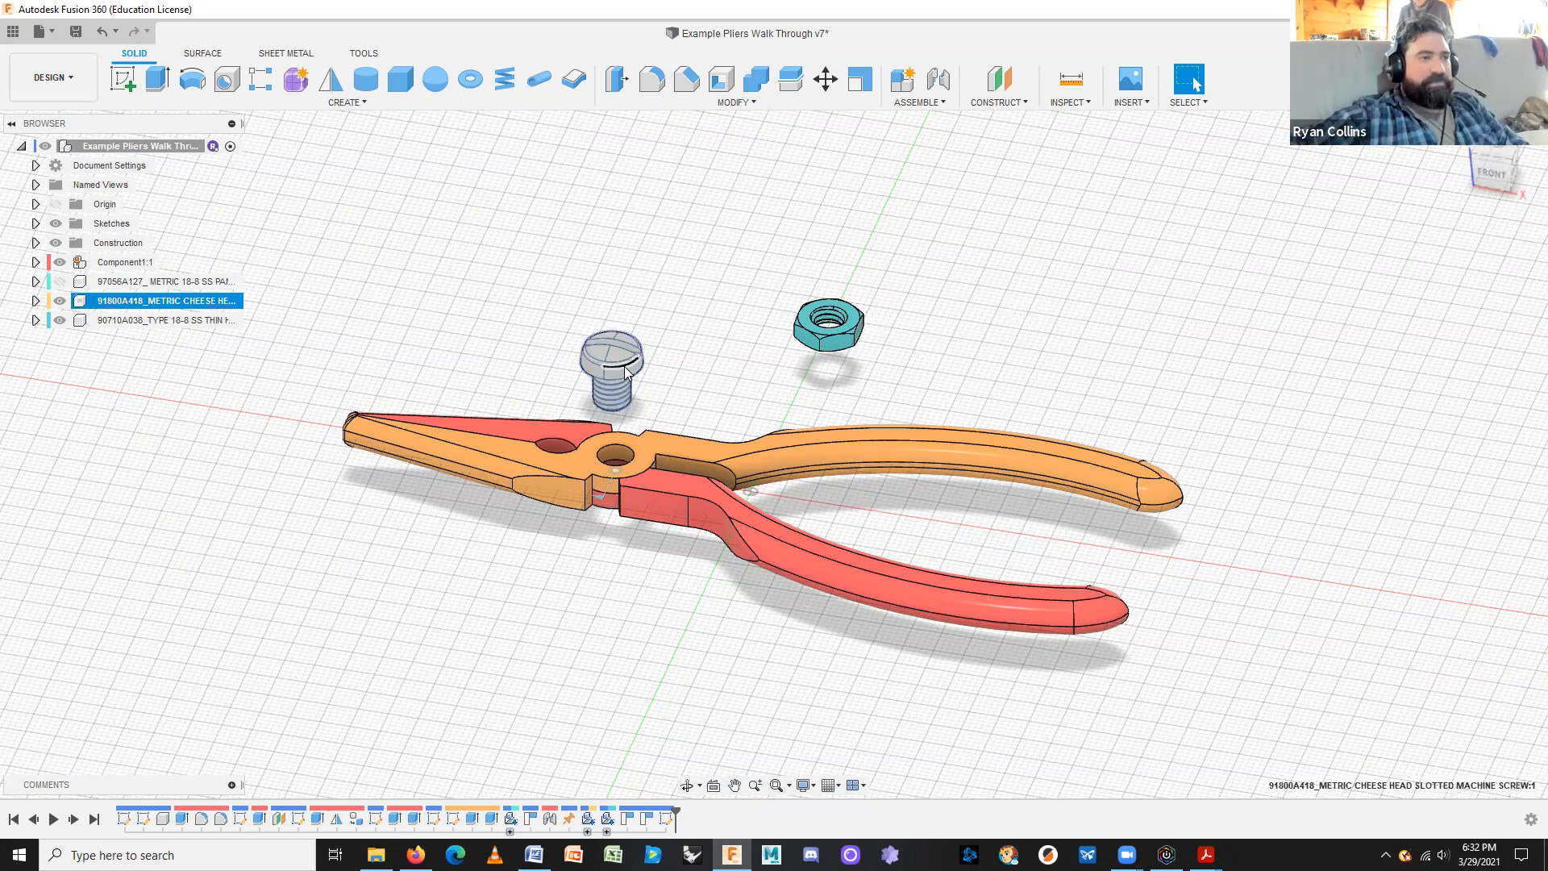
key("m")
middle_click_drag(697, 304, 676, 427, "shift")
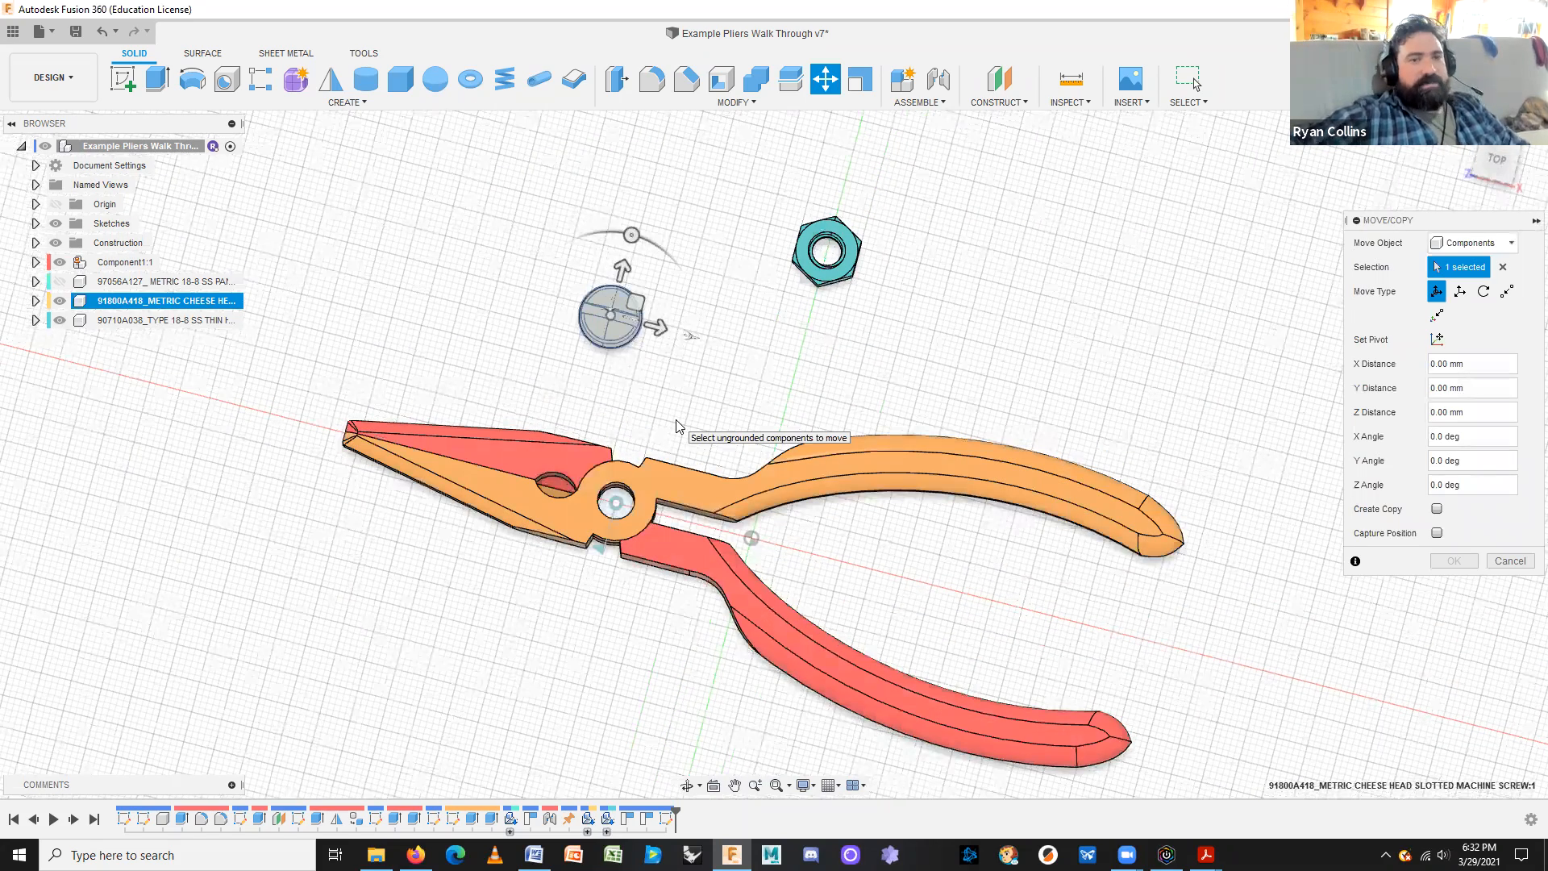
left_click(1510, 561)
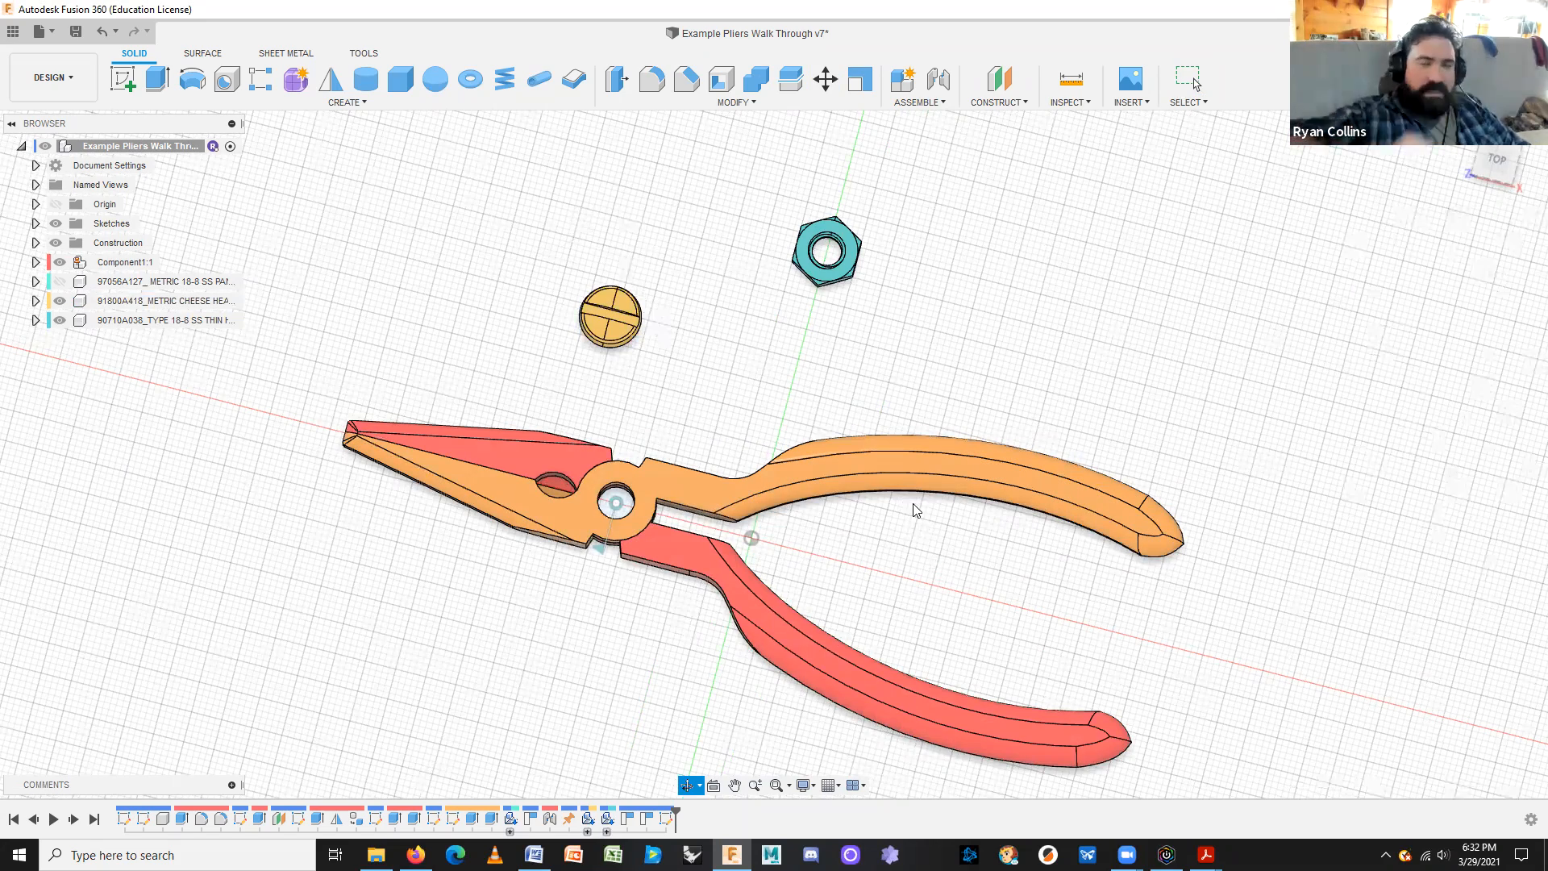
middle_click_drag(914, 505, 894, 483, "shift")
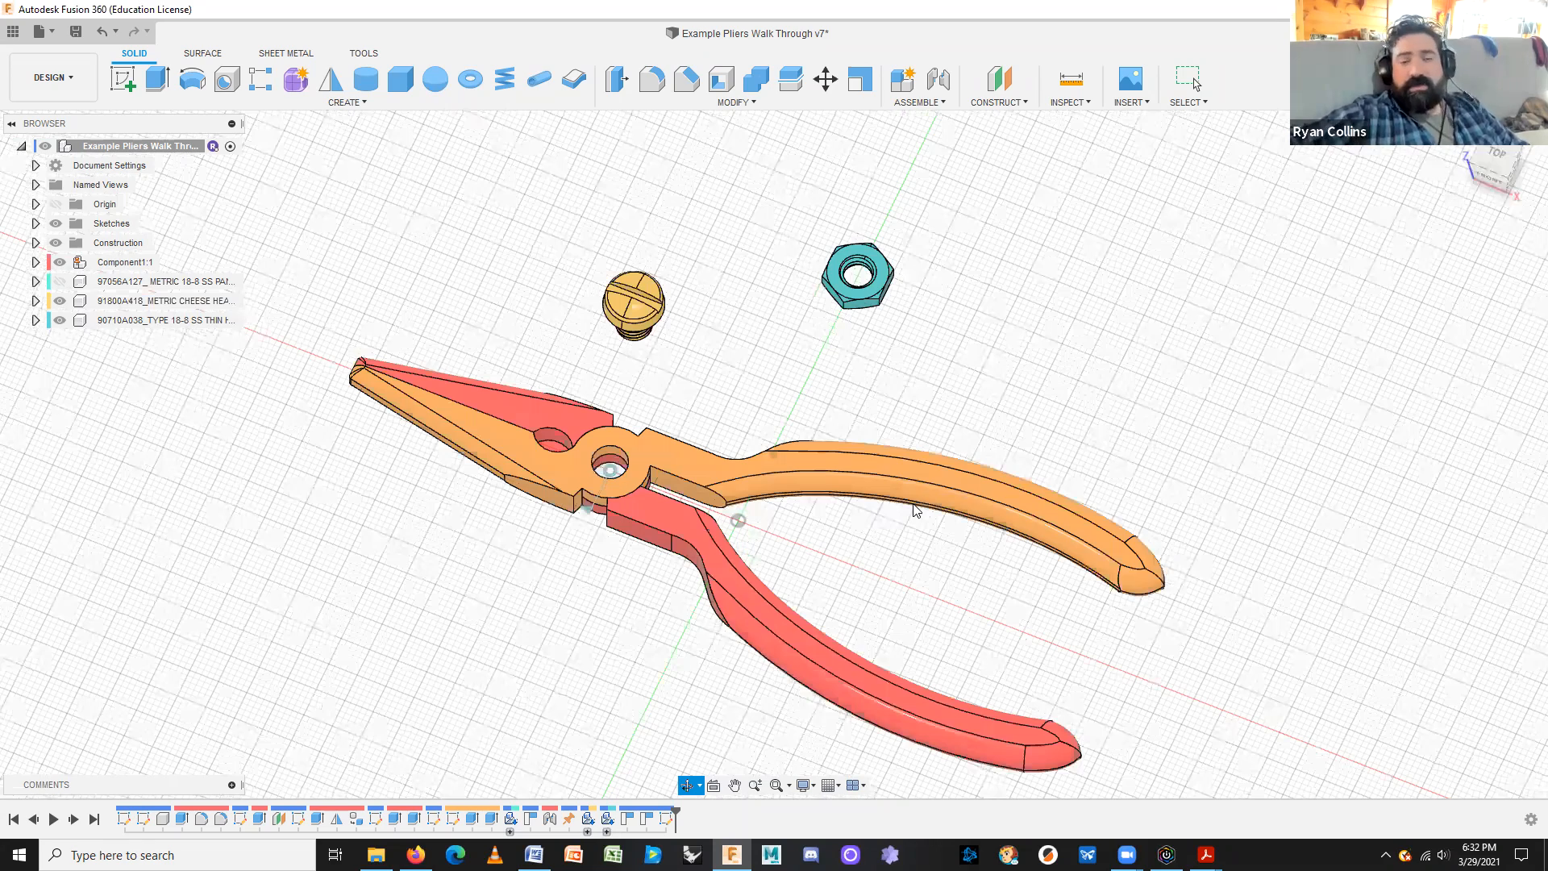
middle_click_drag(913, 505, 905, 474, "shift")
left_click_drag(927, 466, 857, 305)
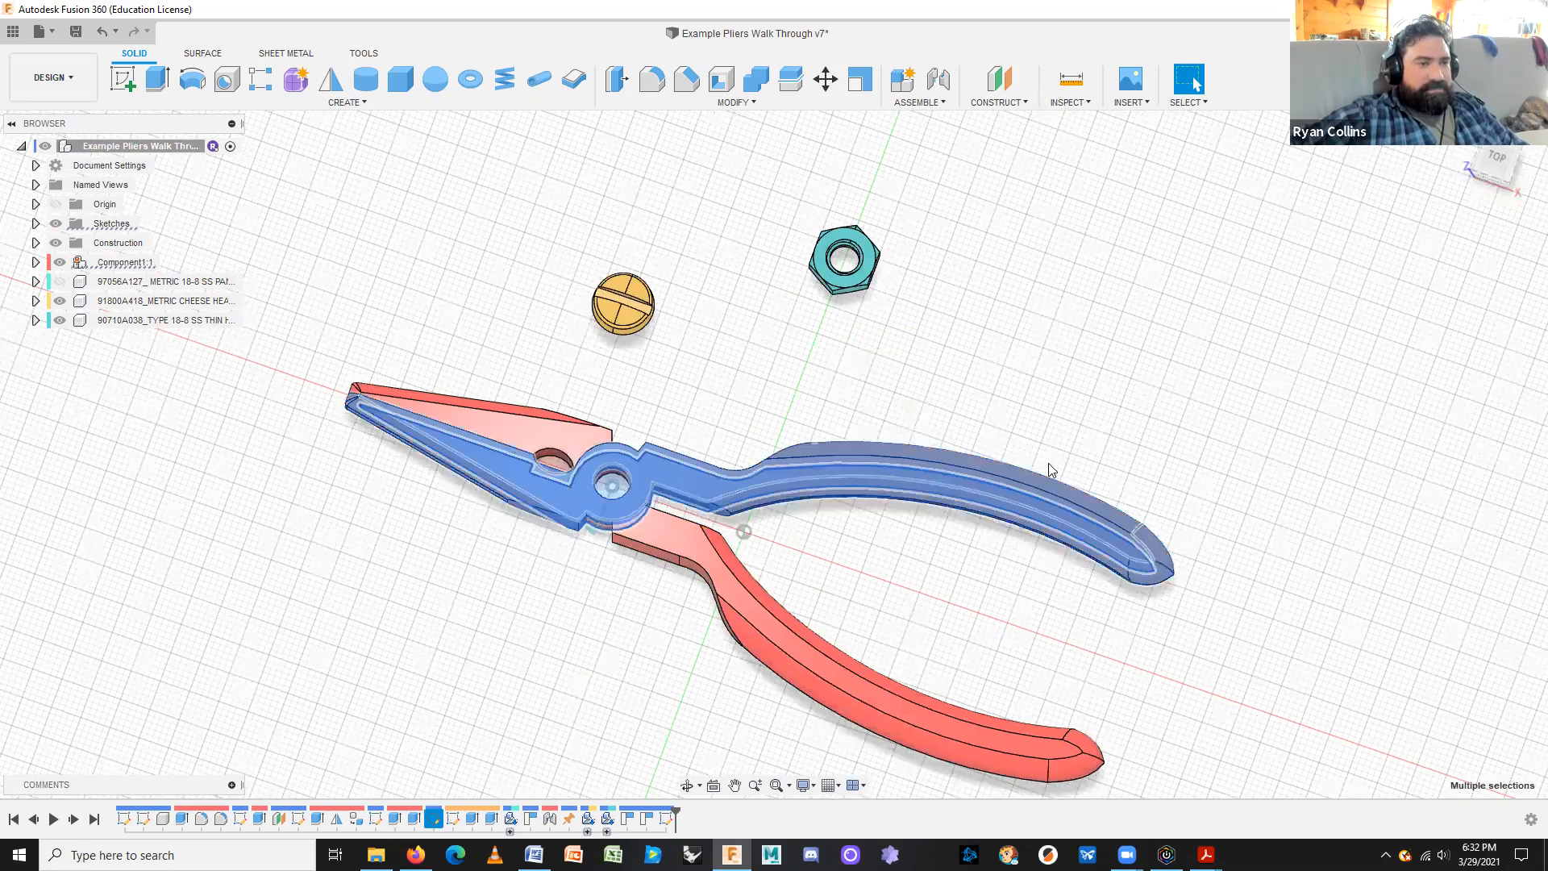
left_click_drag(1020, 476, 936, 601)
Step: Examine the screw's height position relative to the pliers in the front and left views, marking the side face of its head
middle_click_drag(940, 578, 938, 549, "shift")
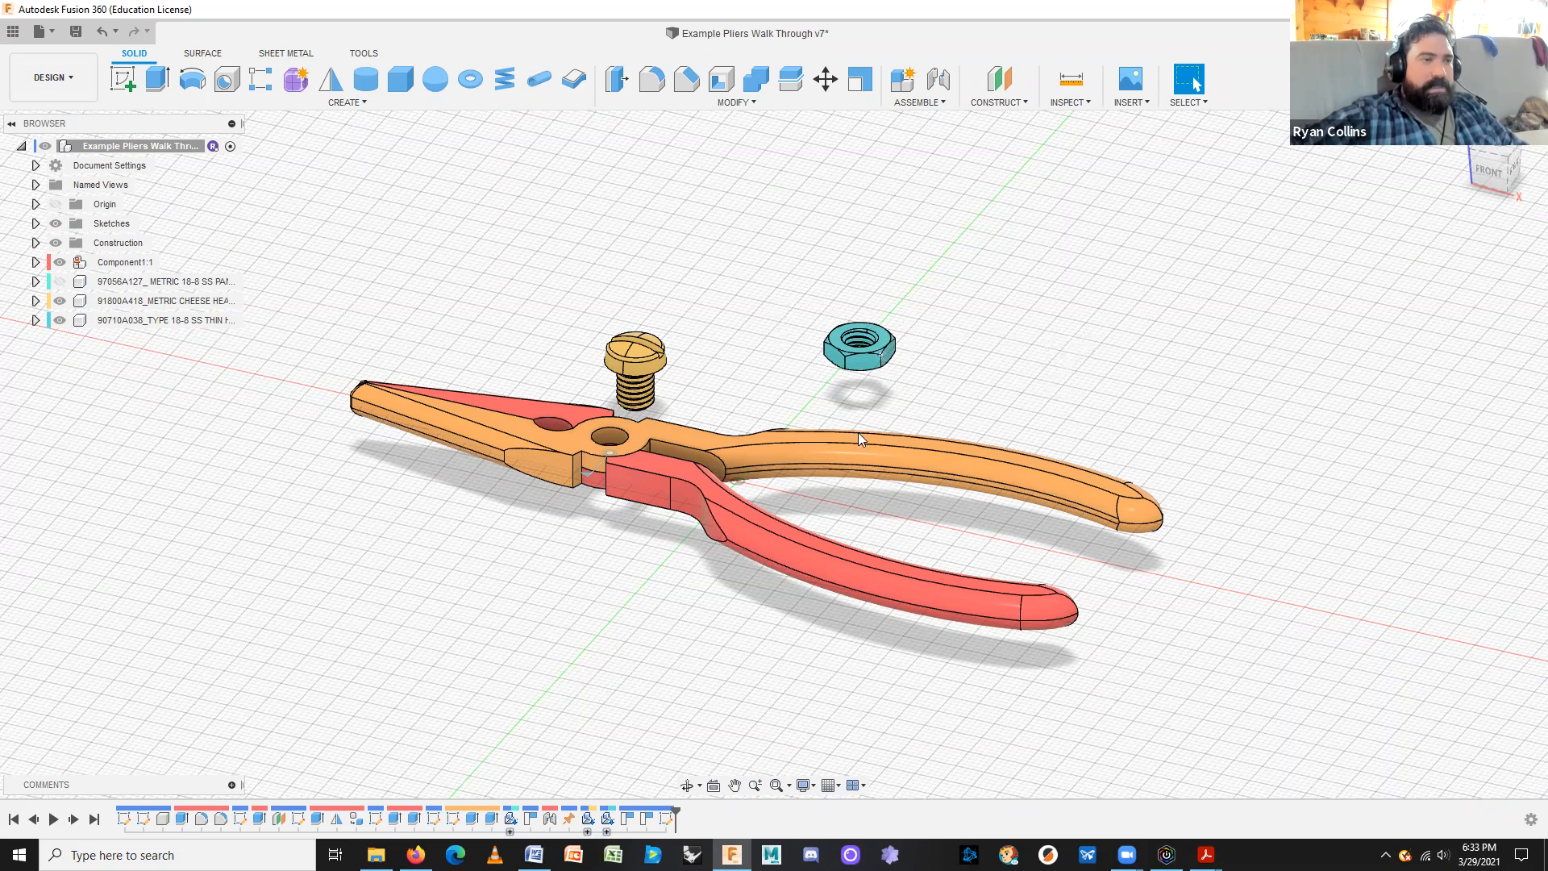
left_click(1488, 176)
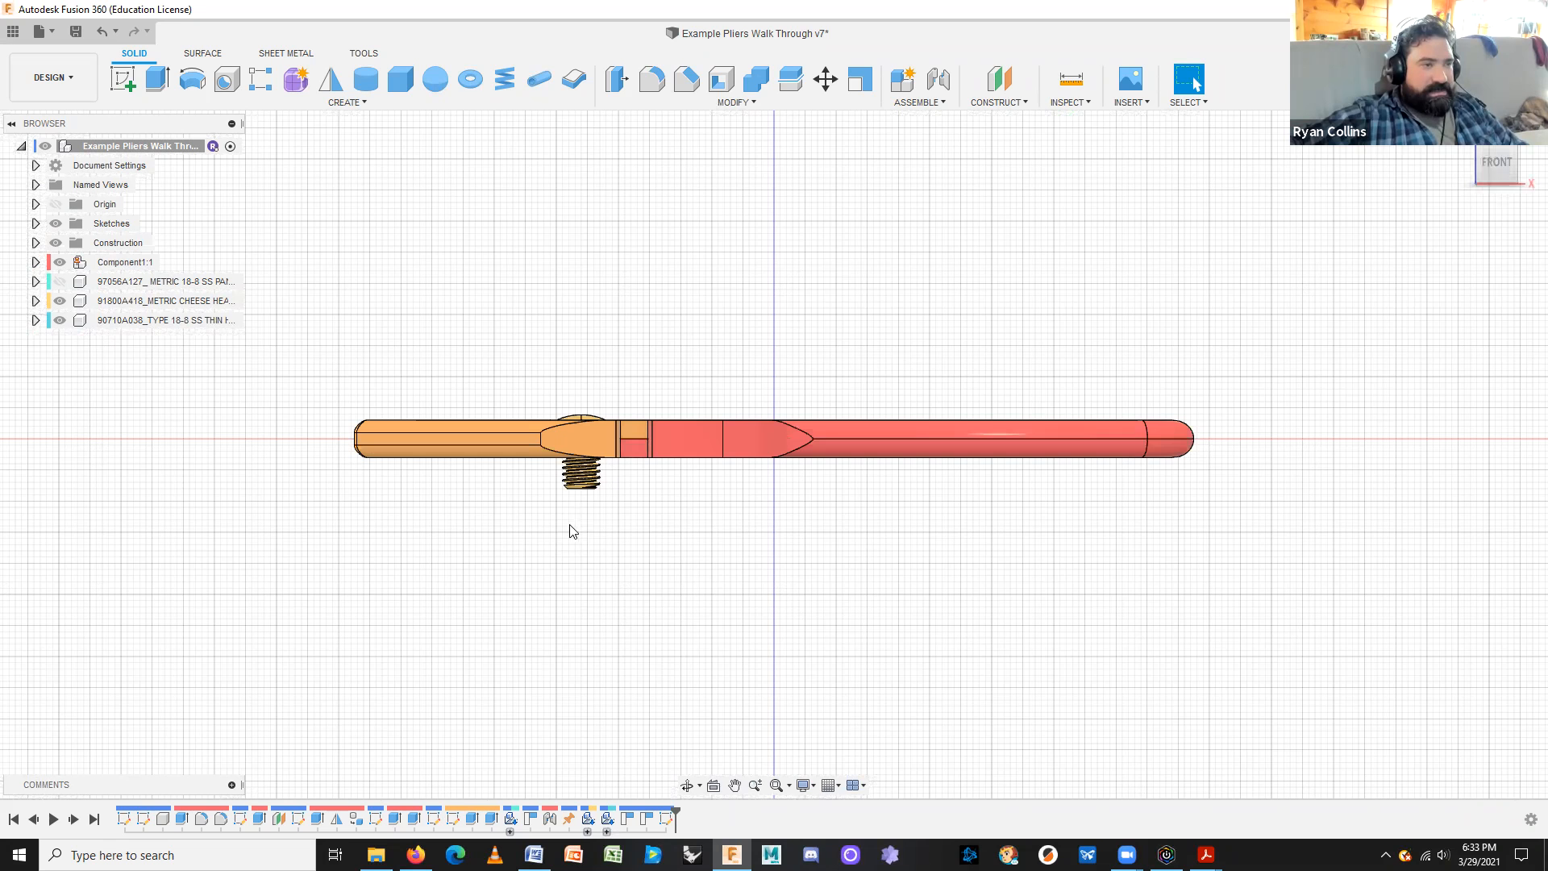
middle_click_drag(584, 555, 1406, 183, "shift")
left_click(1497, 167)
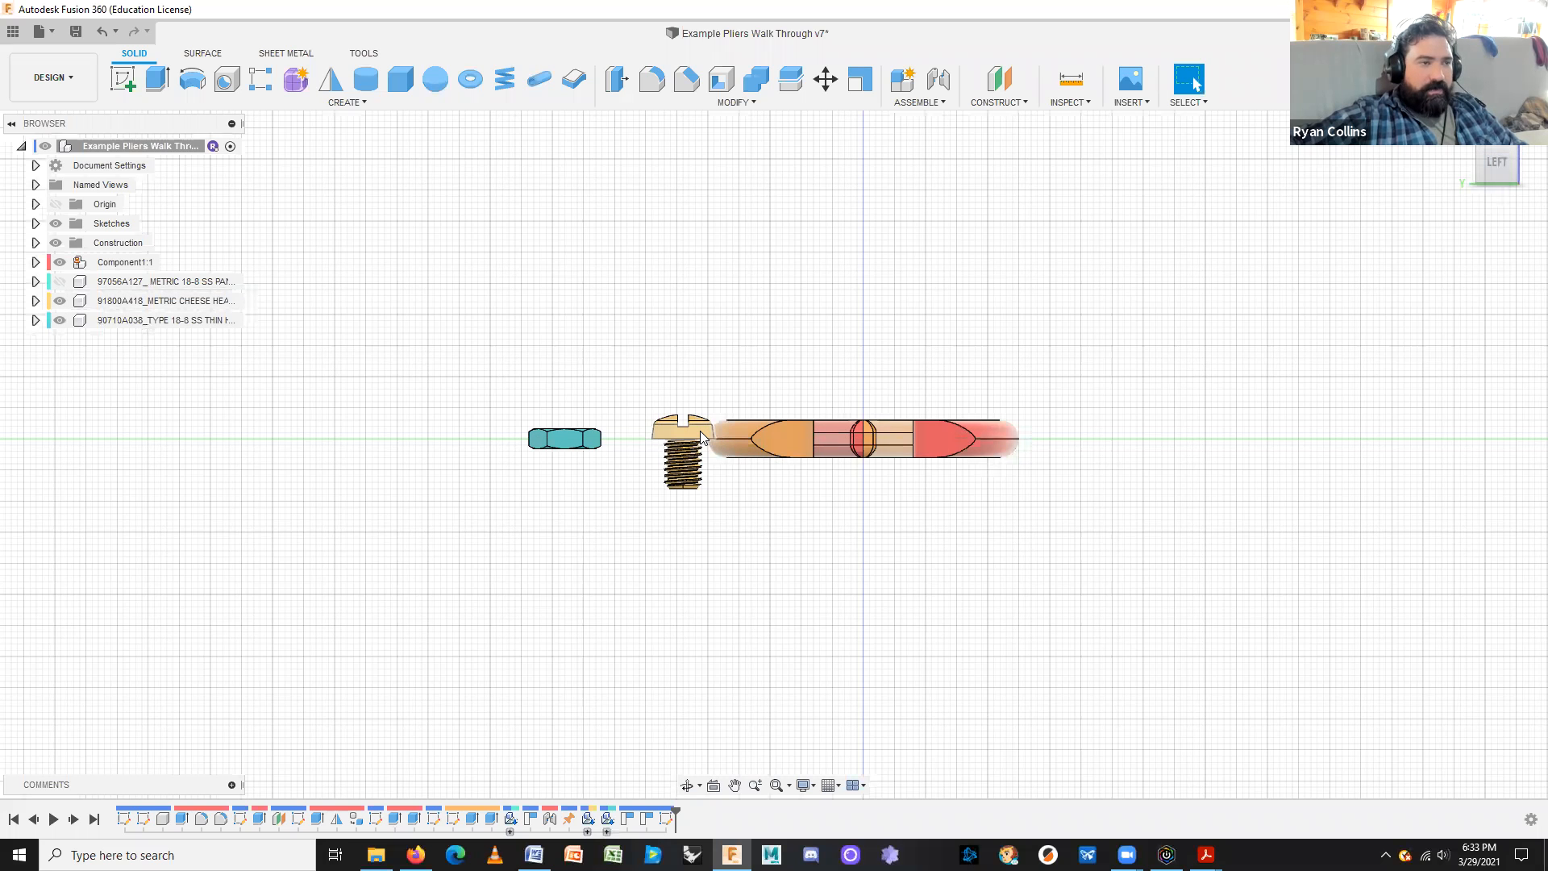
scroll(700, 431, "up", 1)
scroll(712, 435, "up", 1)
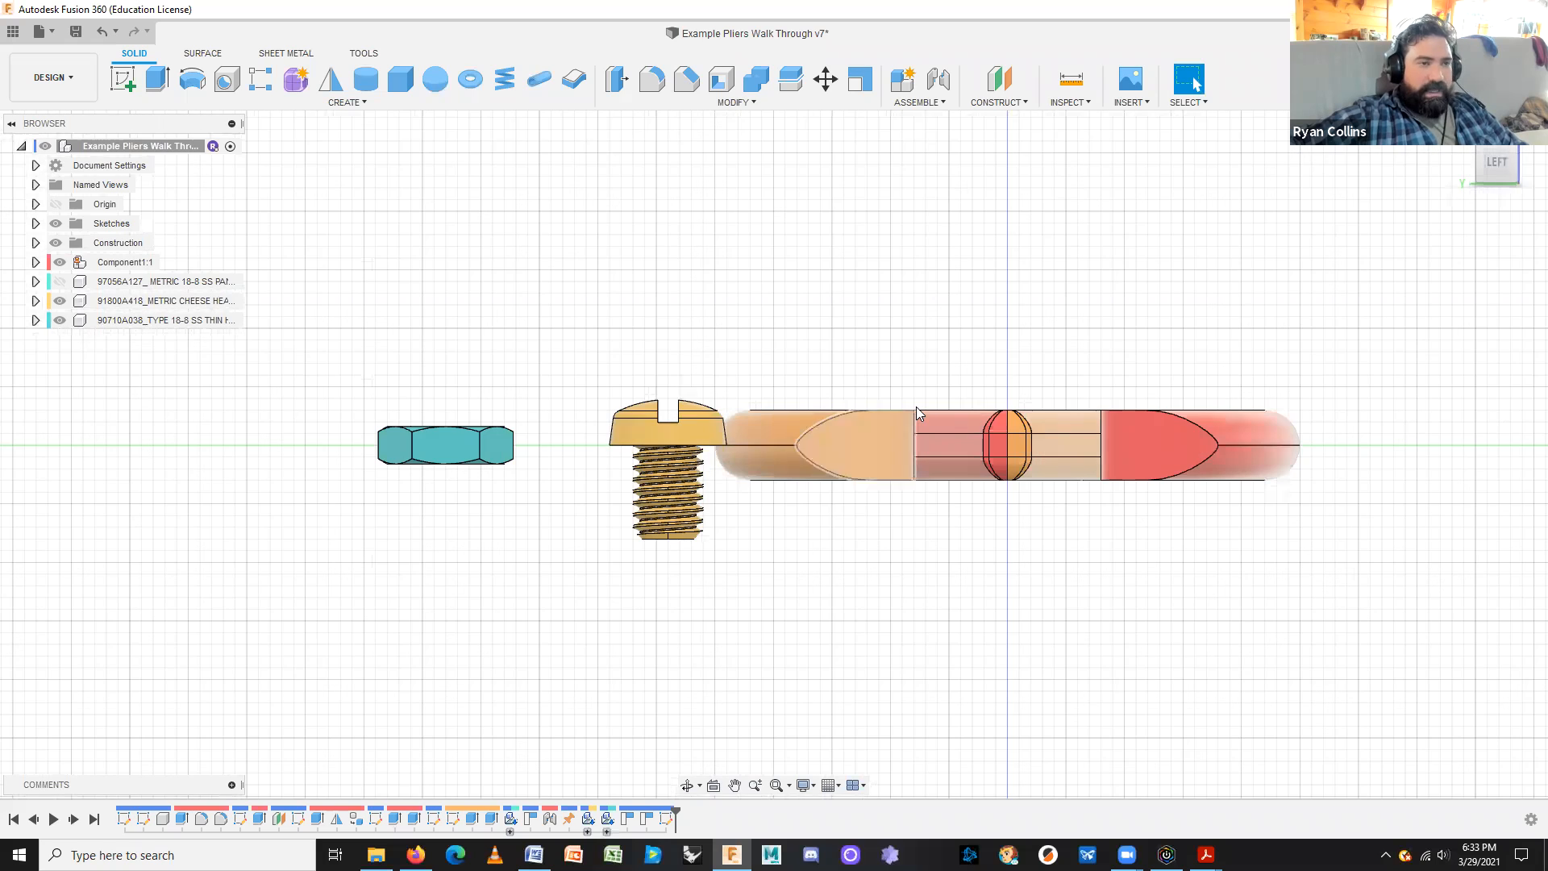
left_click(697, 433)
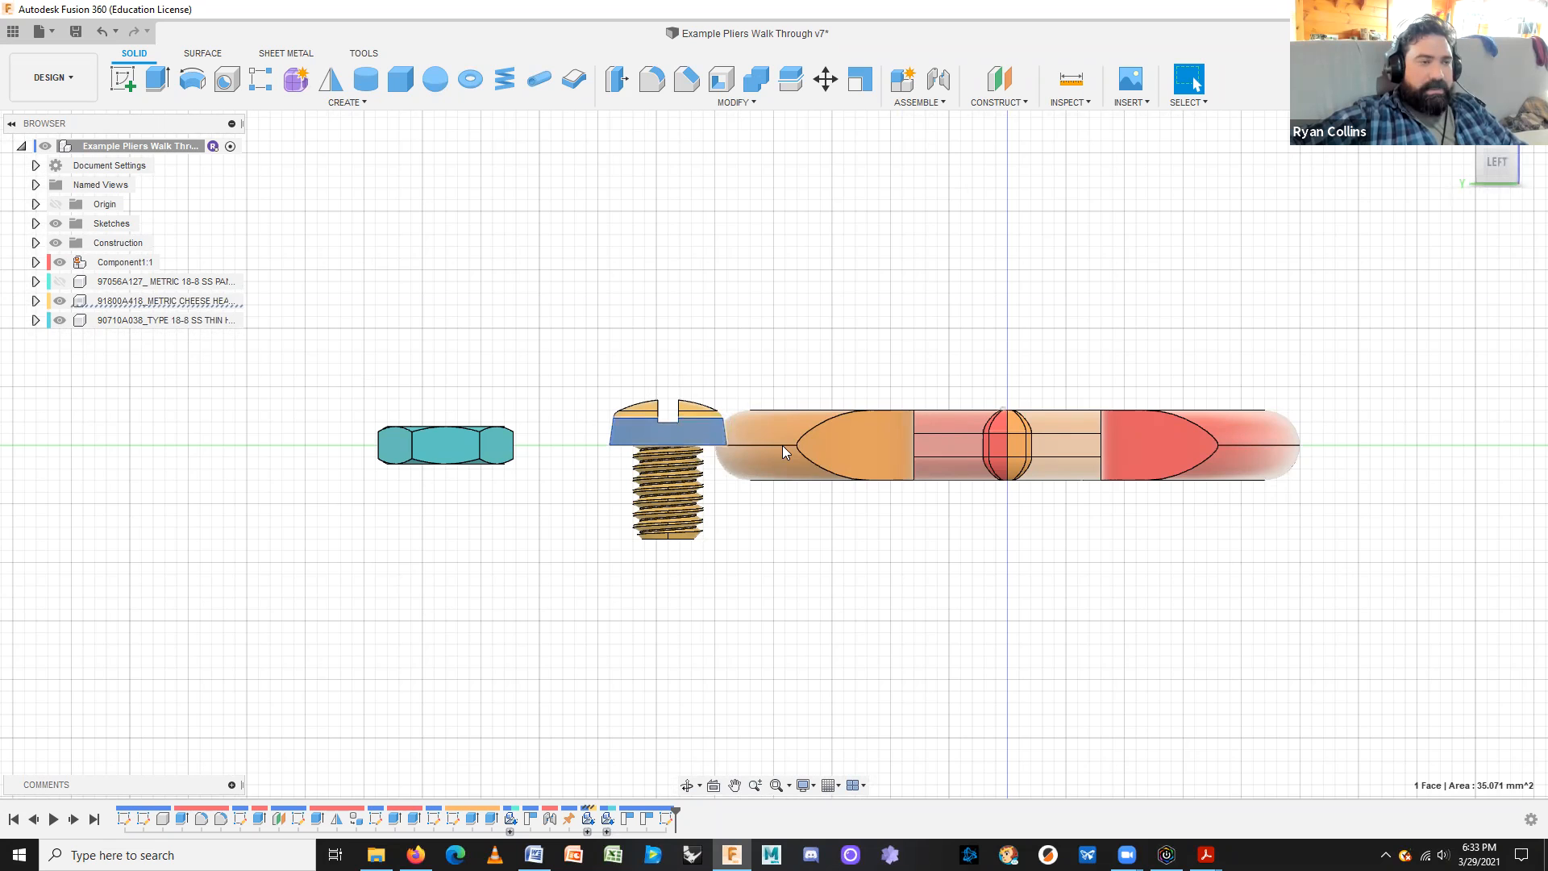
scroll(637, 458, "up", 5)
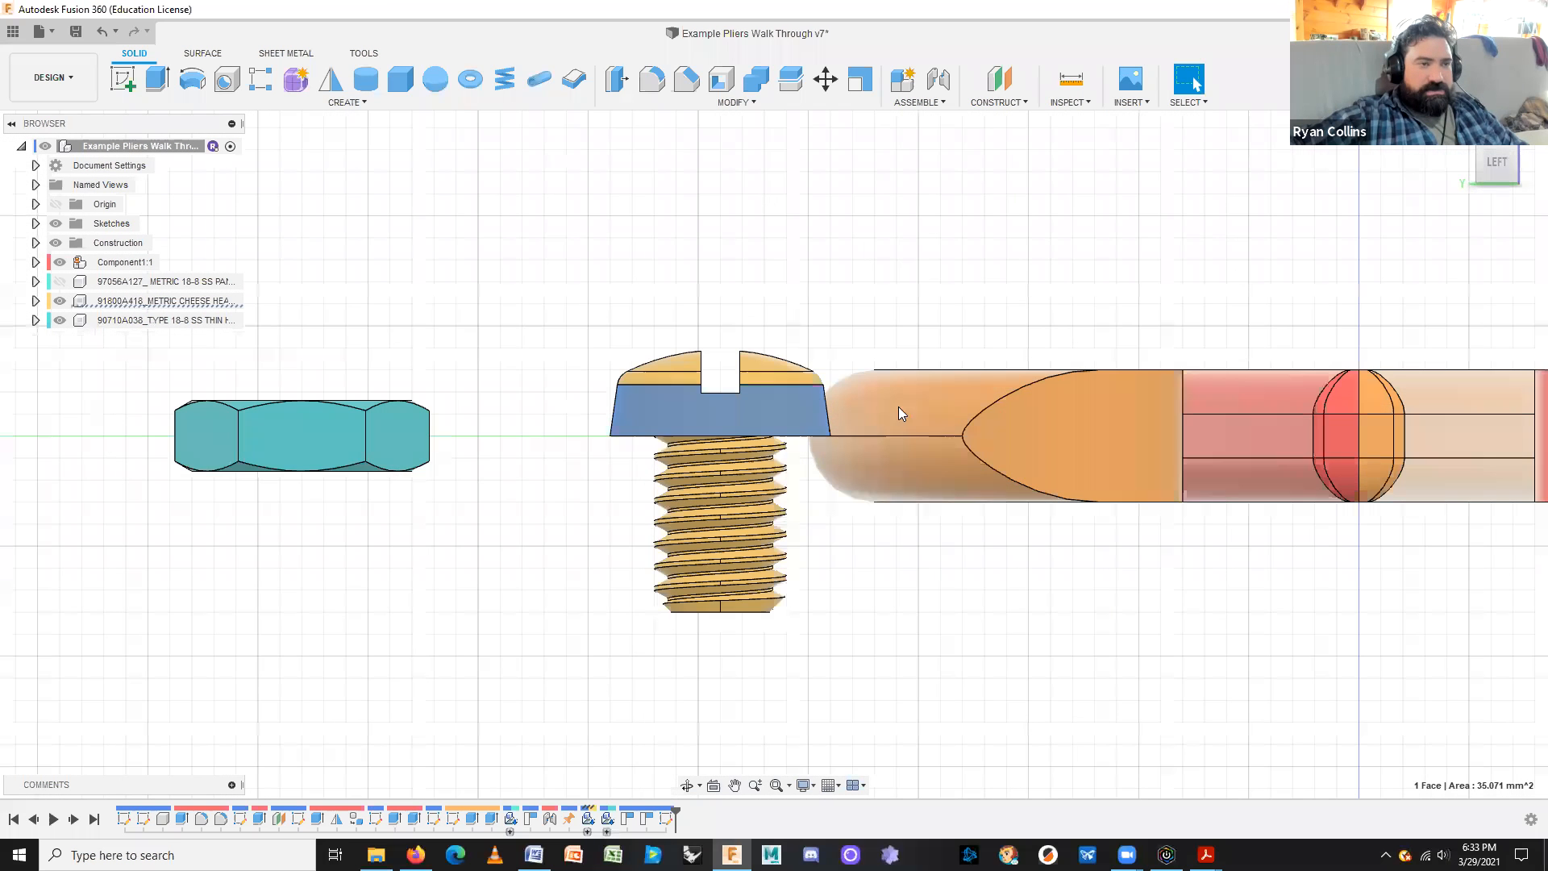
middle_click_drag(576, 577, 94, 573)
scroll(908, 714, "down", 2)
middle_click_drag(722, 705, 971, 553)
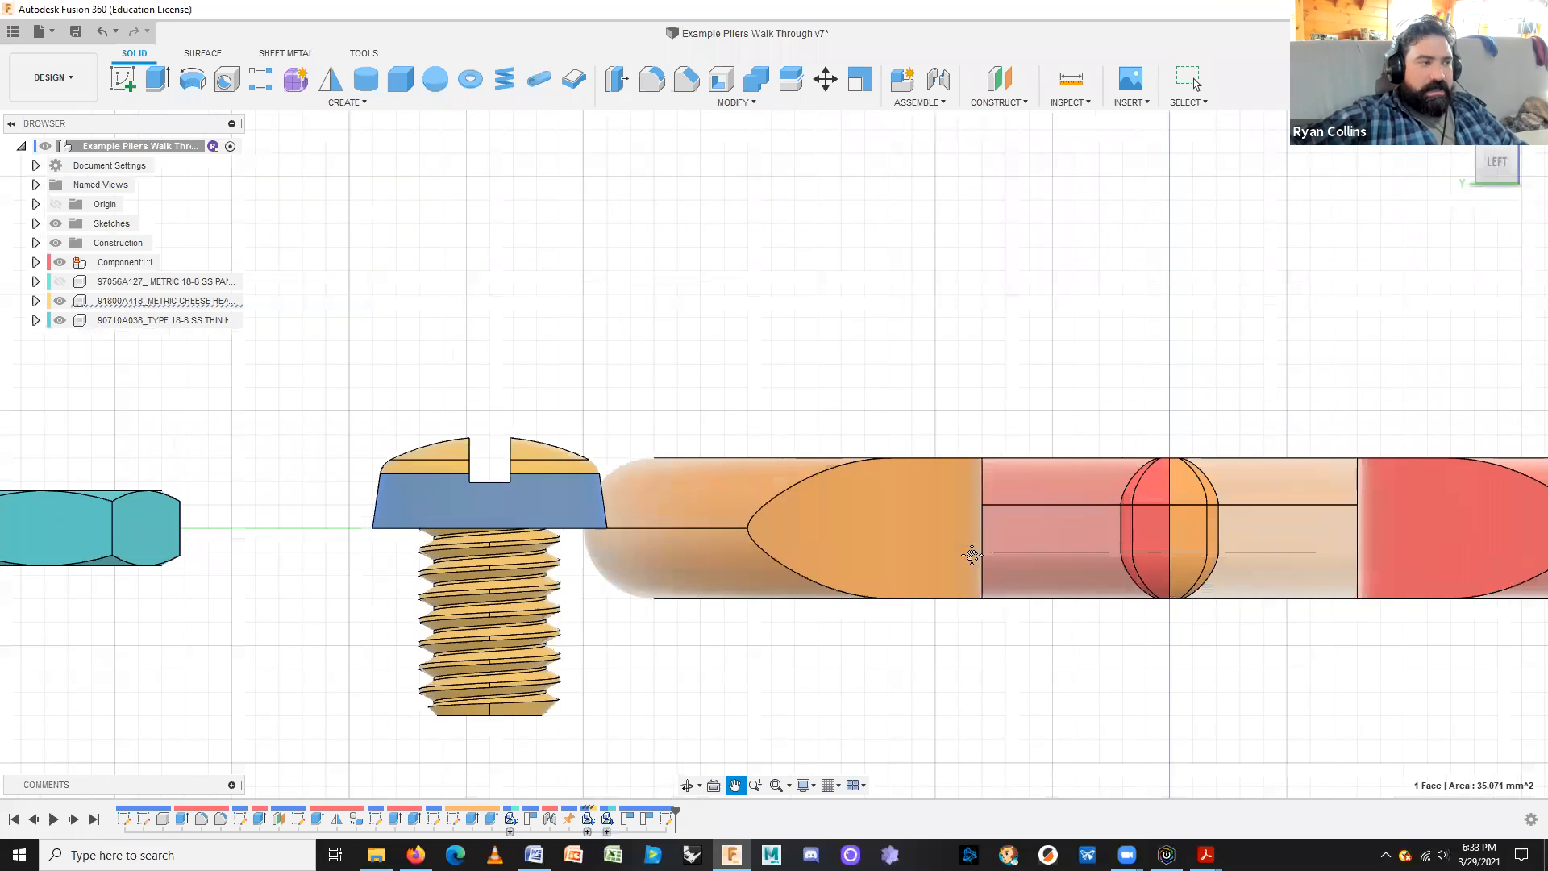
Step: Compare the nut's side face with the screw head and the pliers in the left view
left_click(304, 393)
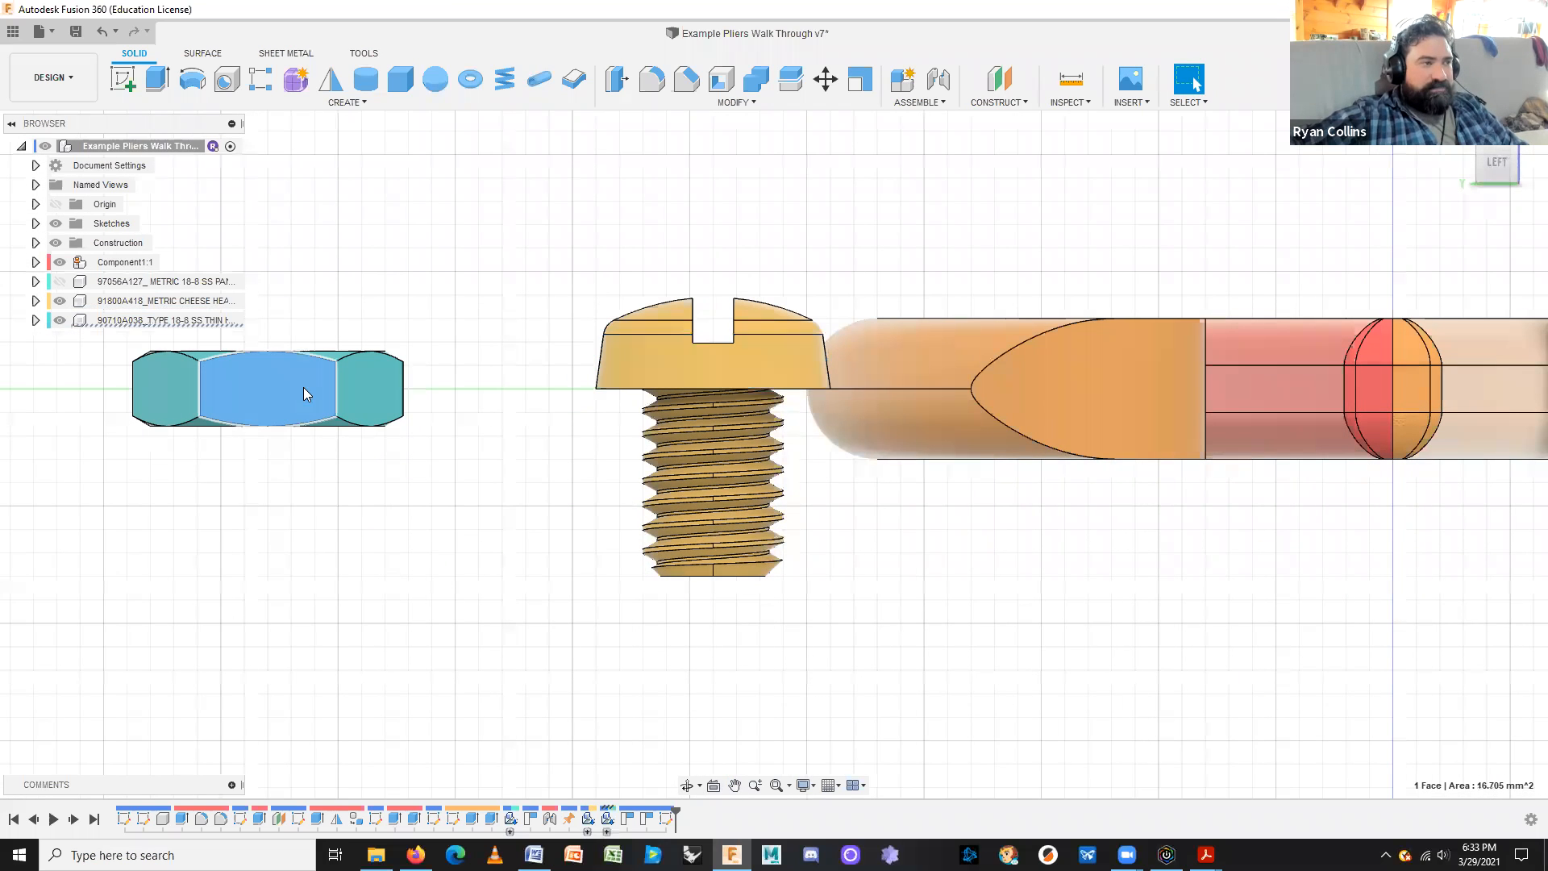
scroll(303, 394, "up", 3)
scroll(597, 569, "down", 1)
middle_click_drag(594, 561, 502, 463)
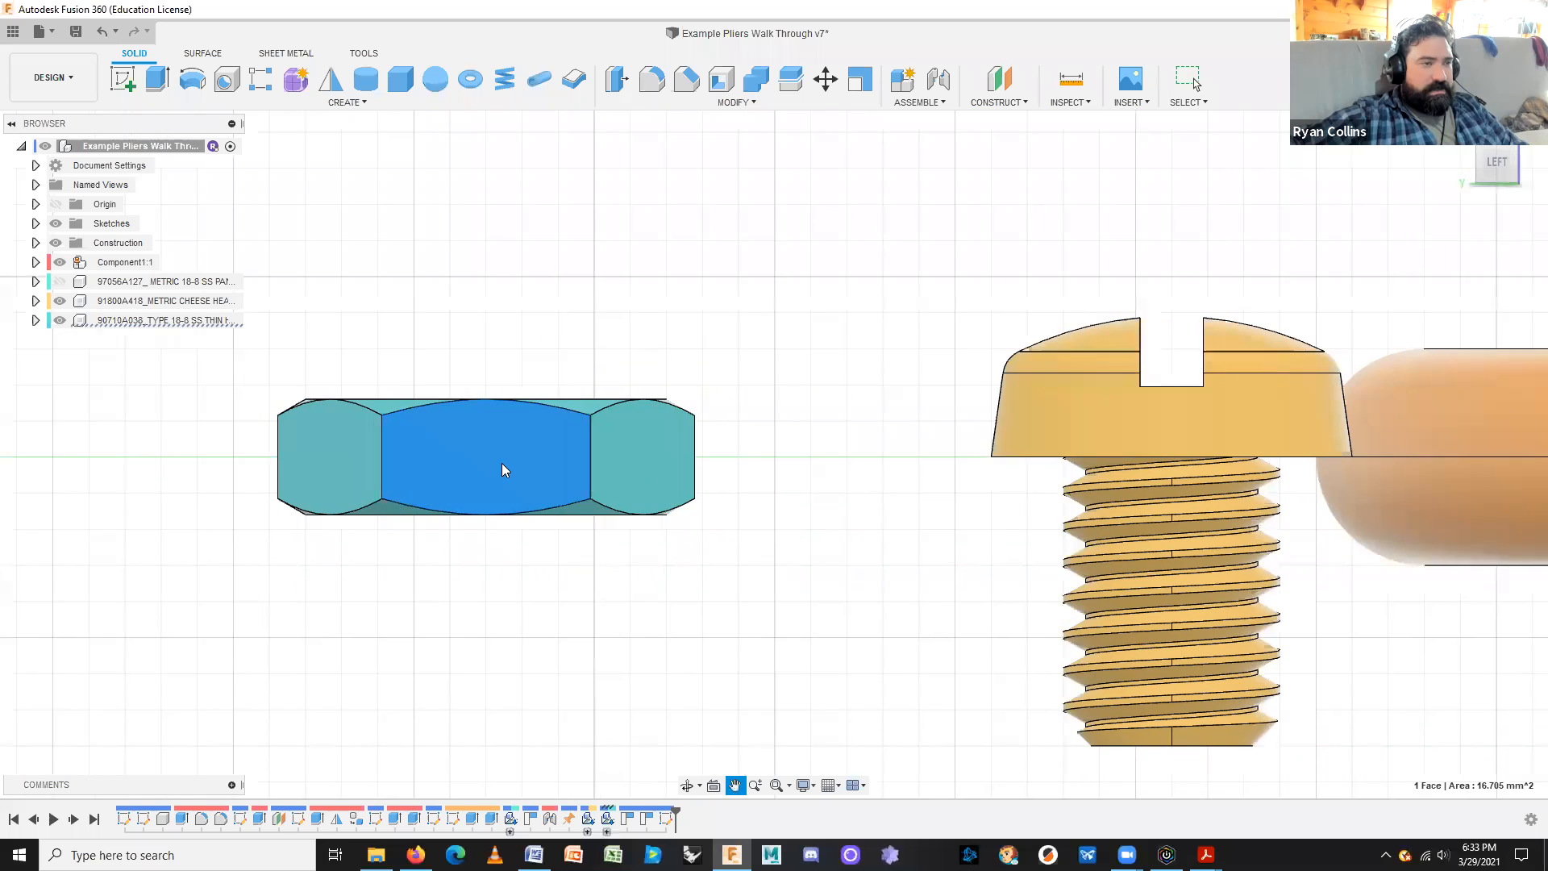
scroll(501, 463, "down", 1)
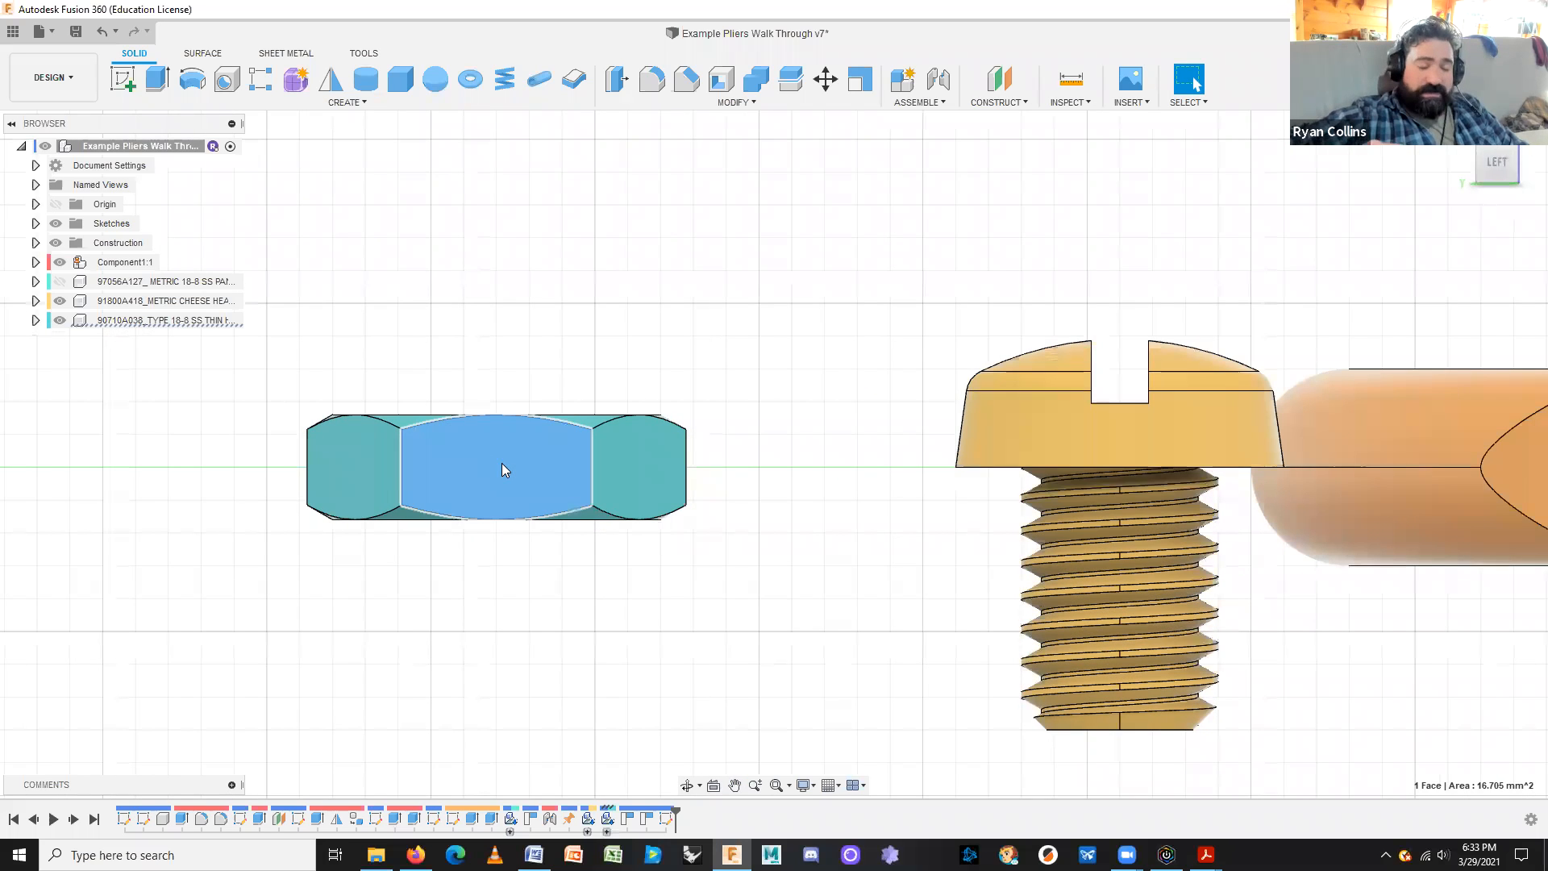
left_click(1123, 423)
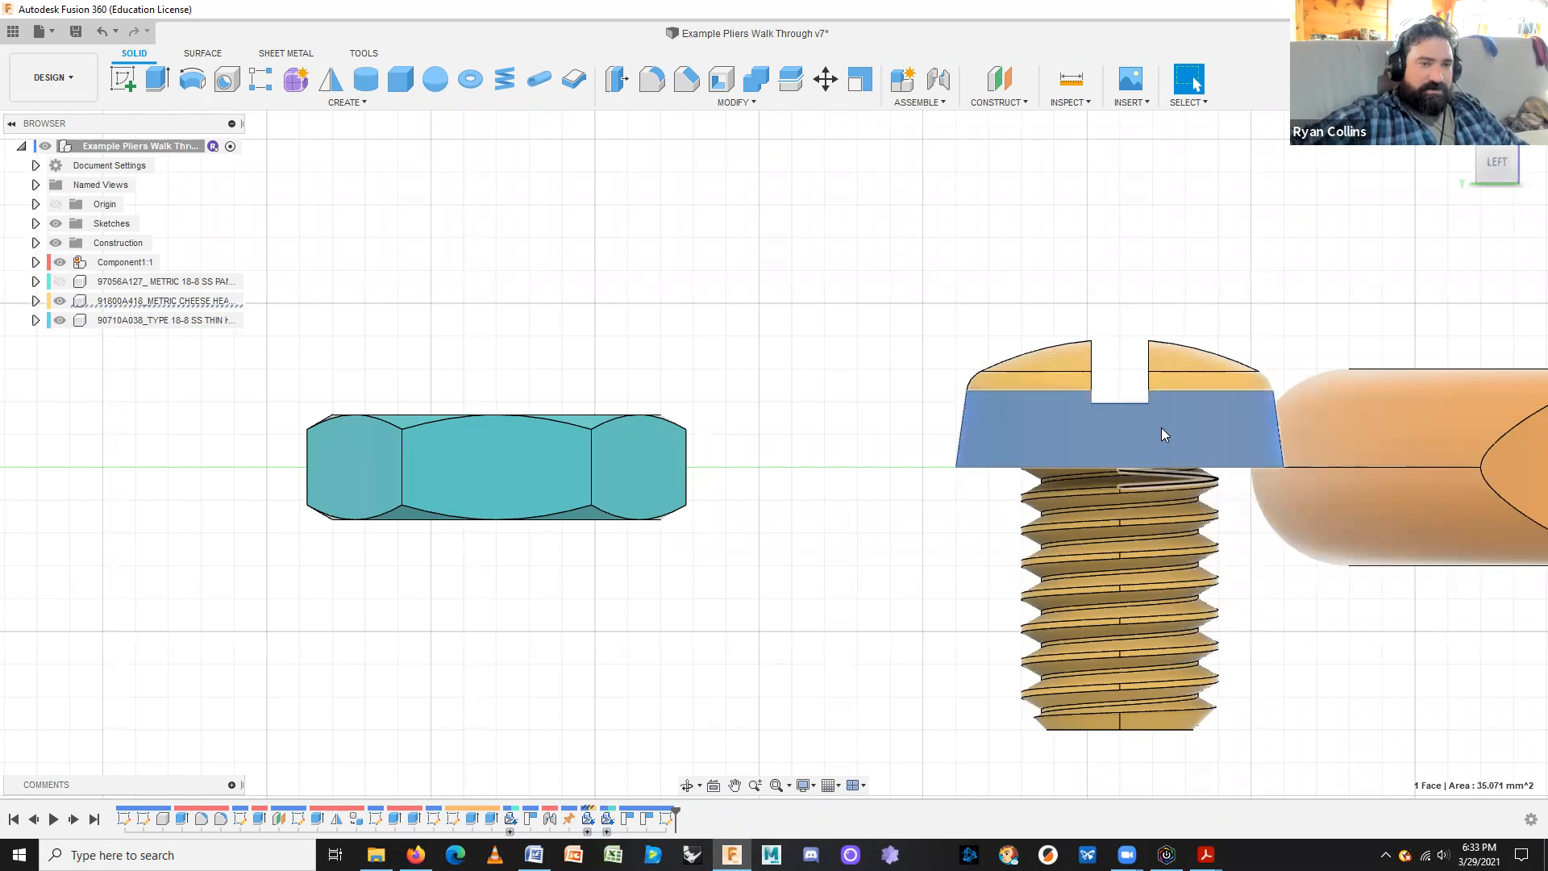
left_click(563, 455)
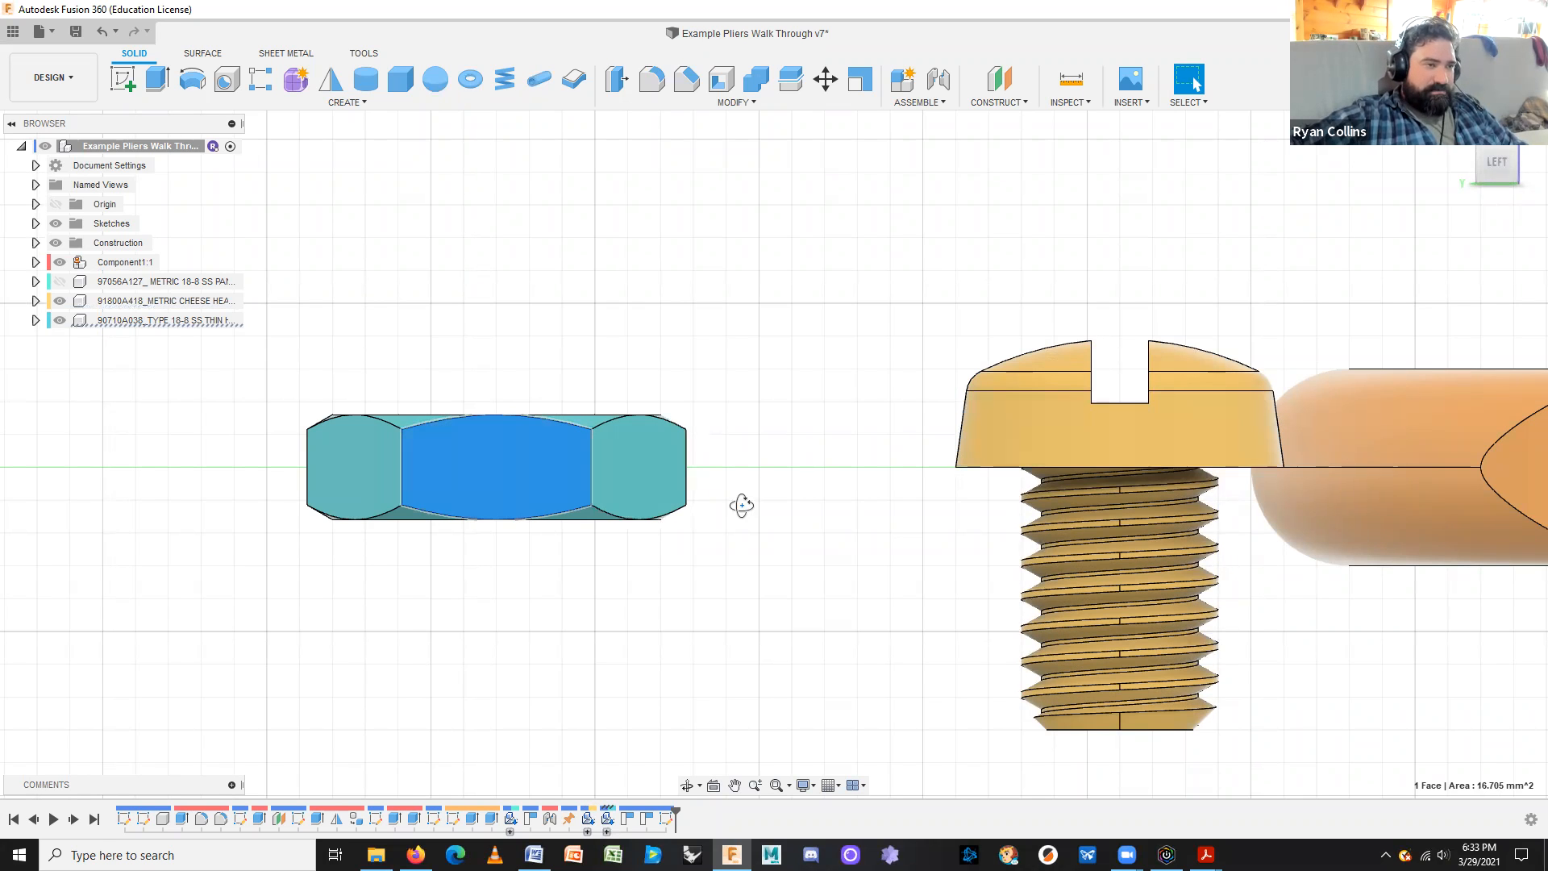
middle_click_drag(737, 505, 723, 529, "shift")
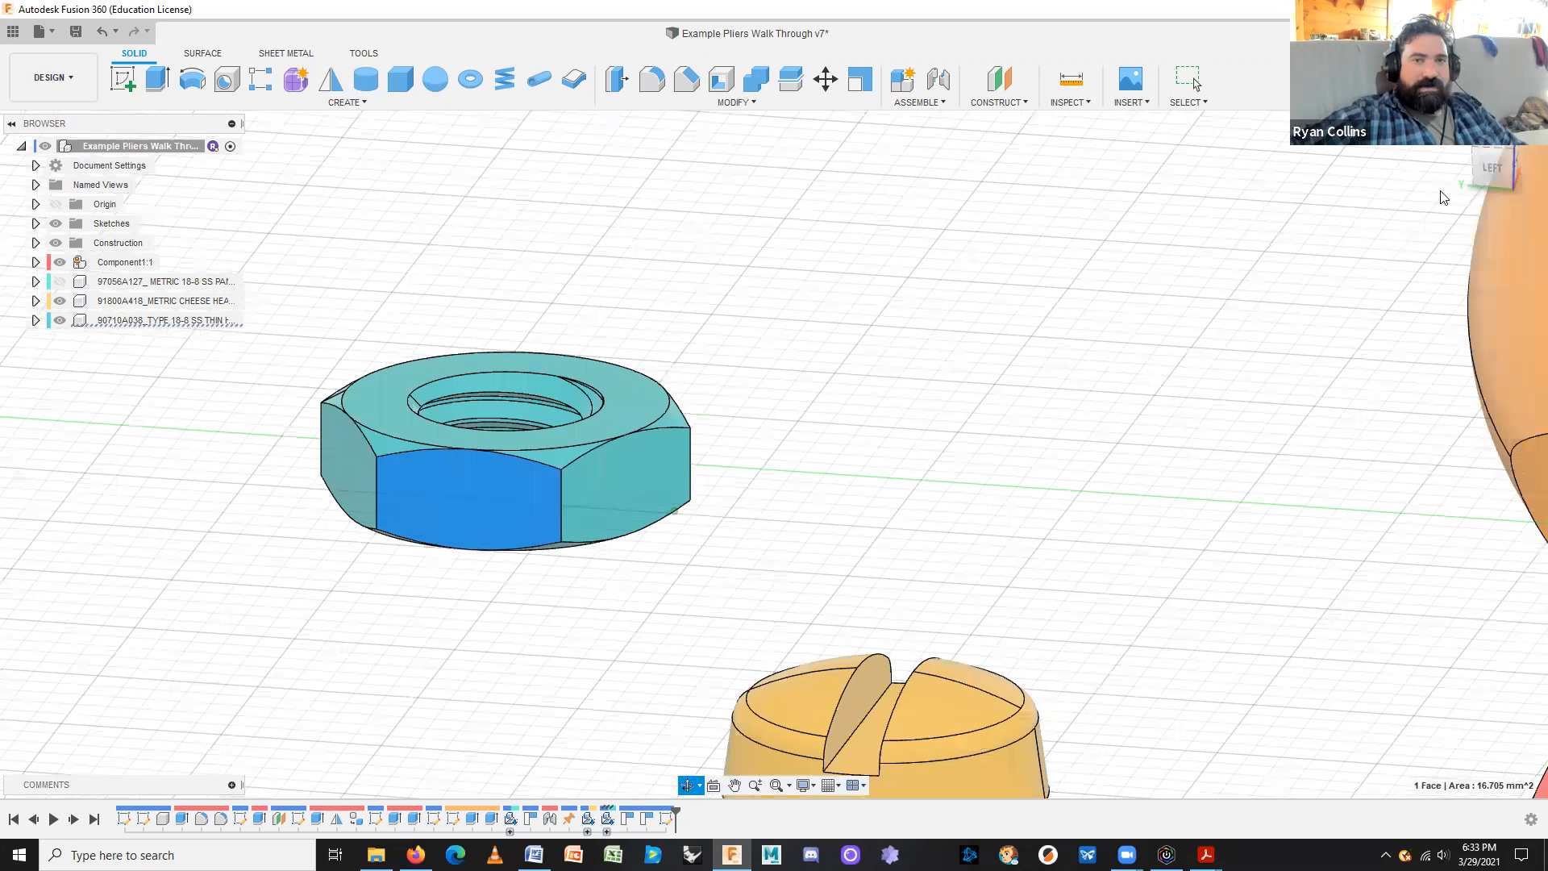
left_click(1494, 165)
middle_click_drag(873, 477, 750, 490)
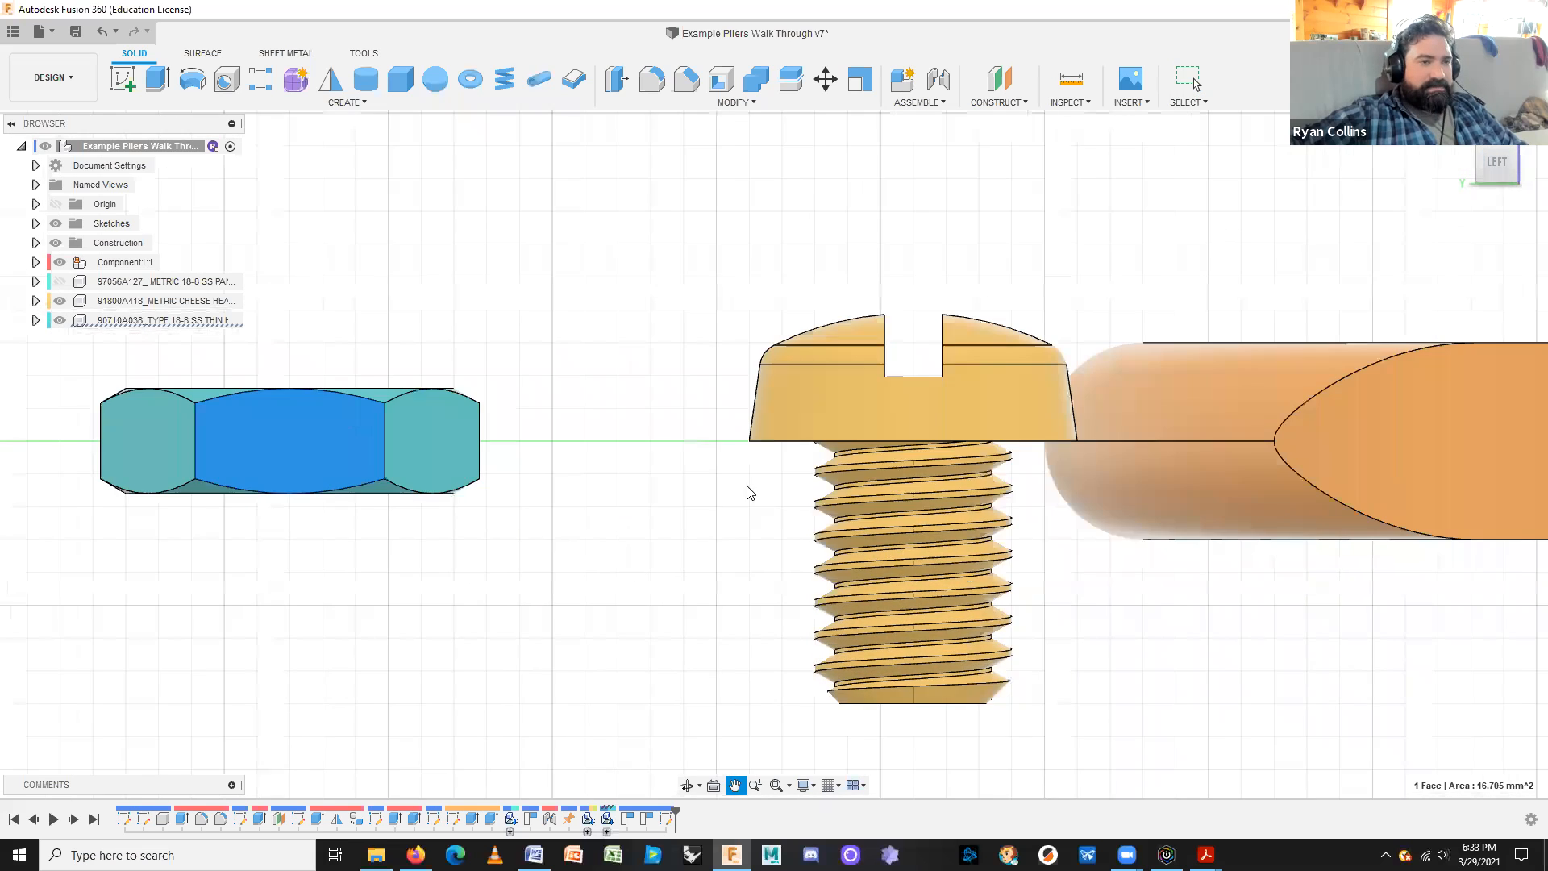
scroll(750, 490, "down", 3)
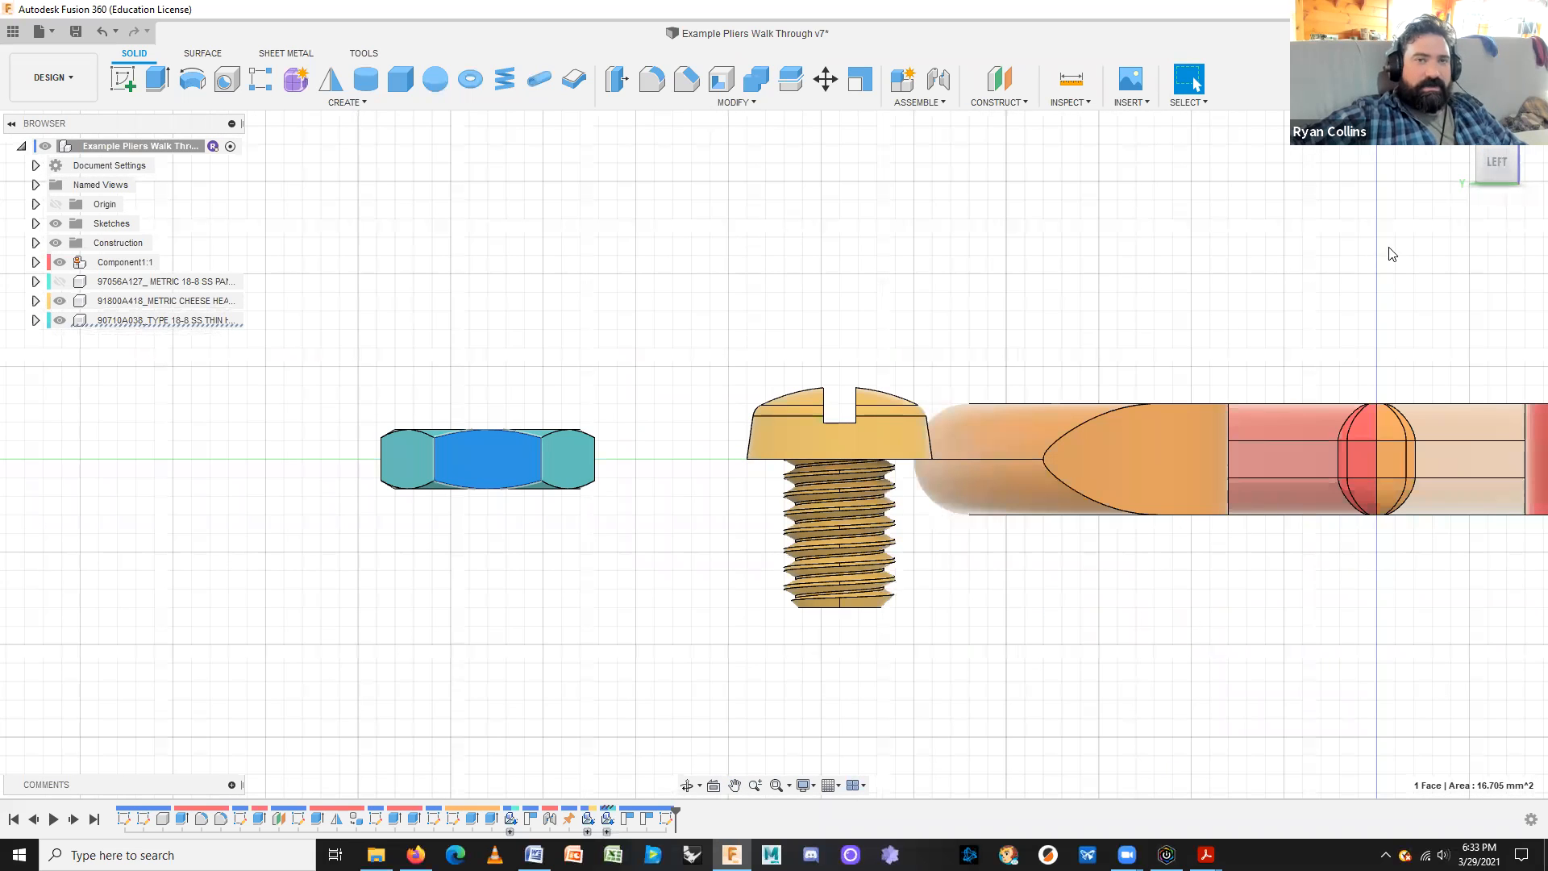
middle_click_drag(956, 484, 721, 353, "shift")
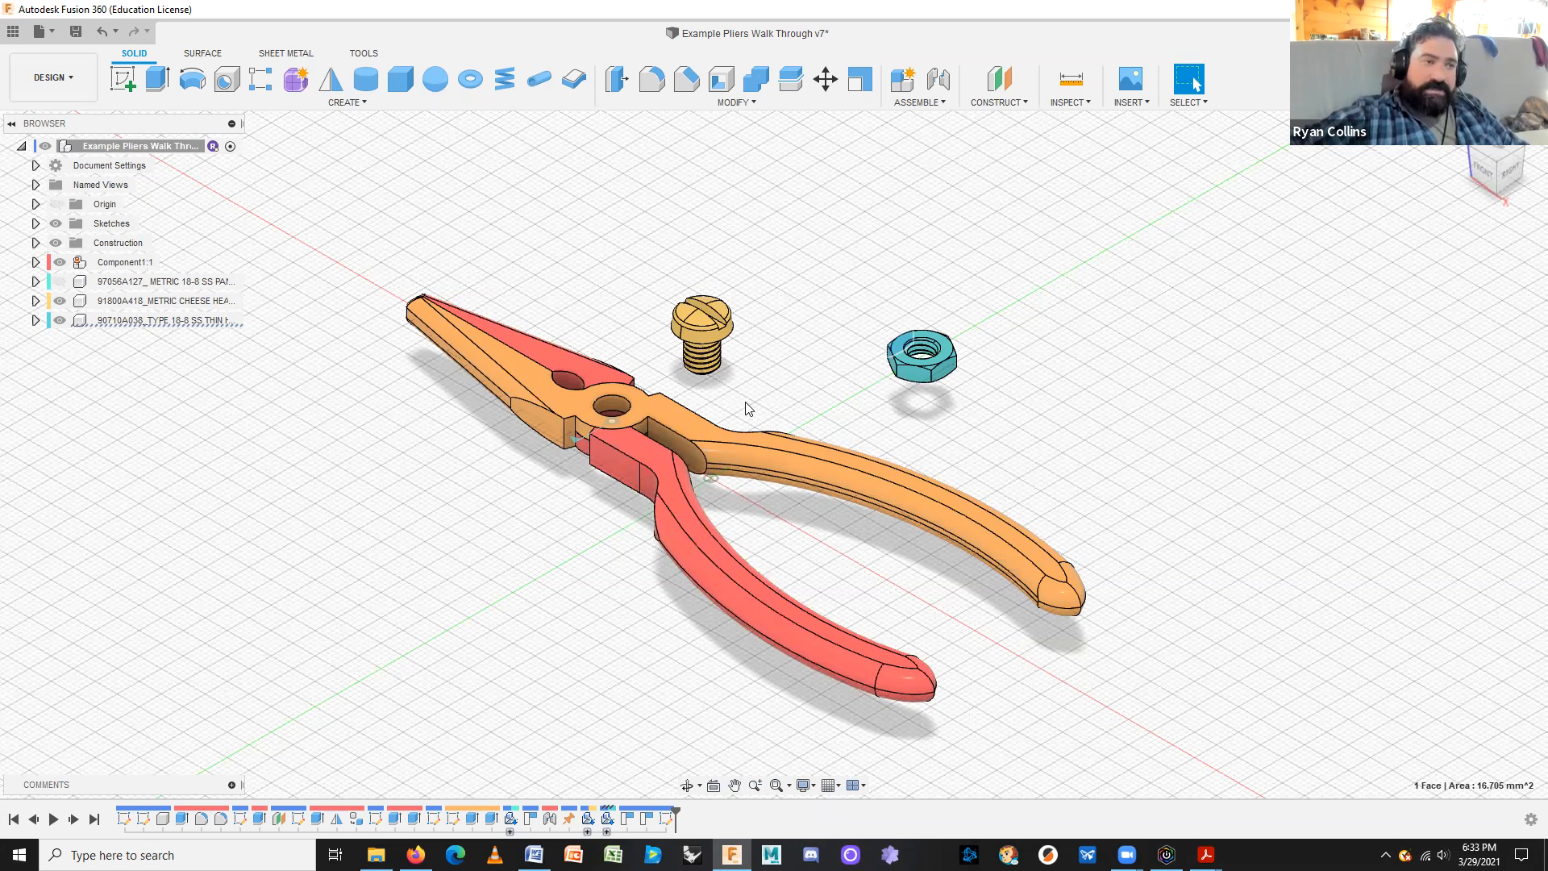
left_click(935, 102)
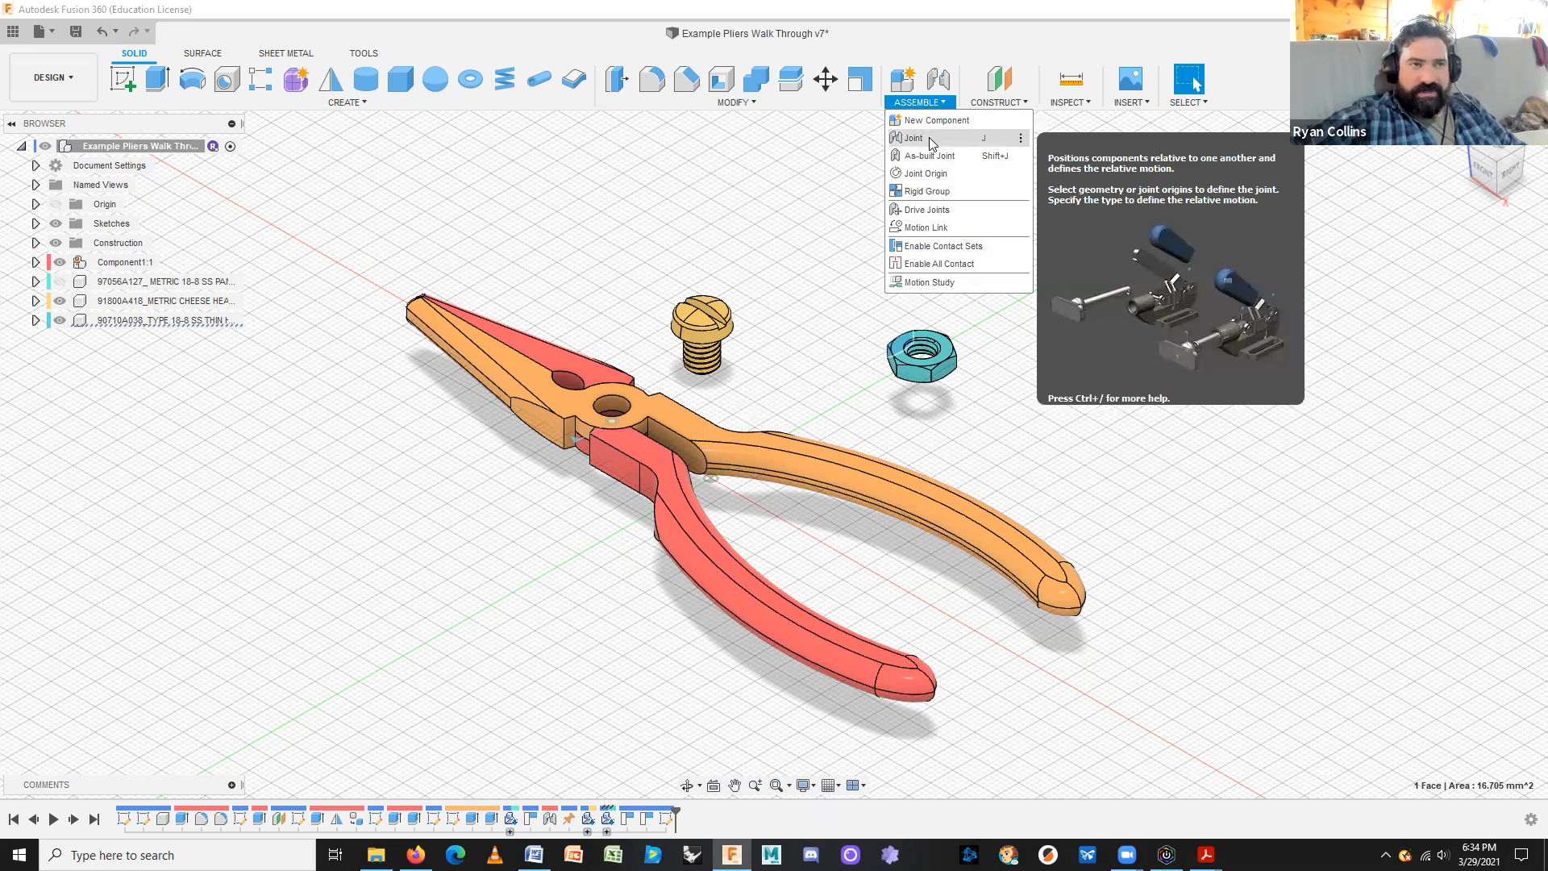
left_click(944, 84)
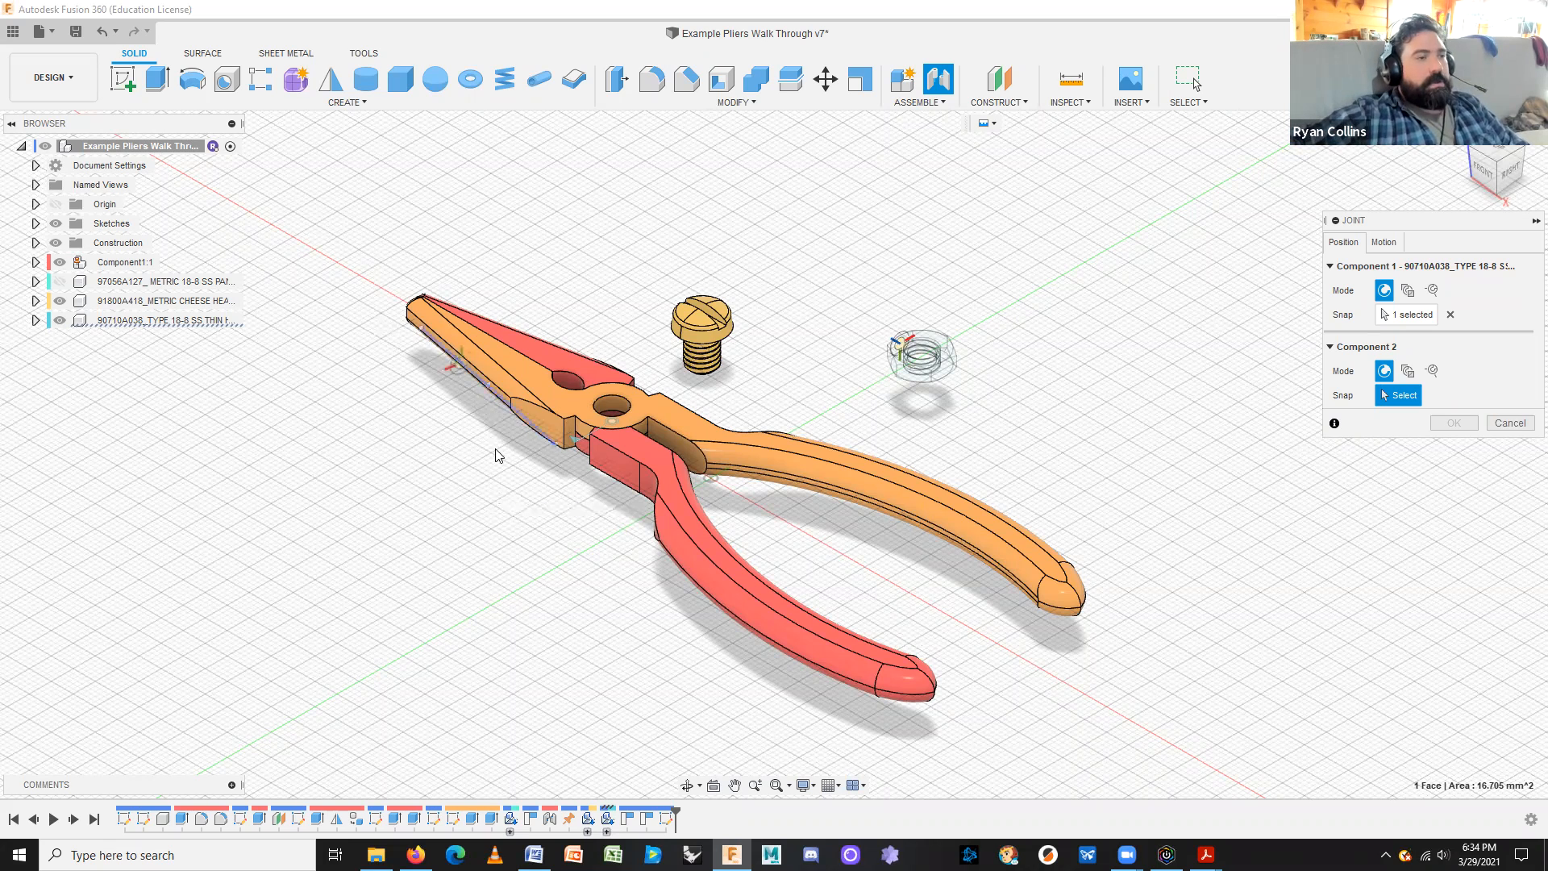
scroll(500, 452, "up", 4)
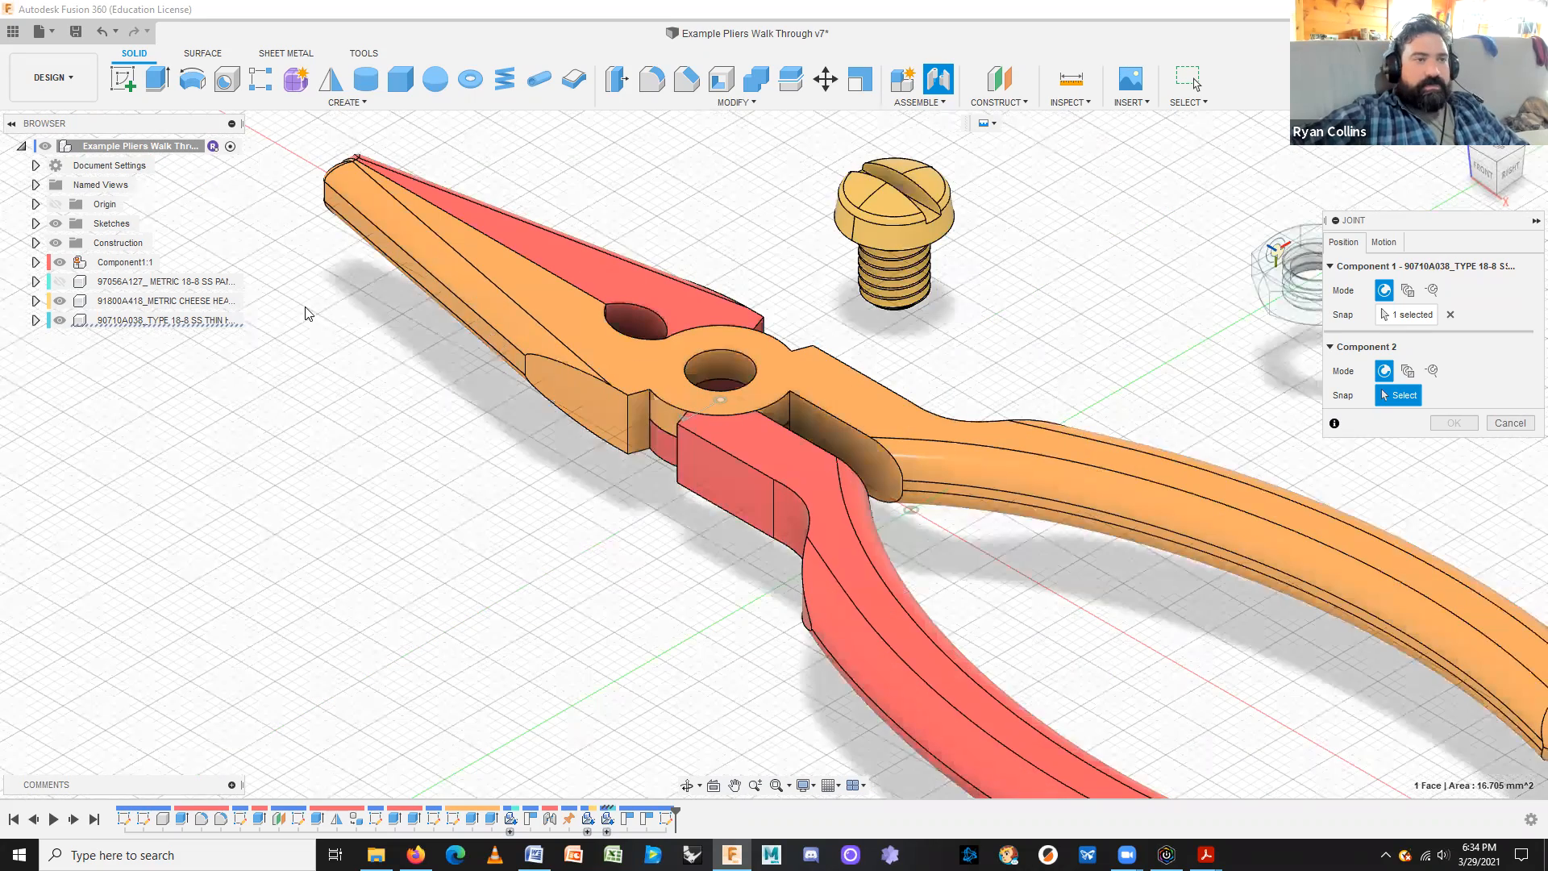
middle_click_drag(535, 394, 713, 463, "shift")
middle_click_drag(391, 439, 738, 392)
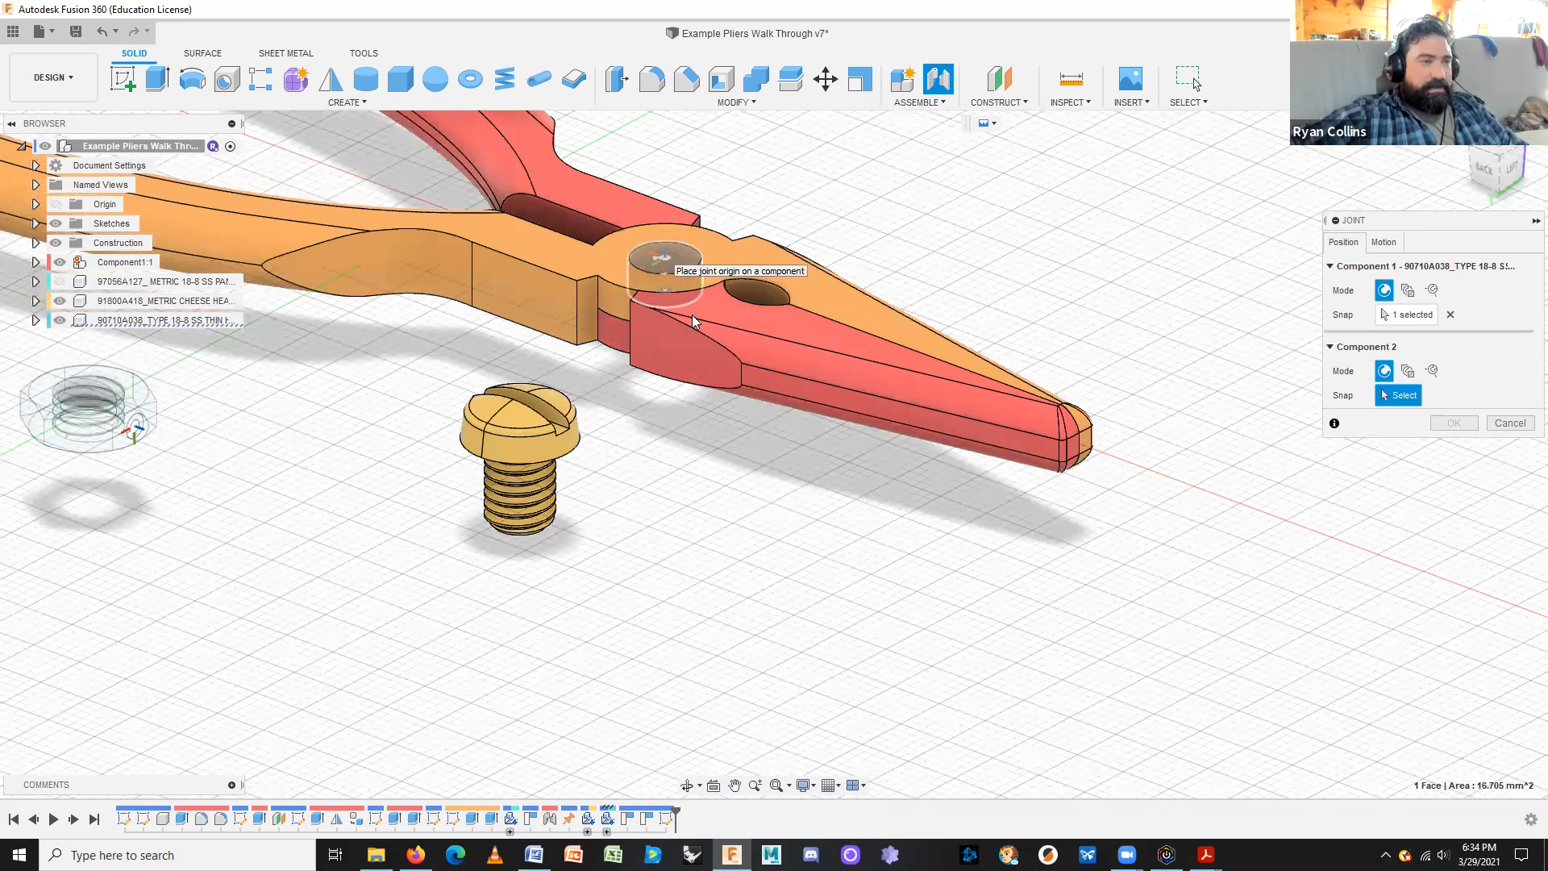
middle_click_drag(919, 537, 779, 435)
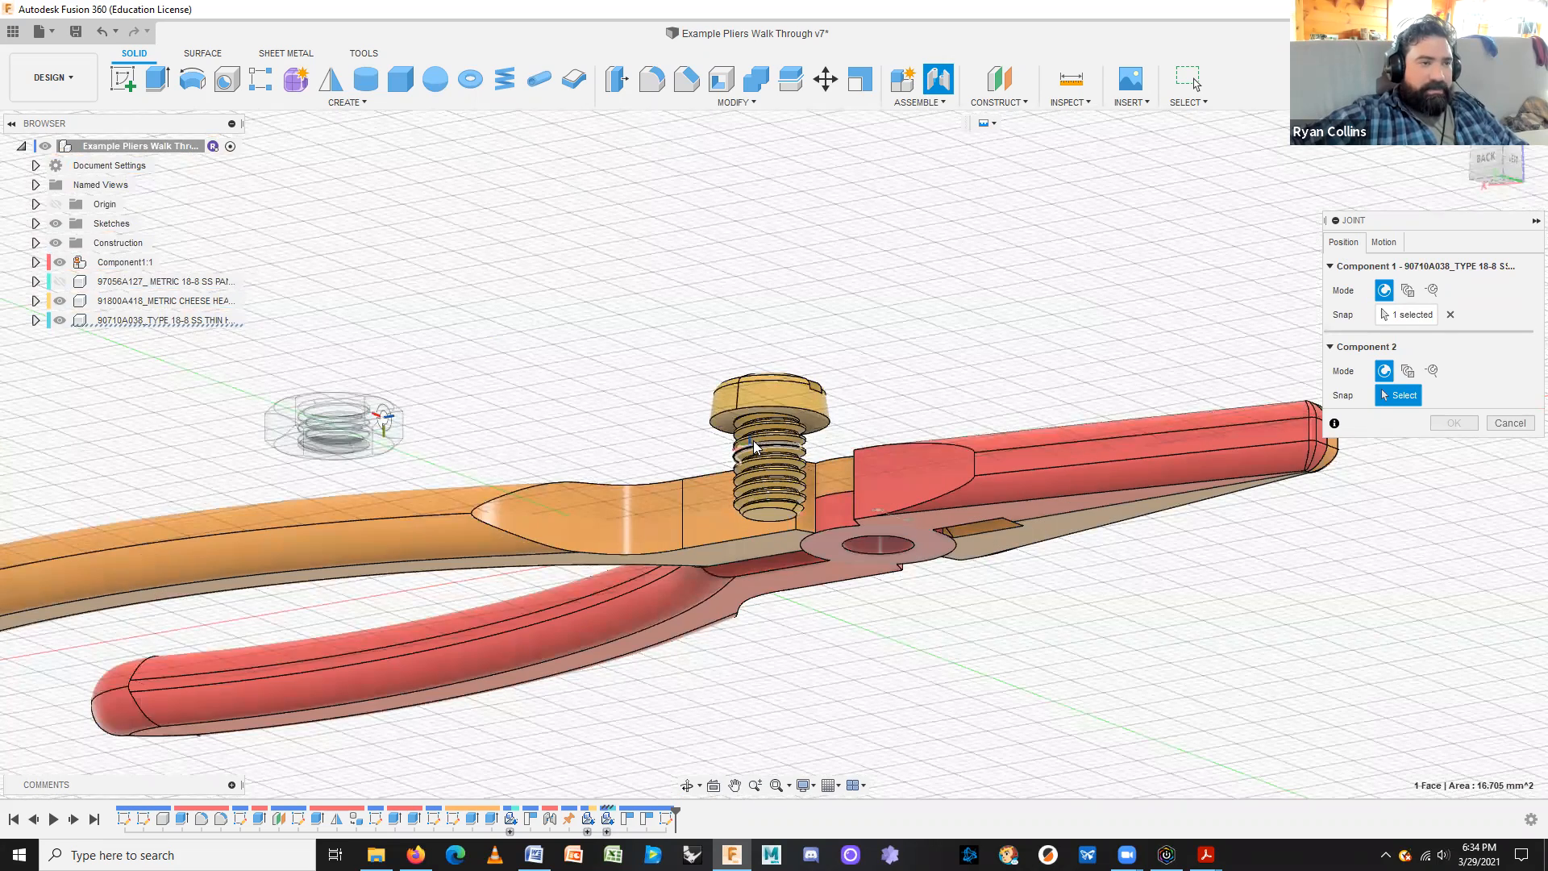
scroll(831, 433, "up", 6)
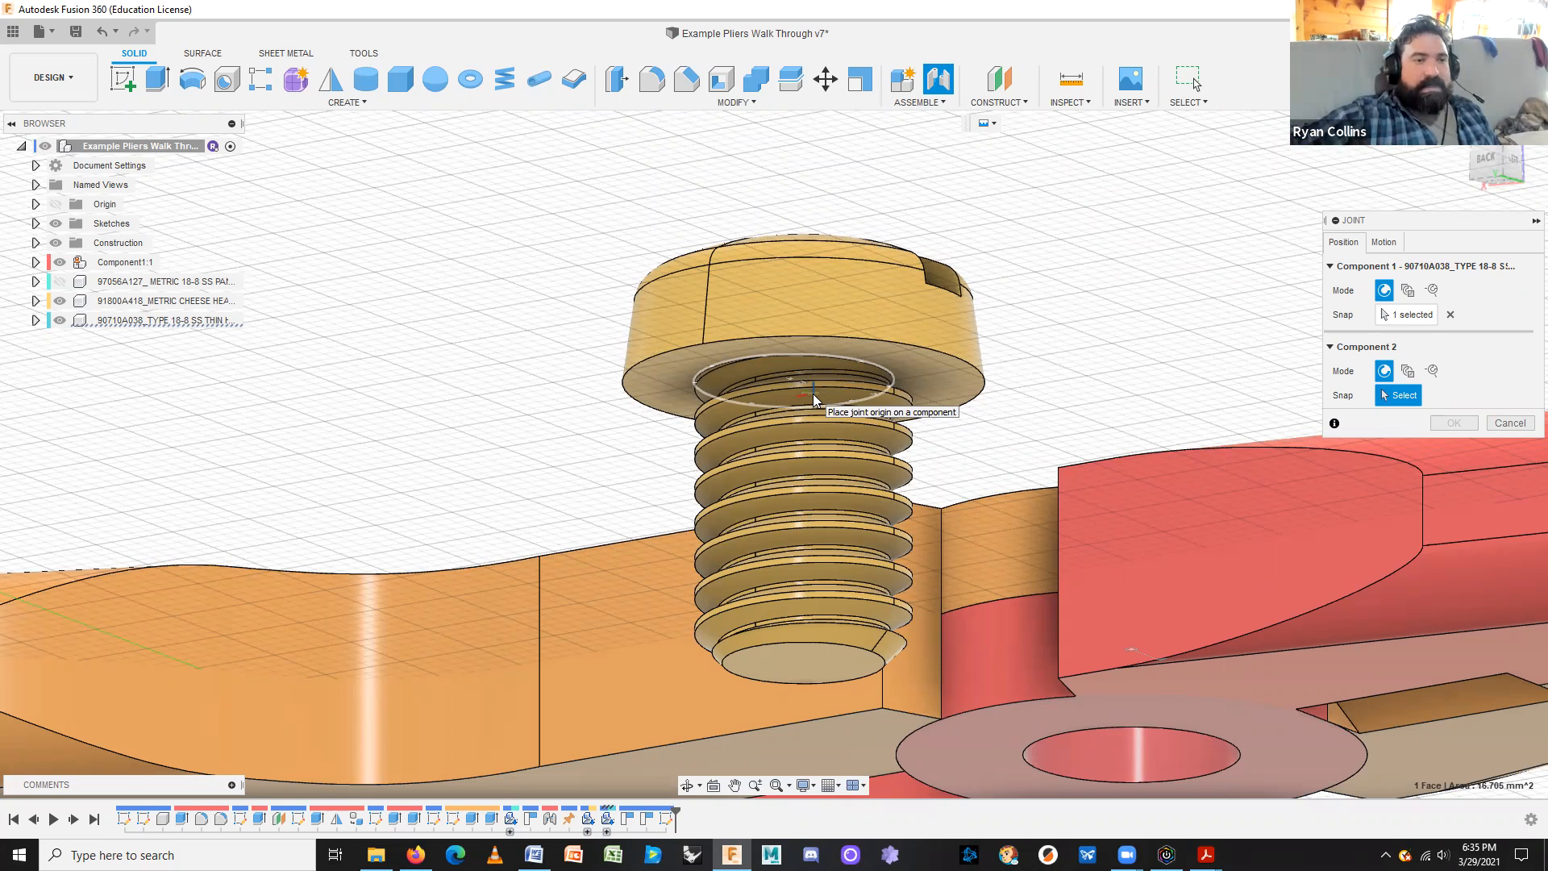
middle_click_drag(1105, 466, 1246, 226, "shift")
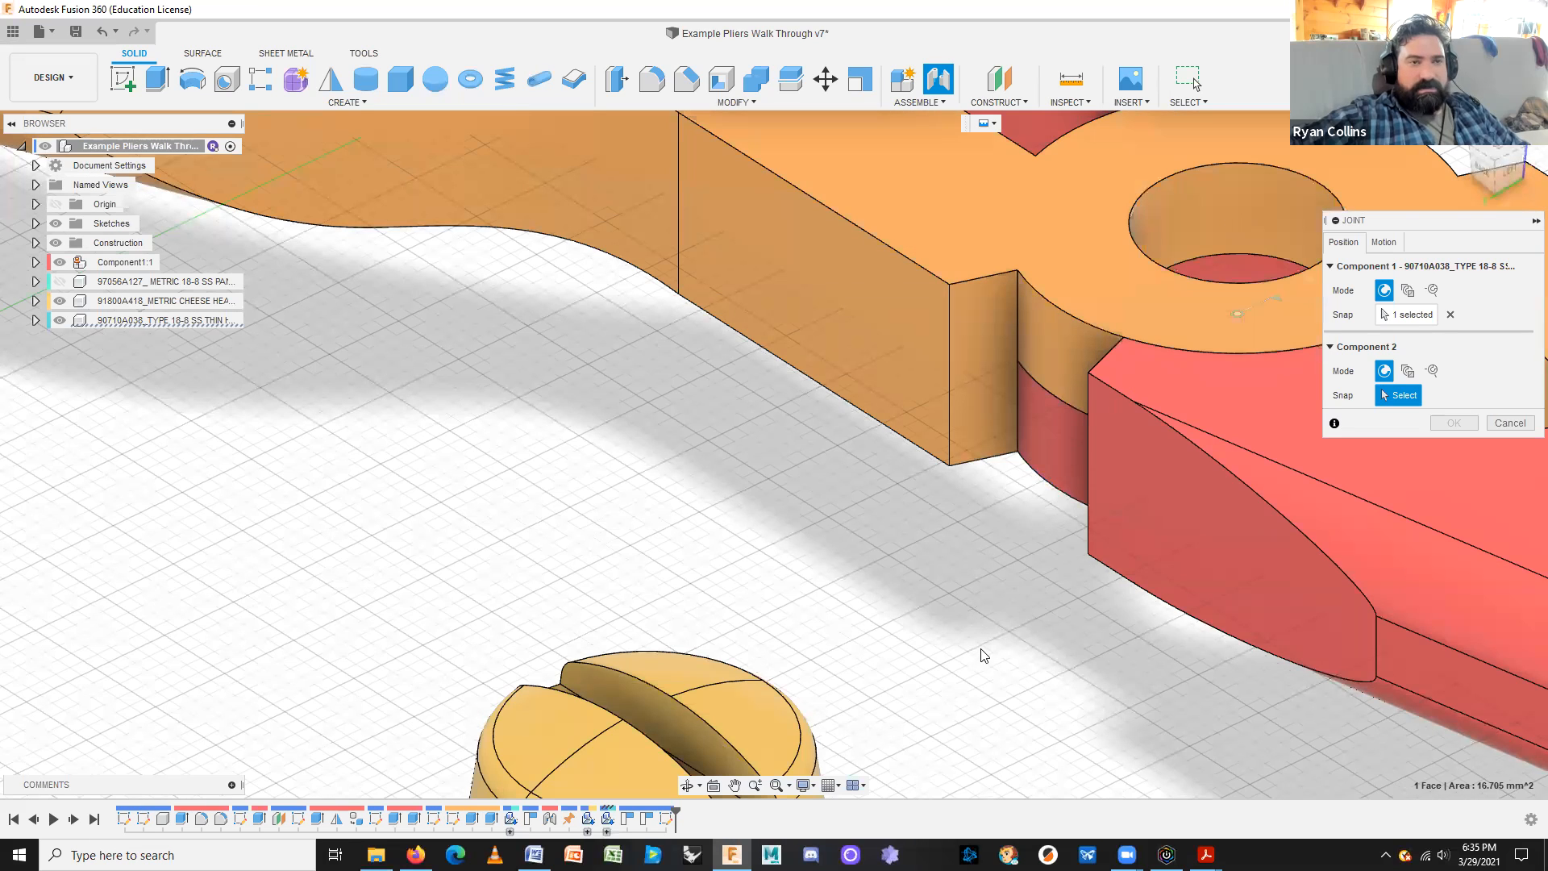
scroll(984, 659, "down", 2)
middle_click_drag(989, 657, 1062, 615, "shift")
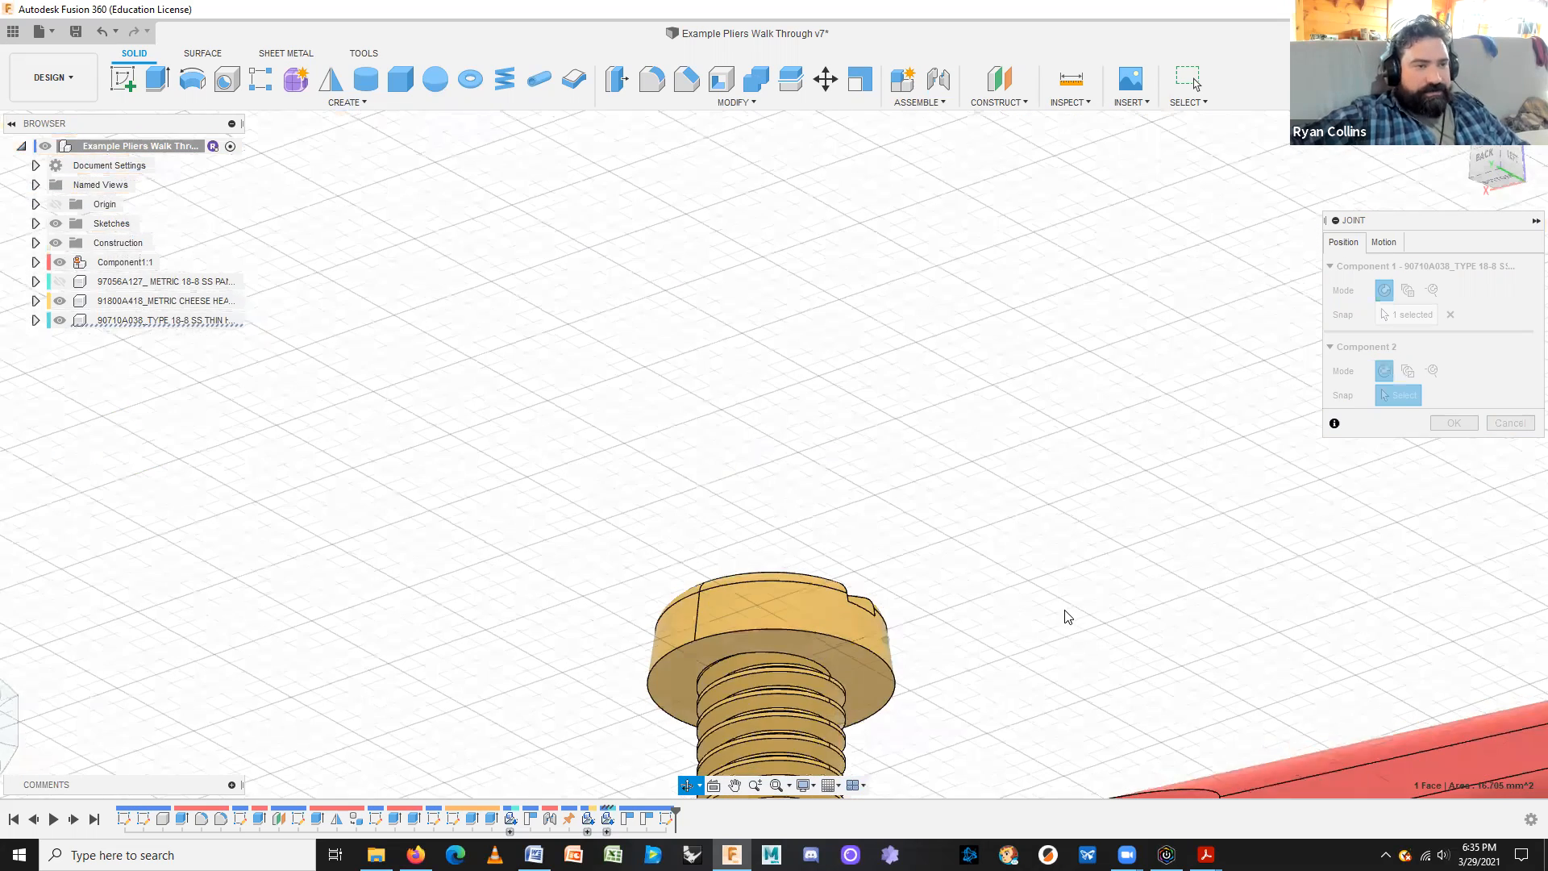
scroll(1020, 574, "up", 3)
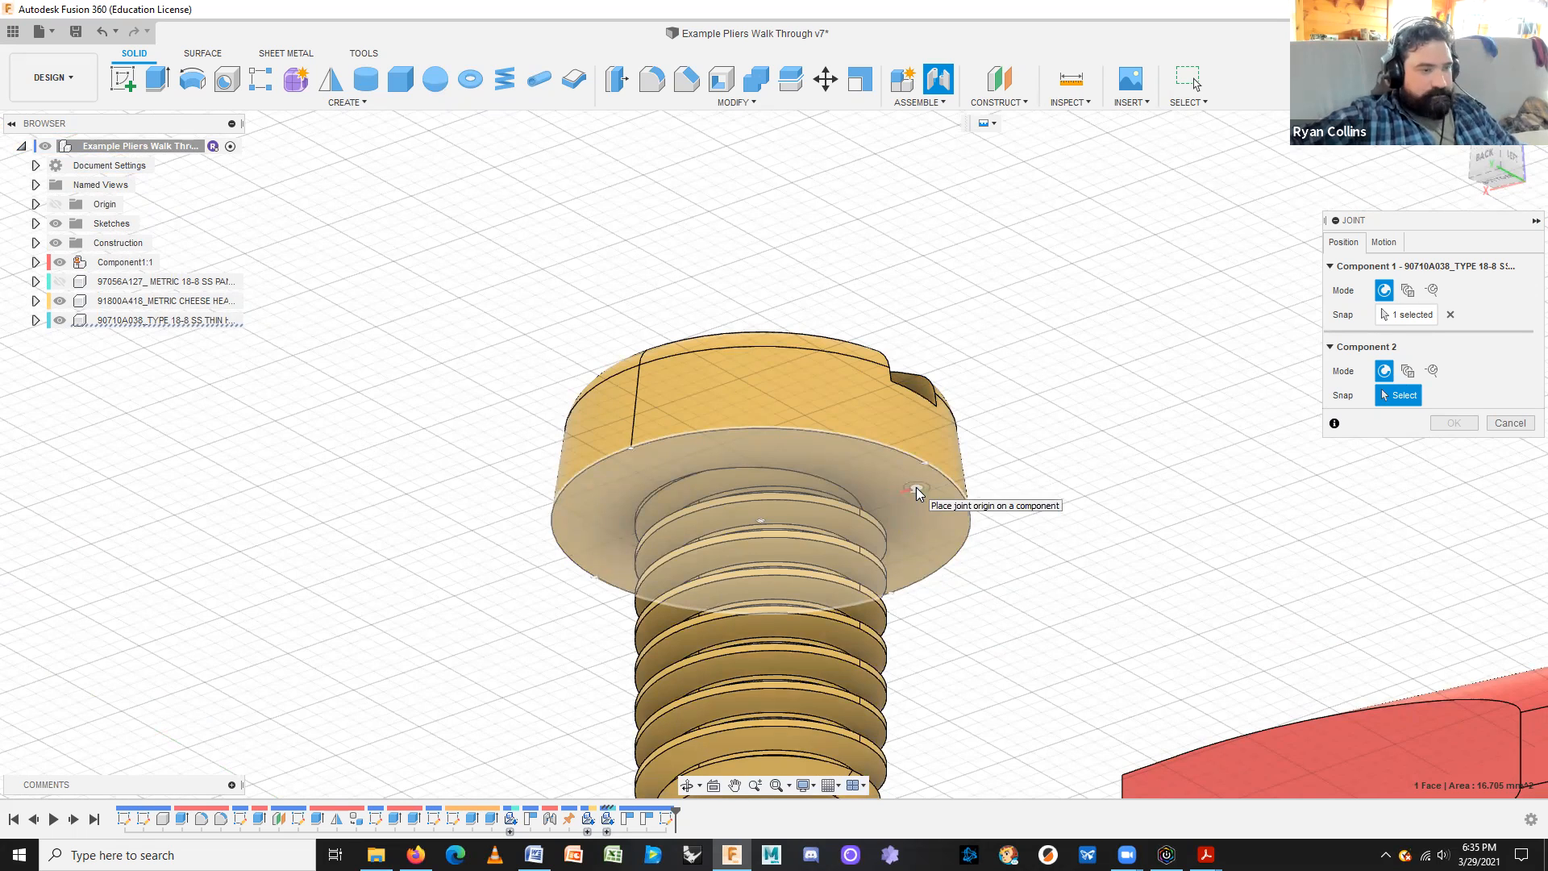
scroll(917, 494, "up", 4)
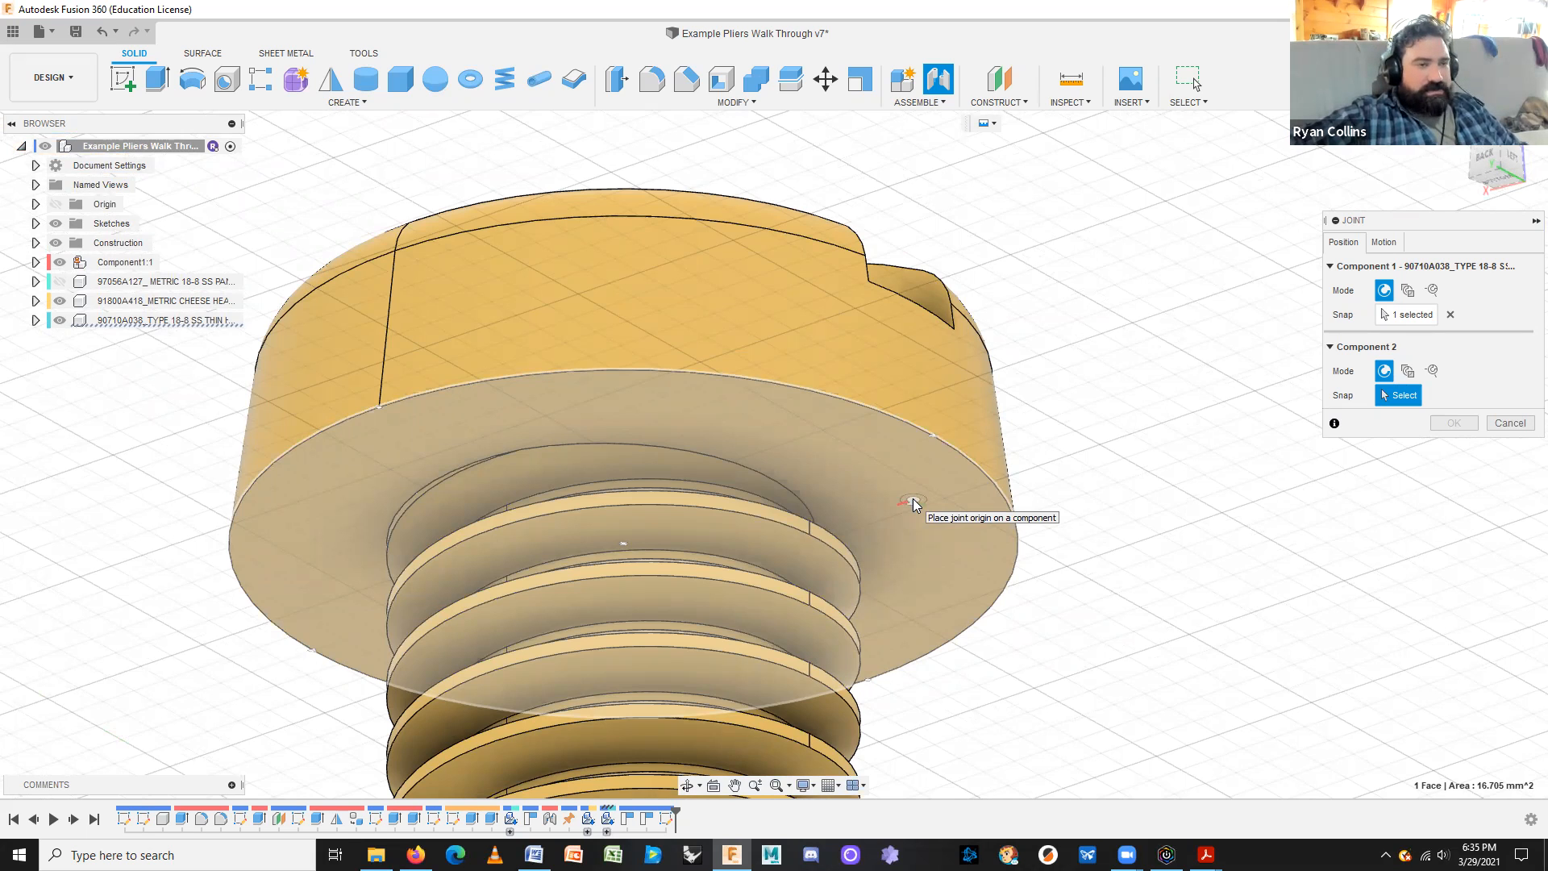
left_click(913, 503)
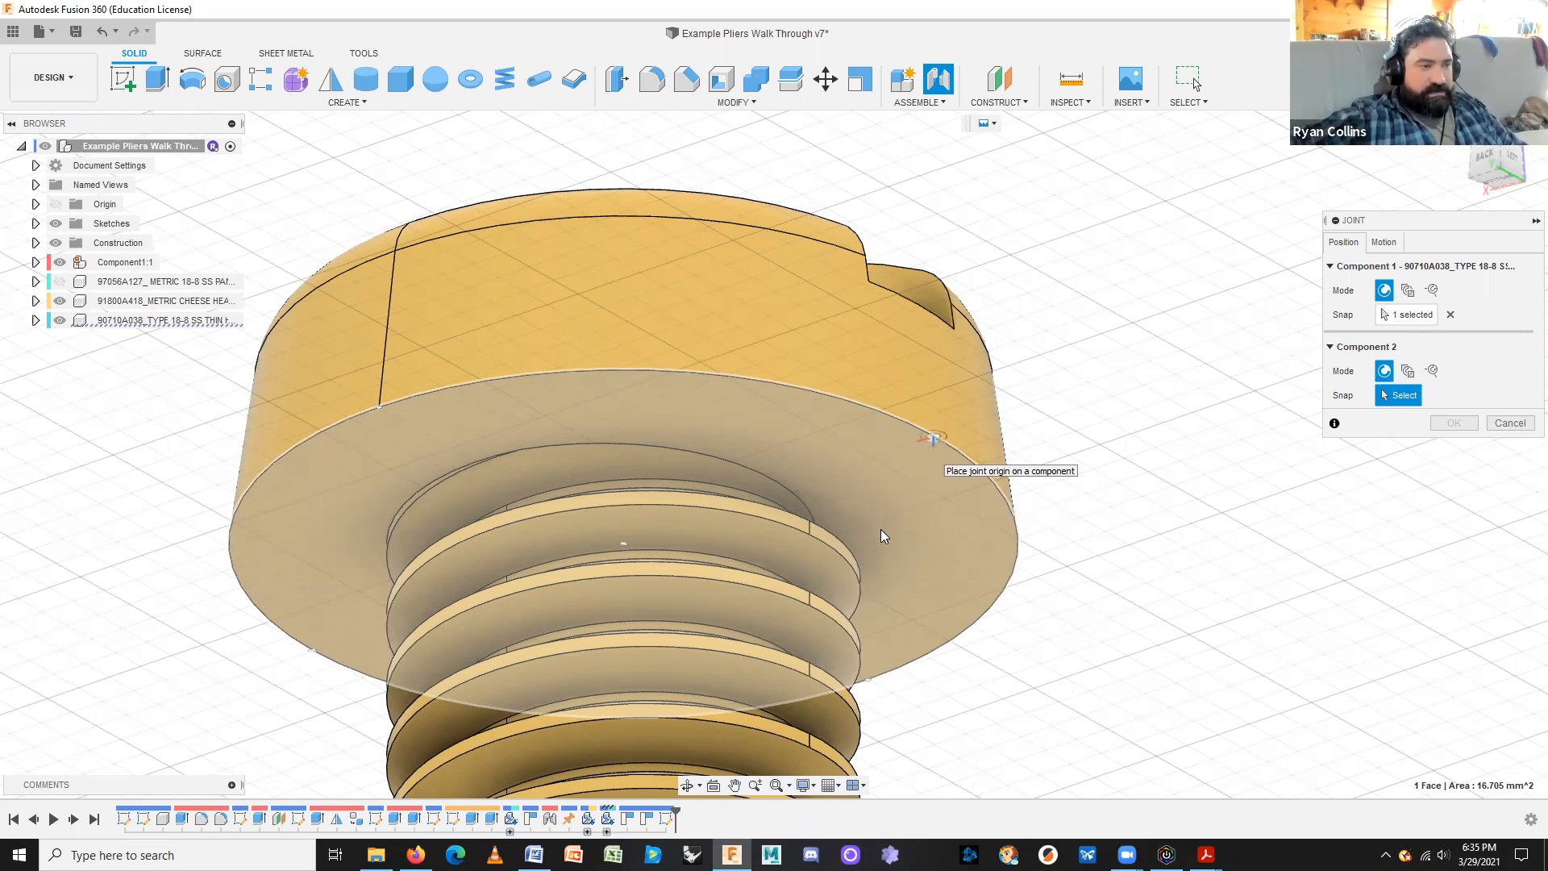
scroll(936, 483, "up", 3)
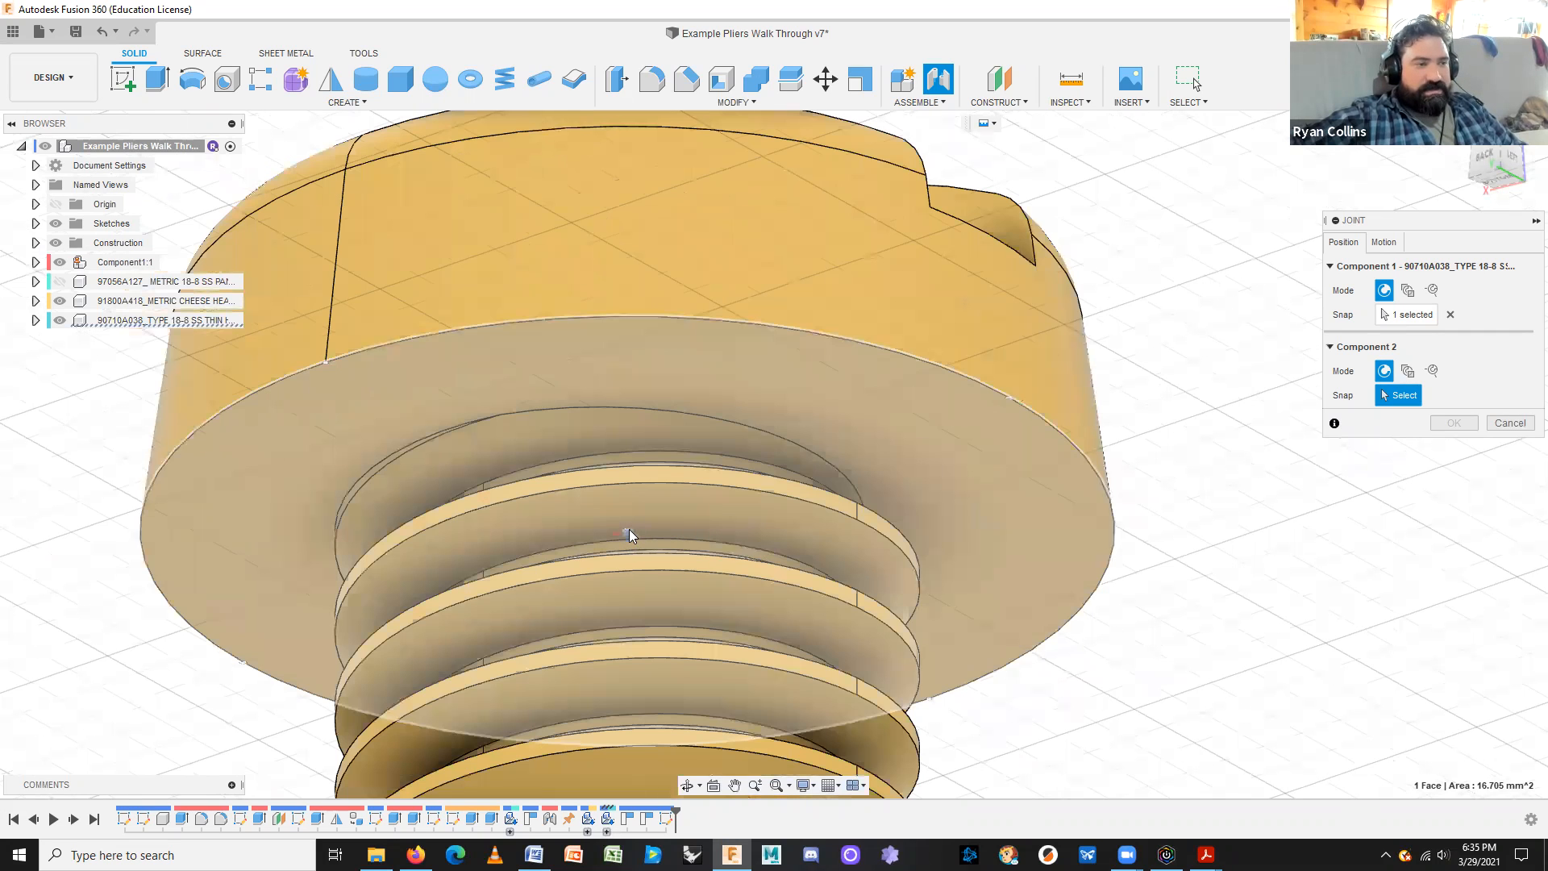
left_click(629, 532)
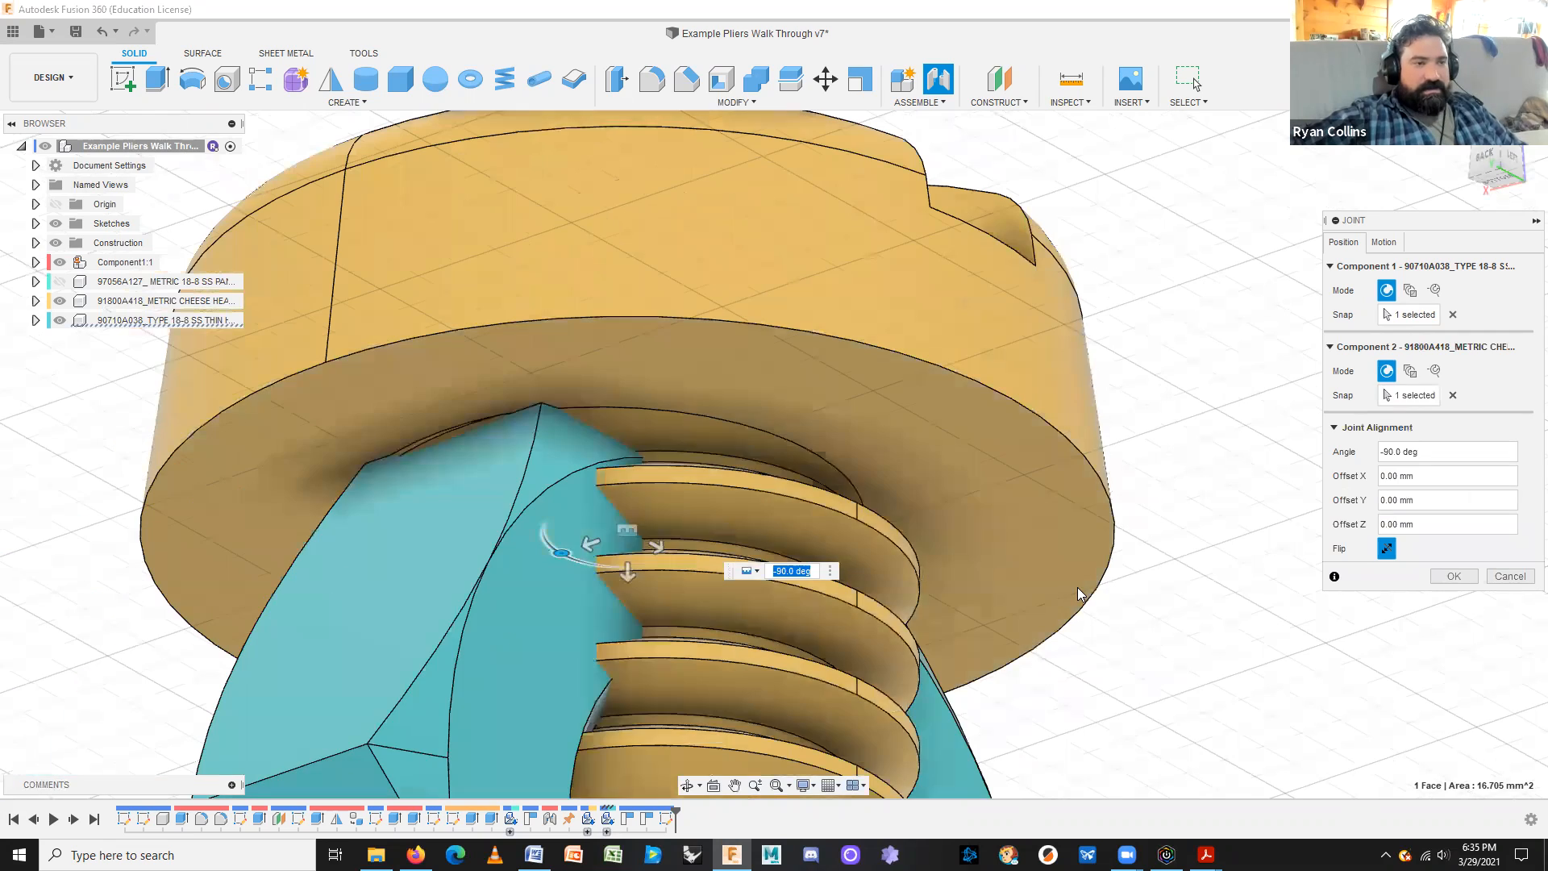
scroll(1113, 605, "down", 4)
scroll(1129, 620, "down", 3)
middle_click_drag(825, 597, 750, 455)
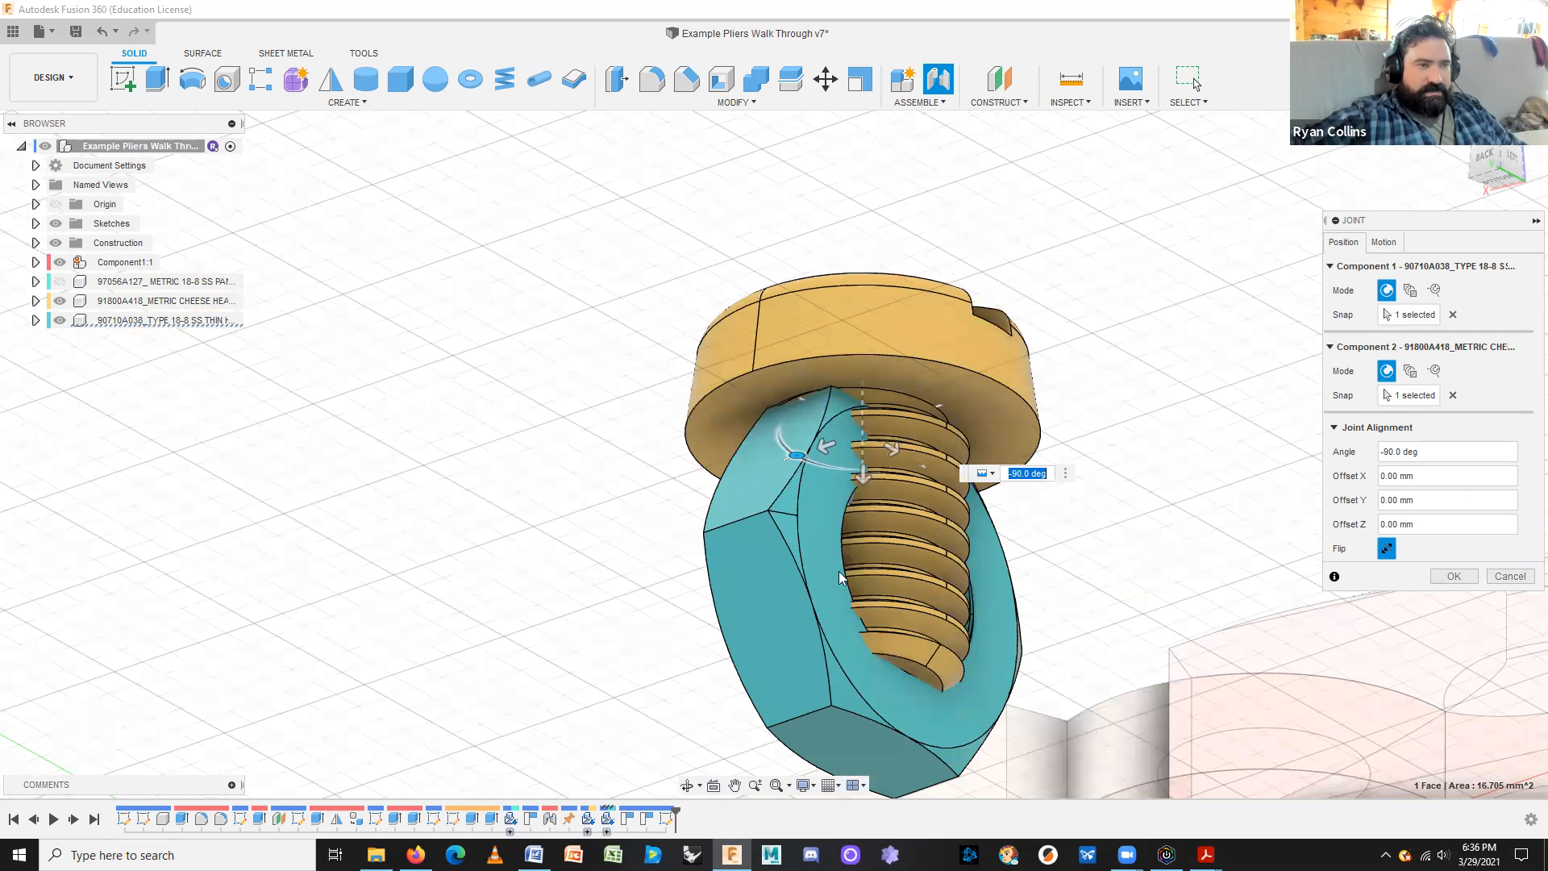
left_click(1508, 576)
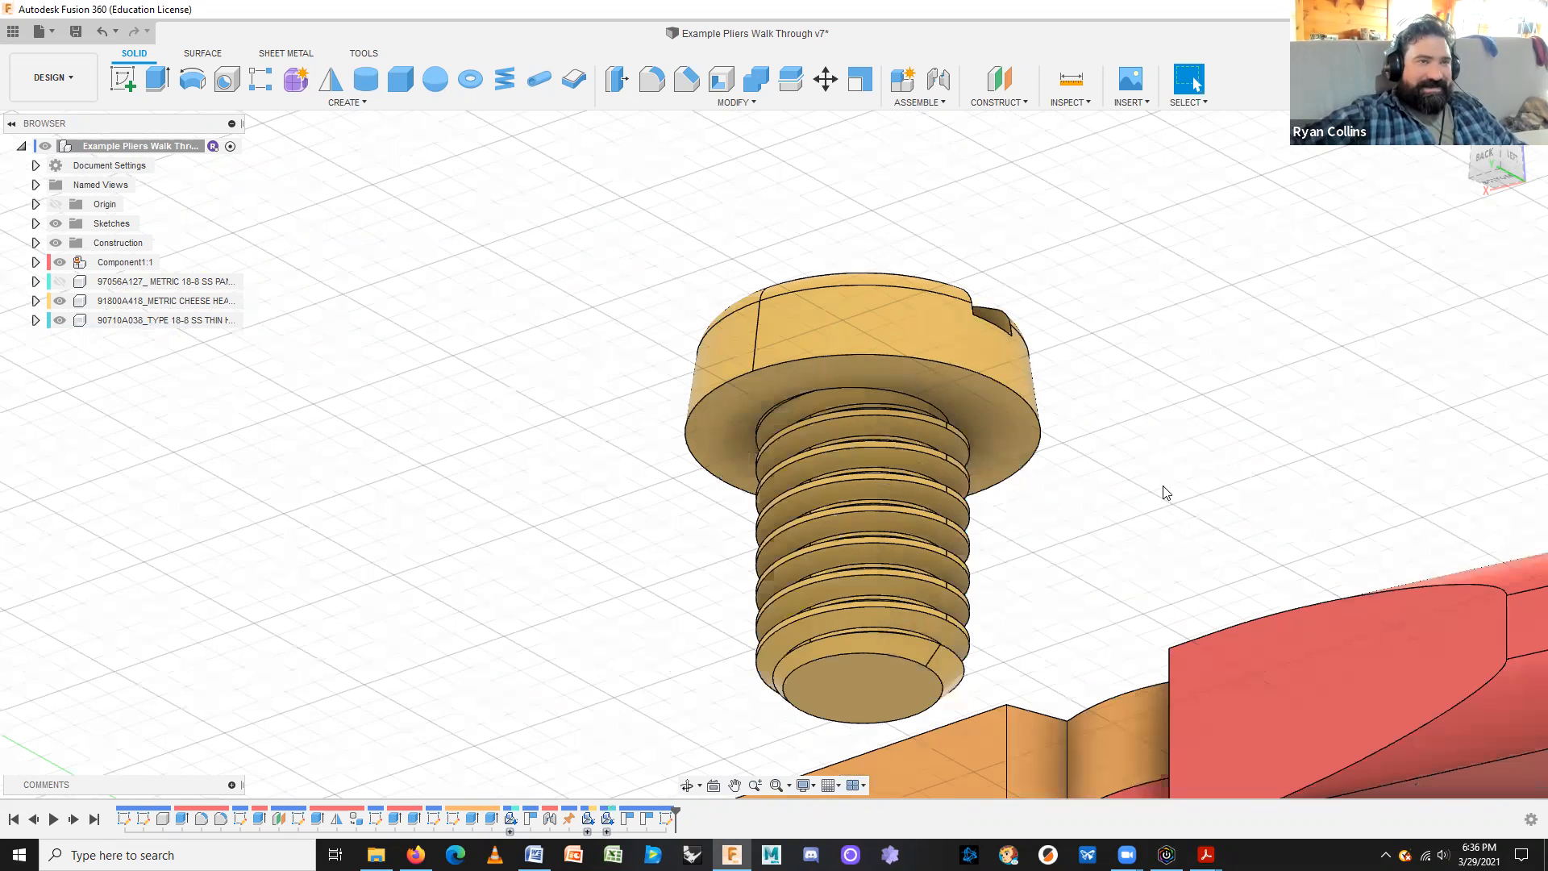
Step: Start a joint and place its first origin at the centre of the underside of the cheese-head screw's head
left_click(938, 81)
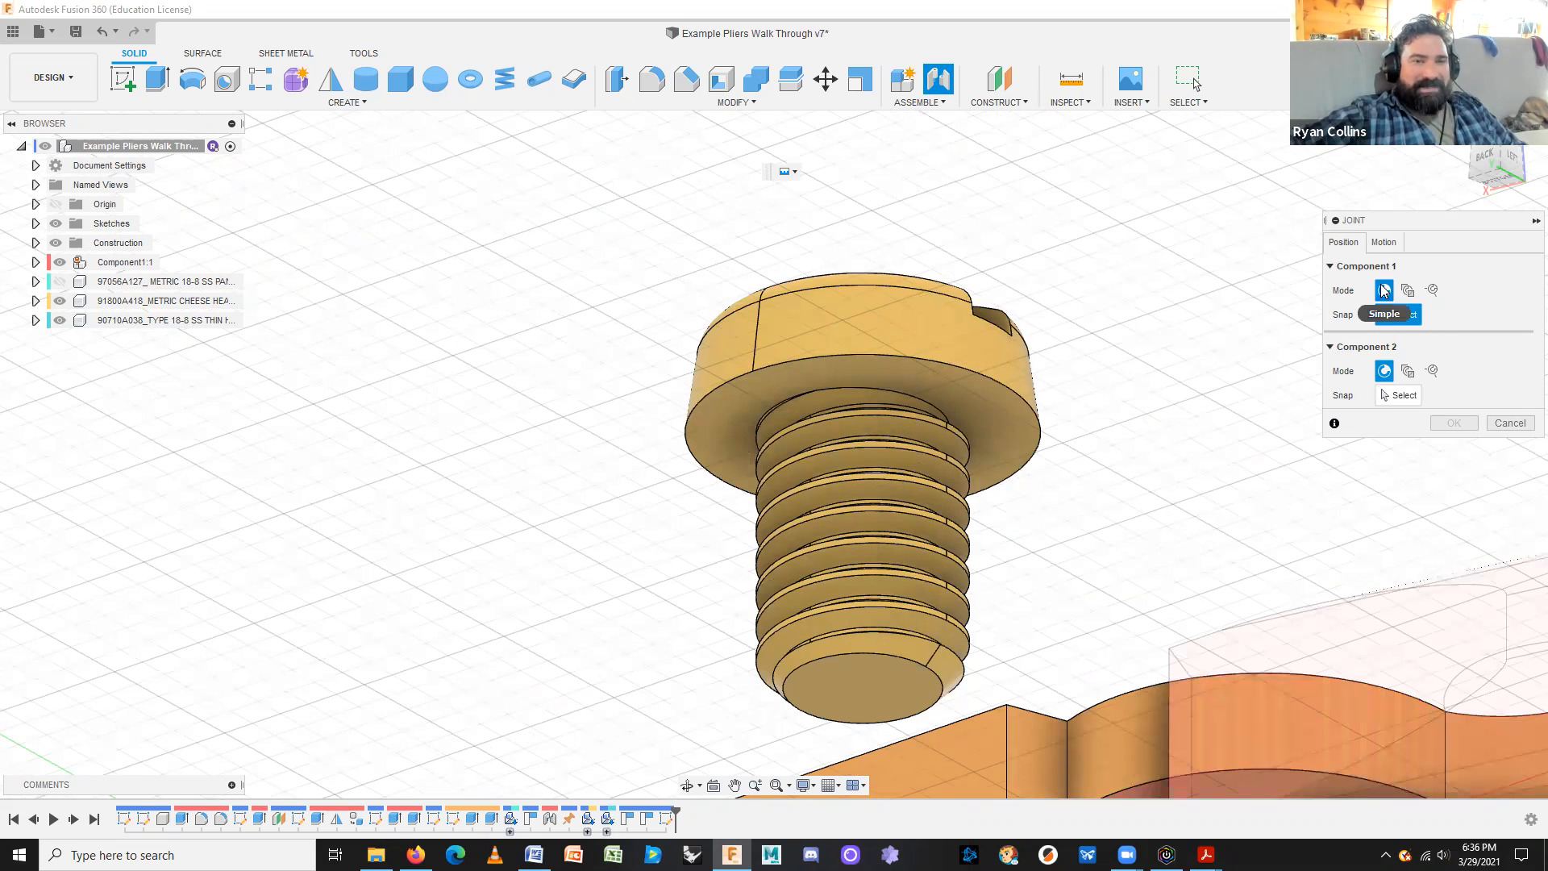
left_click(863, 436)
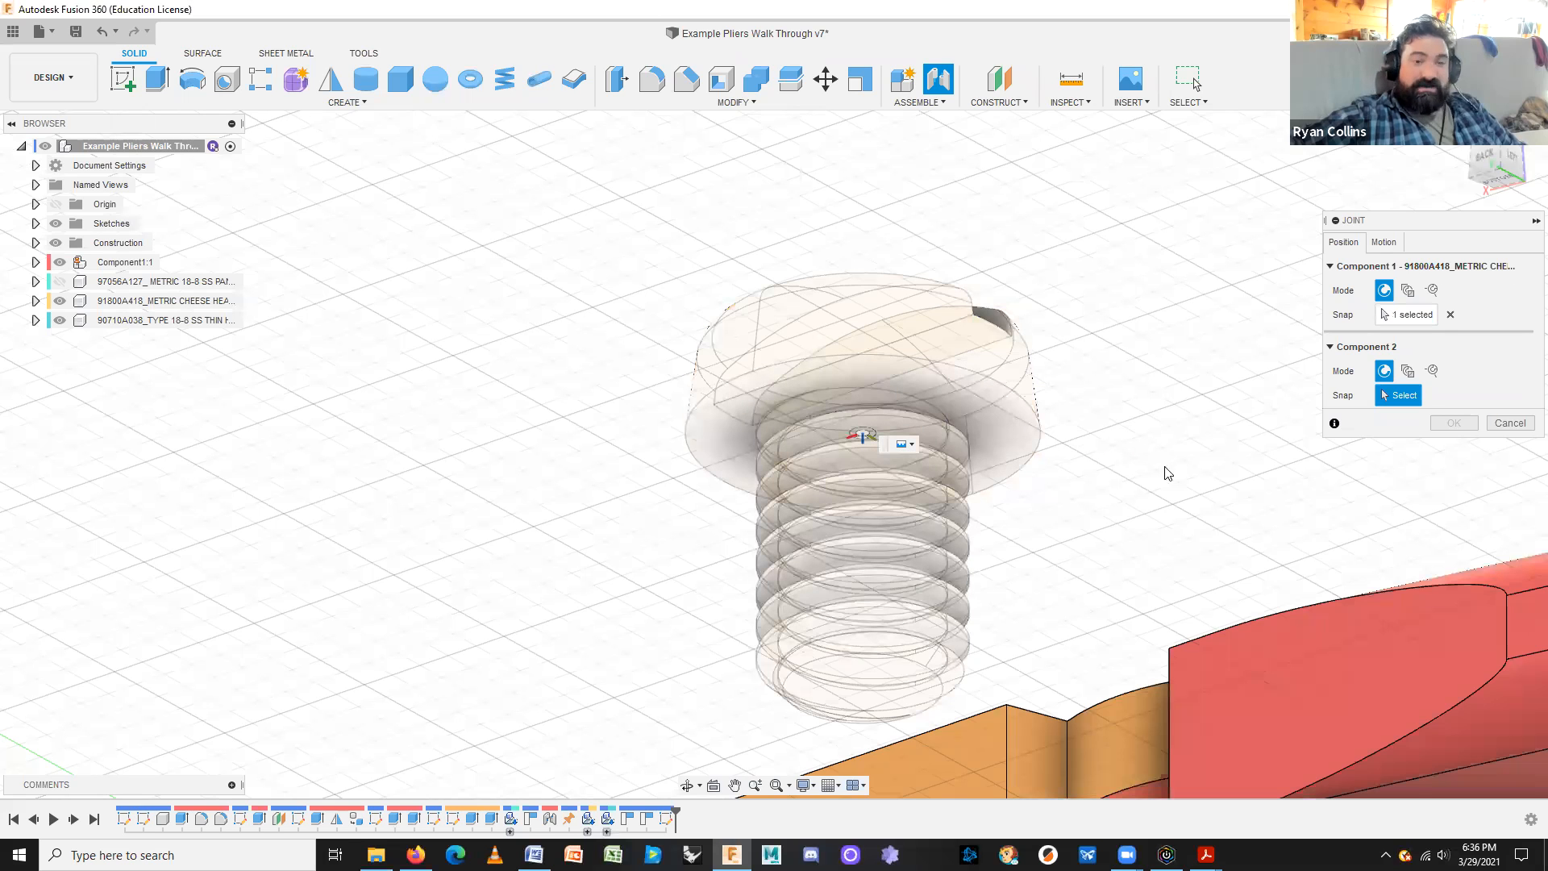
scroll(1168, 473, "down", 2)
scroll(1172, 370, "down", 2)
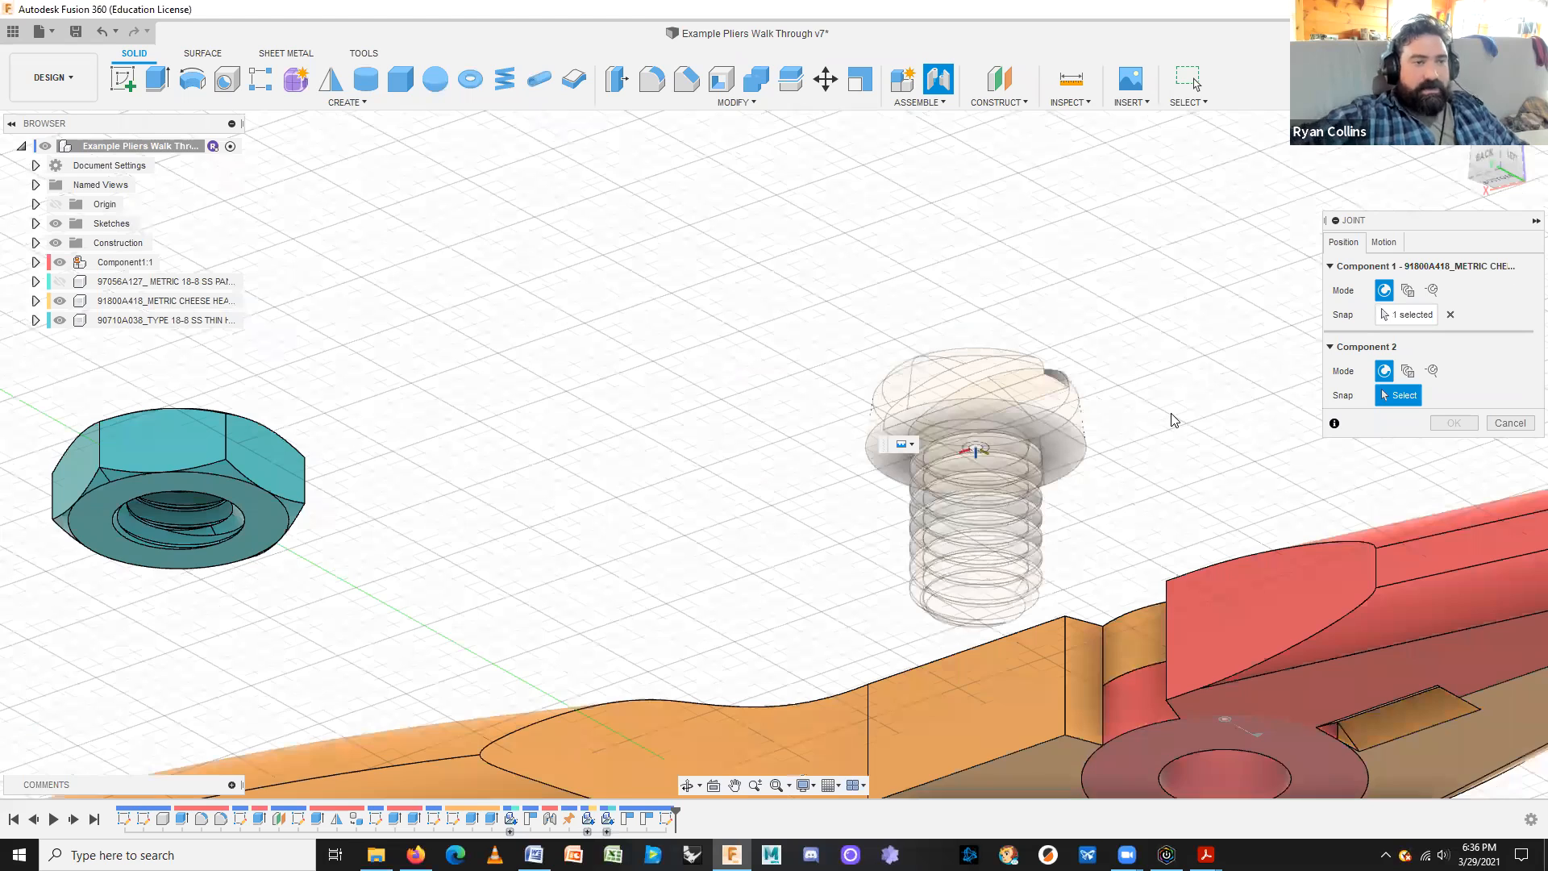
scroll(1172, 419, "up", 3)
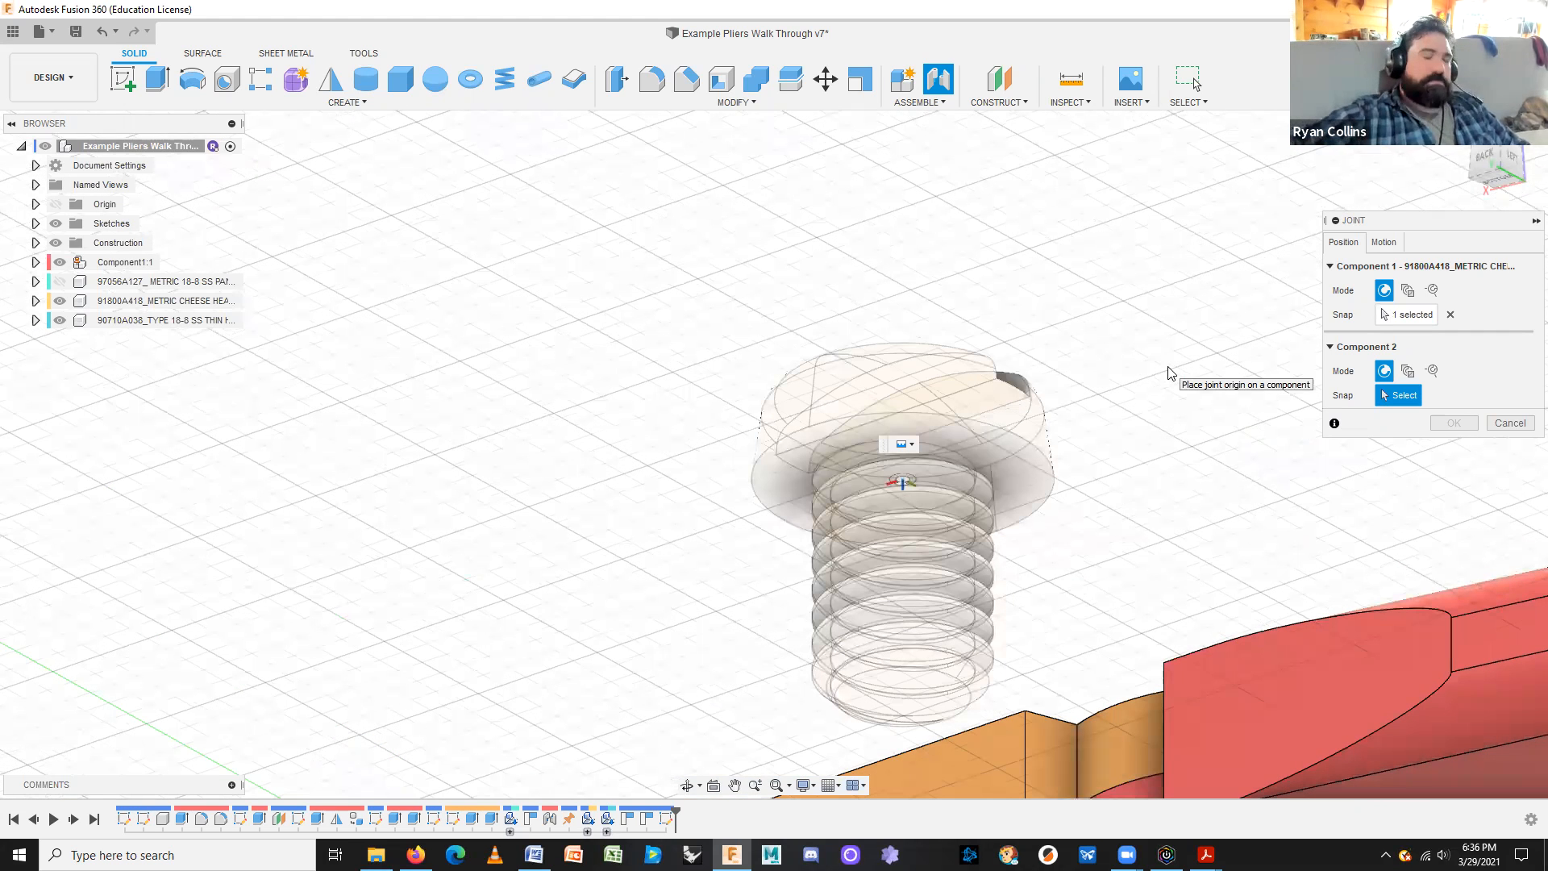
Step: Place the joint's second origin at the centre of the pivot hole's upper edge on the orange pliers half
middle_click_drag(1169, 363, 1179, 396, "shift")
scroll(1179, 396, "down", 4)
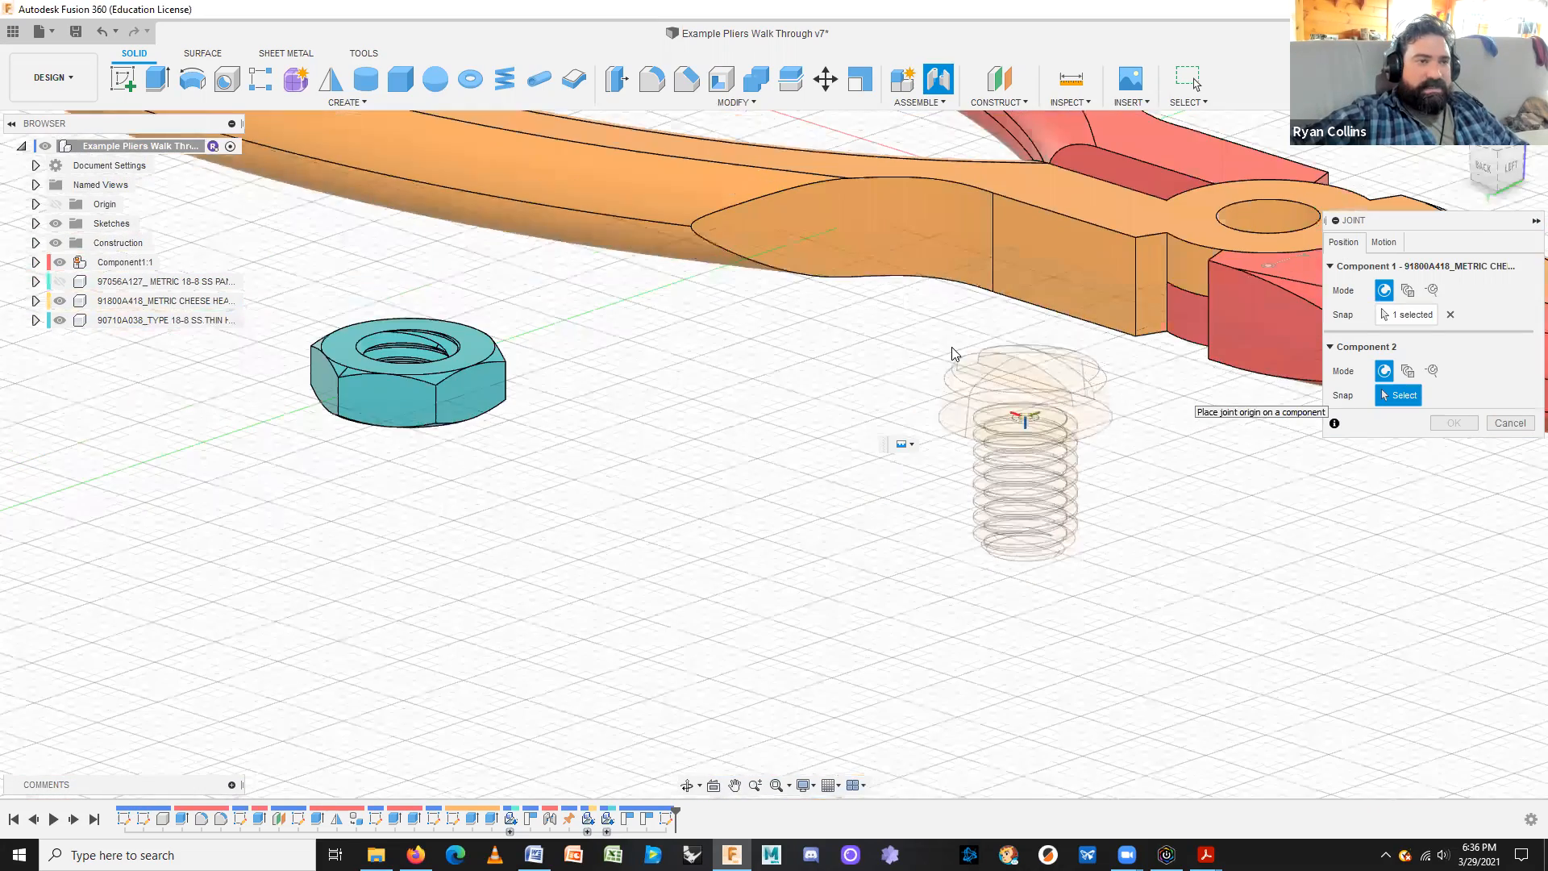
middle_click_drag(1290, 242, 956, 354)
scroll(916, 403, "up", 4)
scroll(899, 356, "up", 4)
middle_click_drag(918, 452, 871, 568)
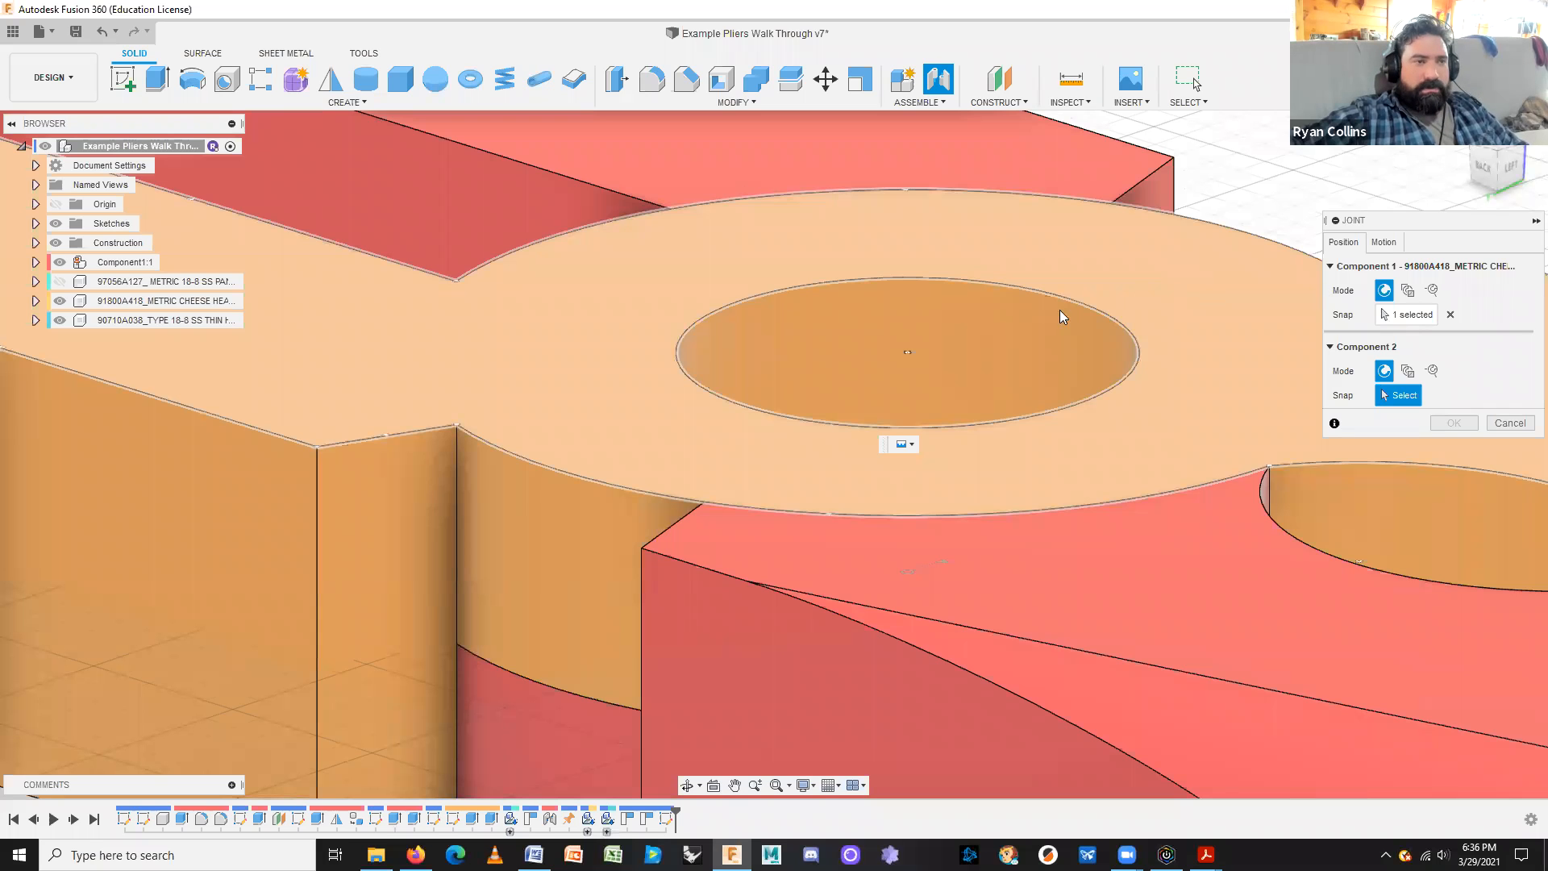
left_click(908, 353)
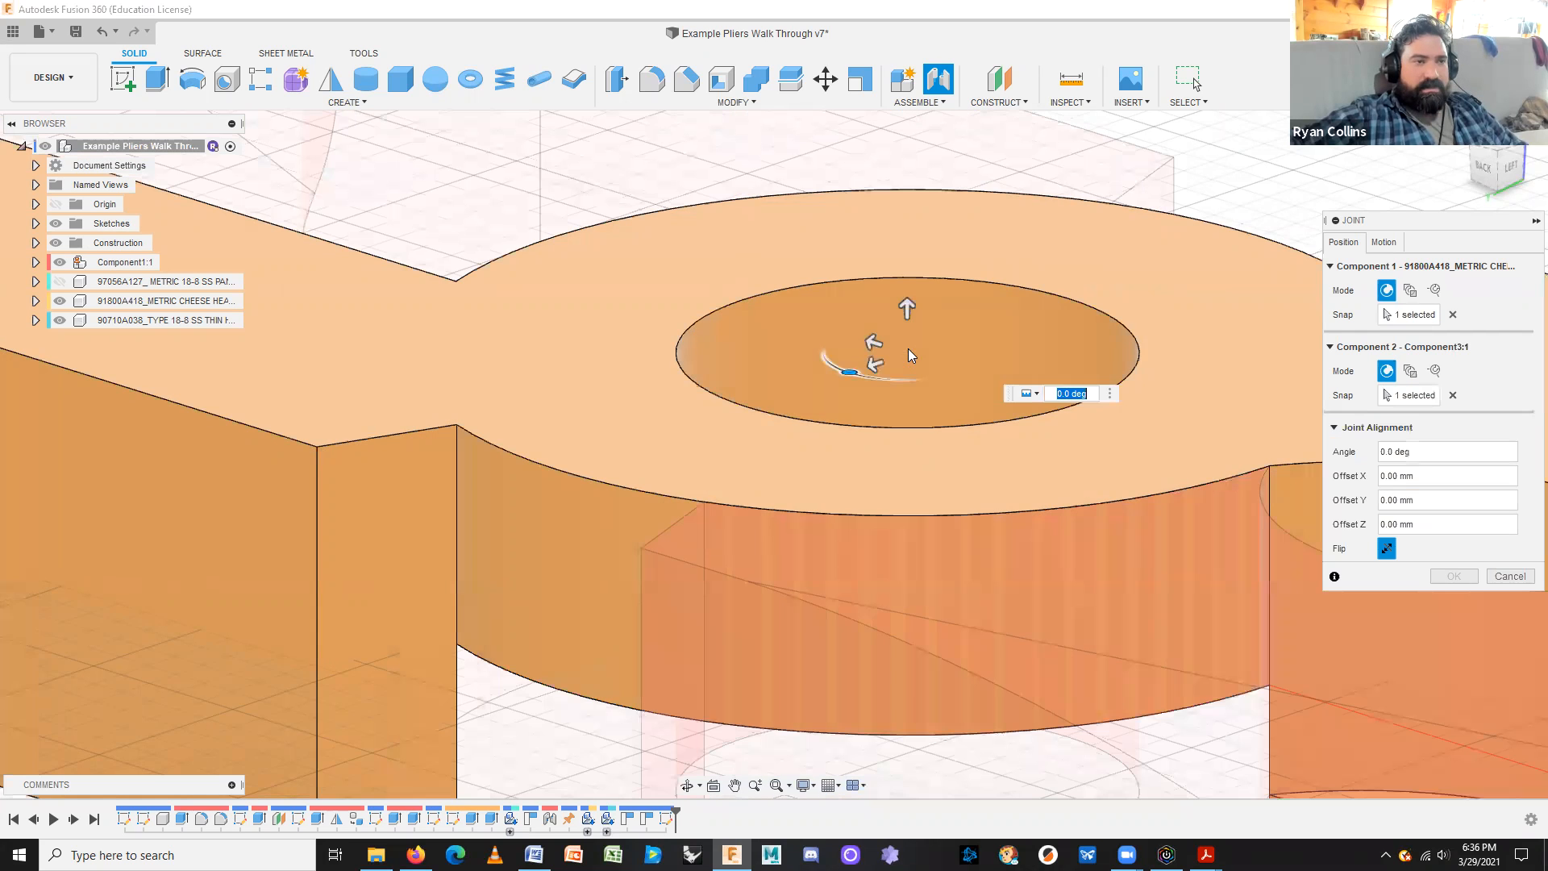
scroll(921, 485, "down", 5)
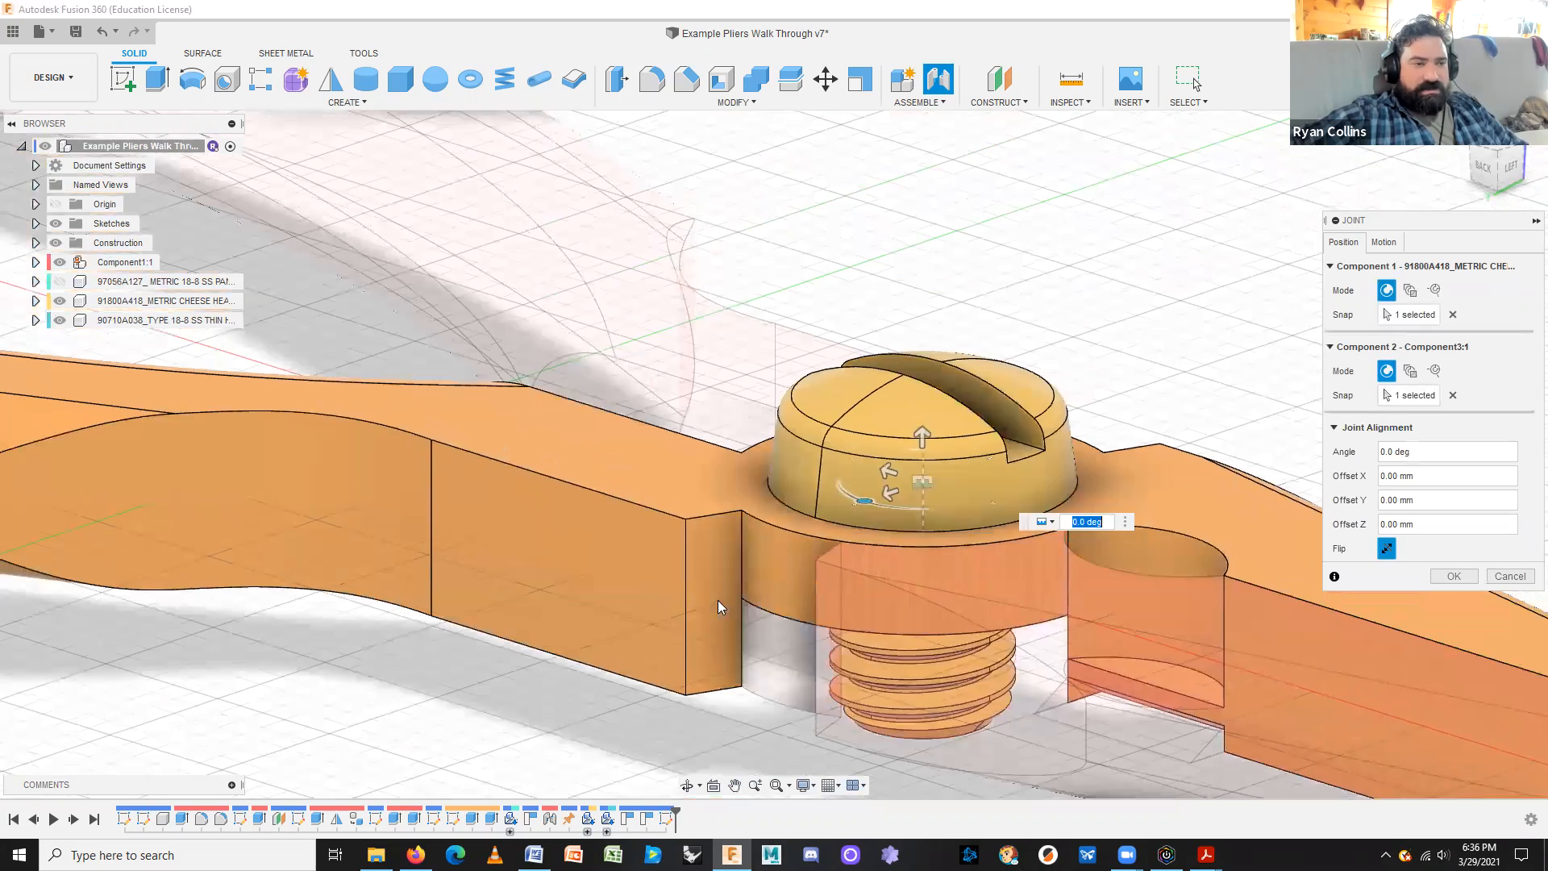
middle_click_drag(718, 600, 846, 634, "shift")
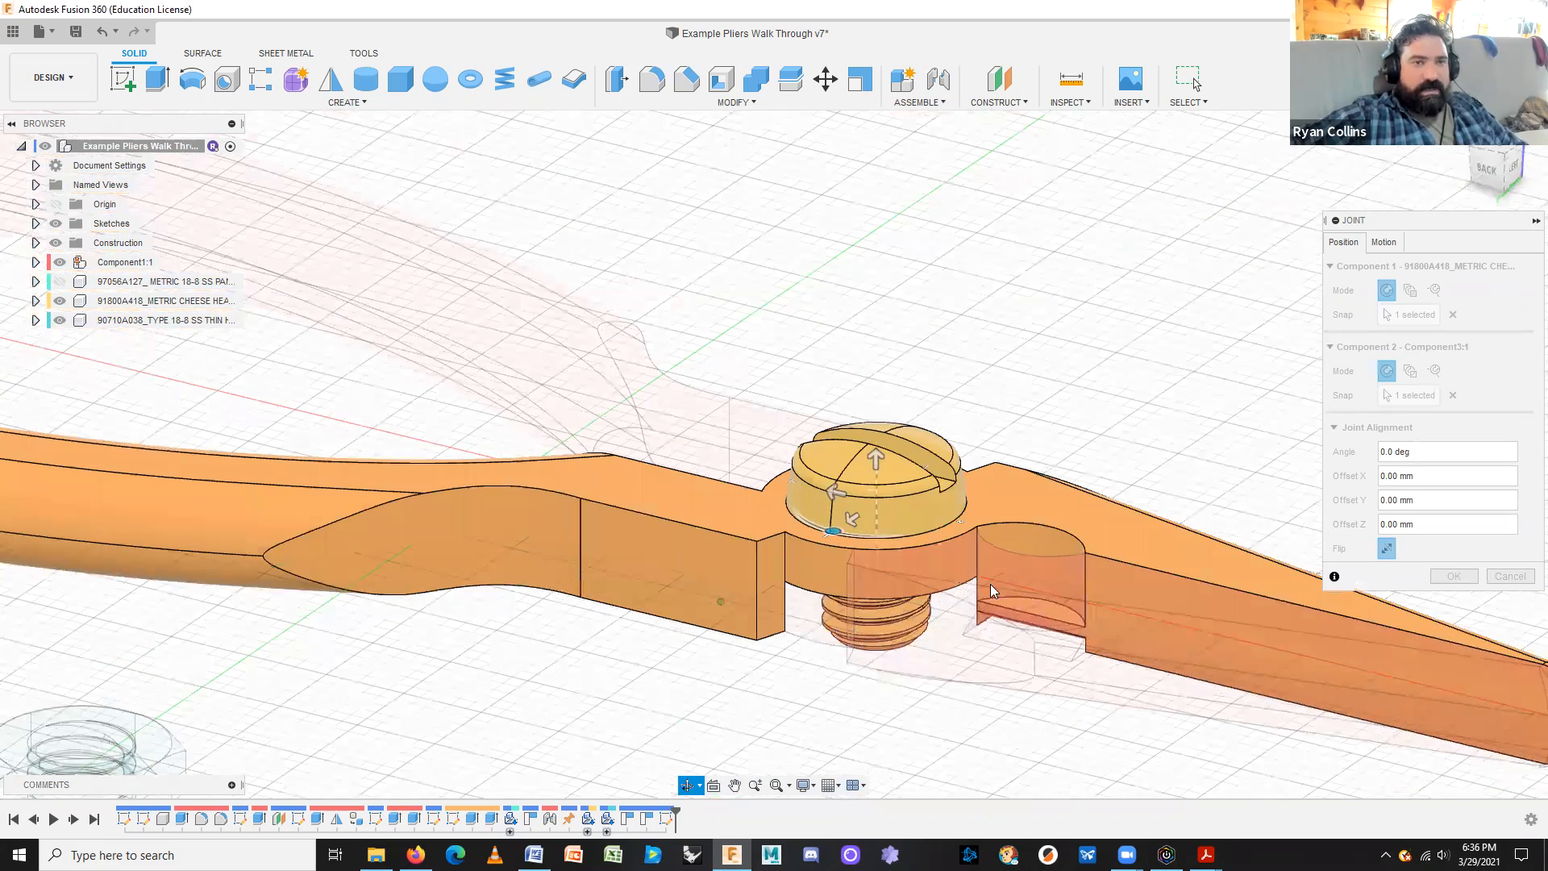
Step: Preview the rigid motion of the joint between screw and orange half with an animation, and accept the joint
left_click(1393, 245)
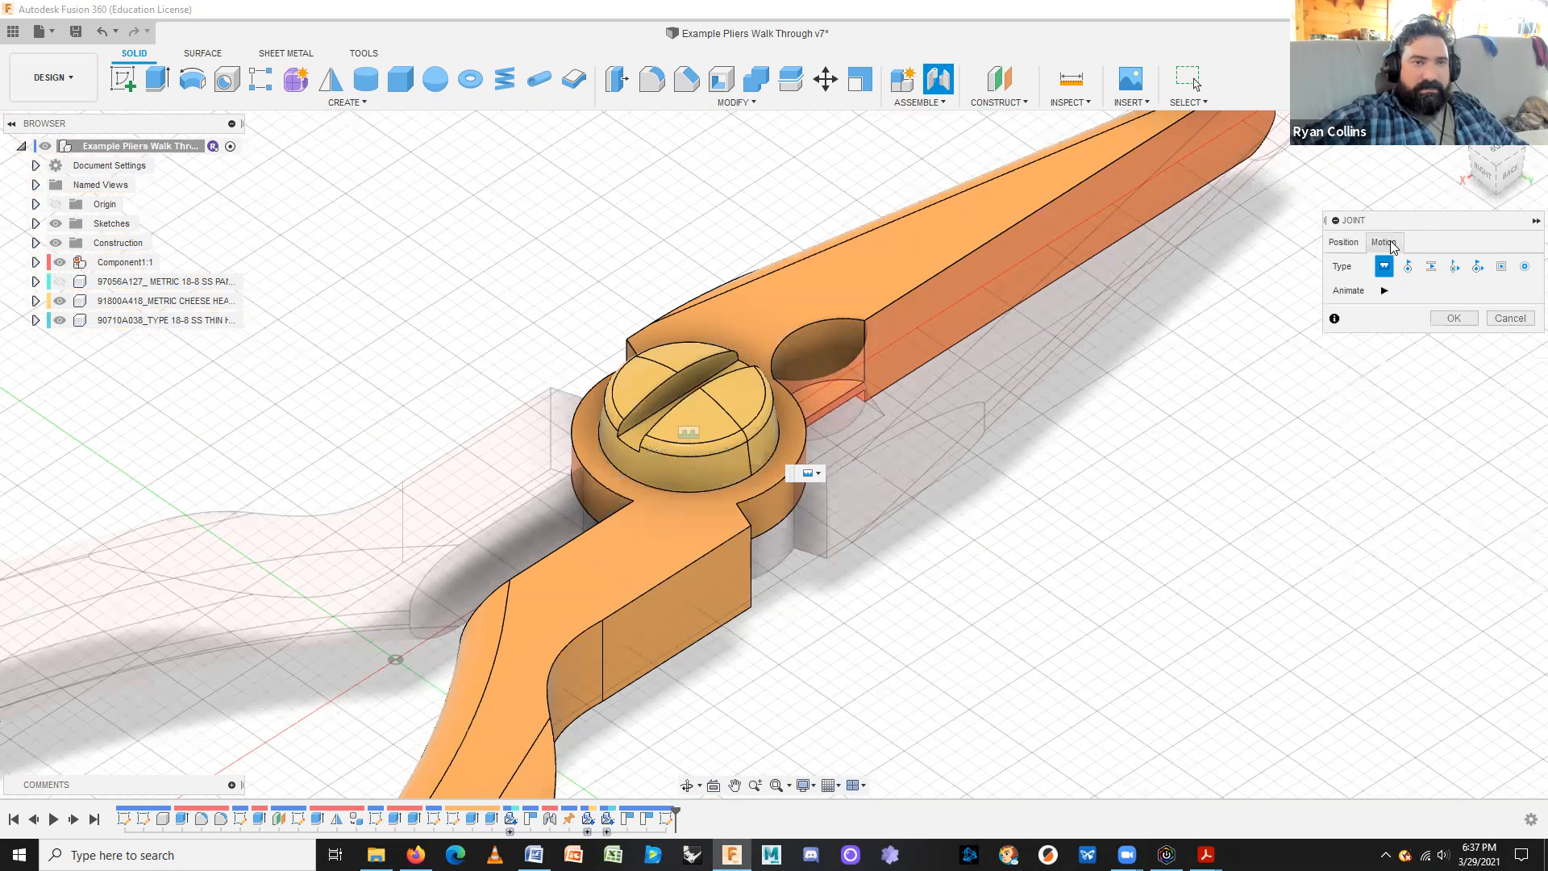
left_click(1385, 290)
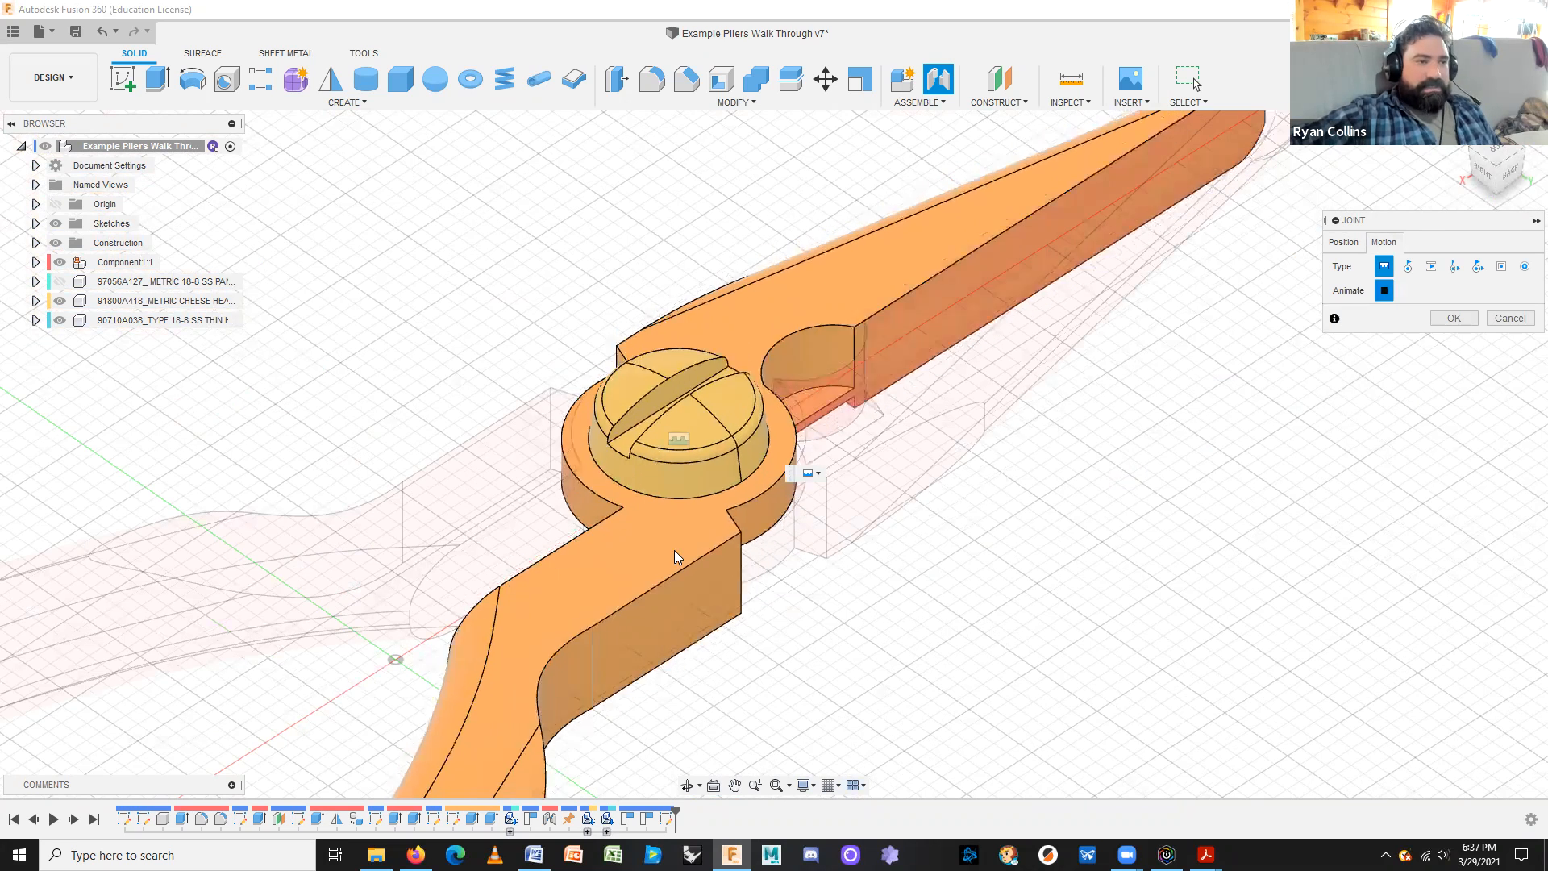
left_click(1386, 292)
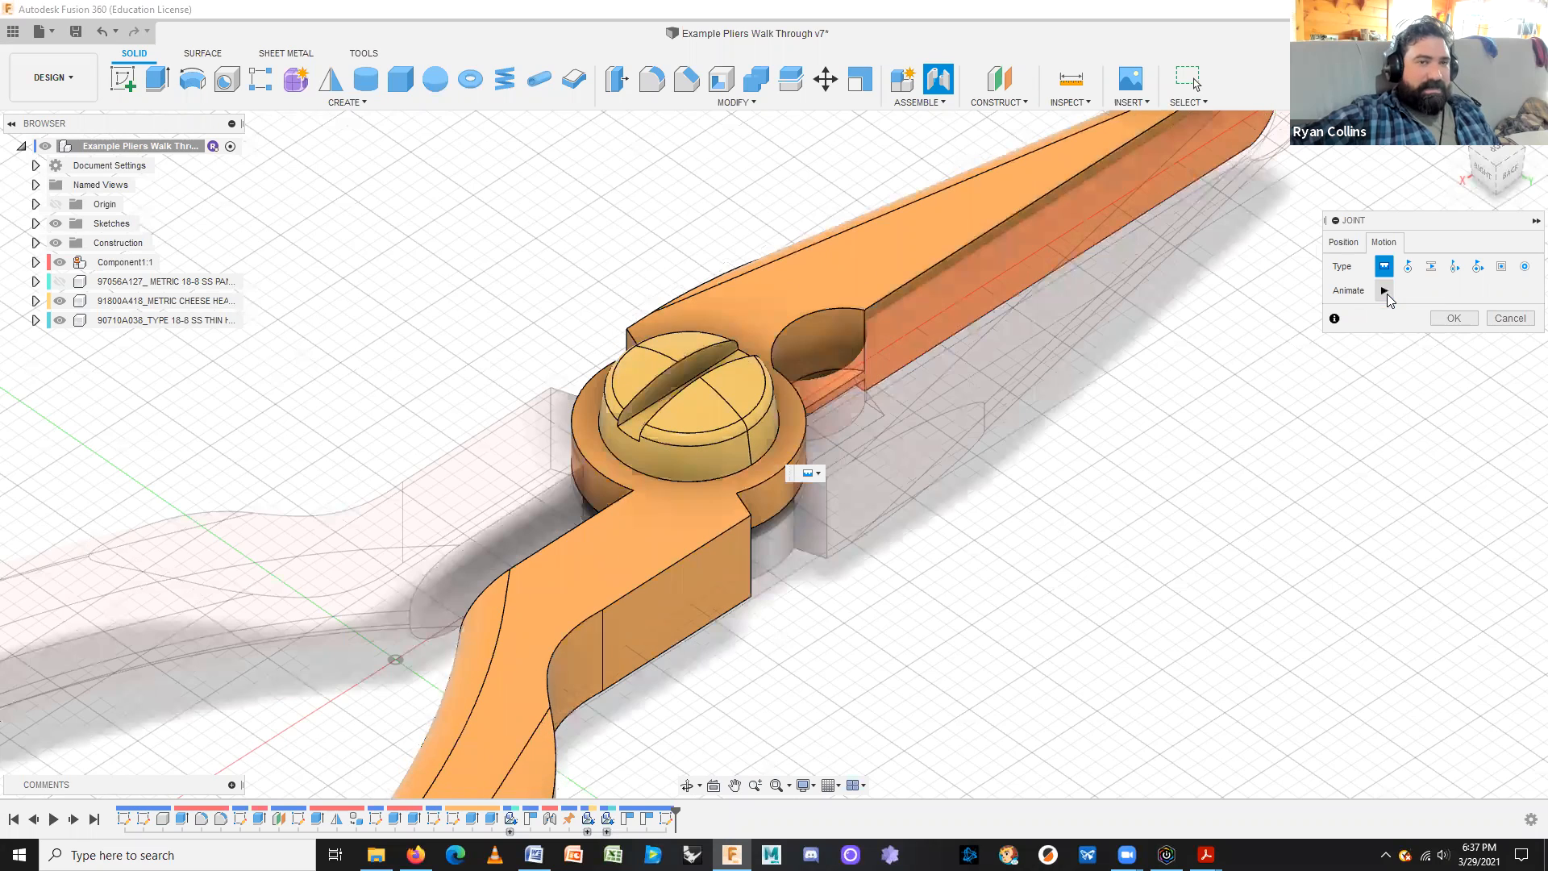
scroll(1282, 484, "down", 2)
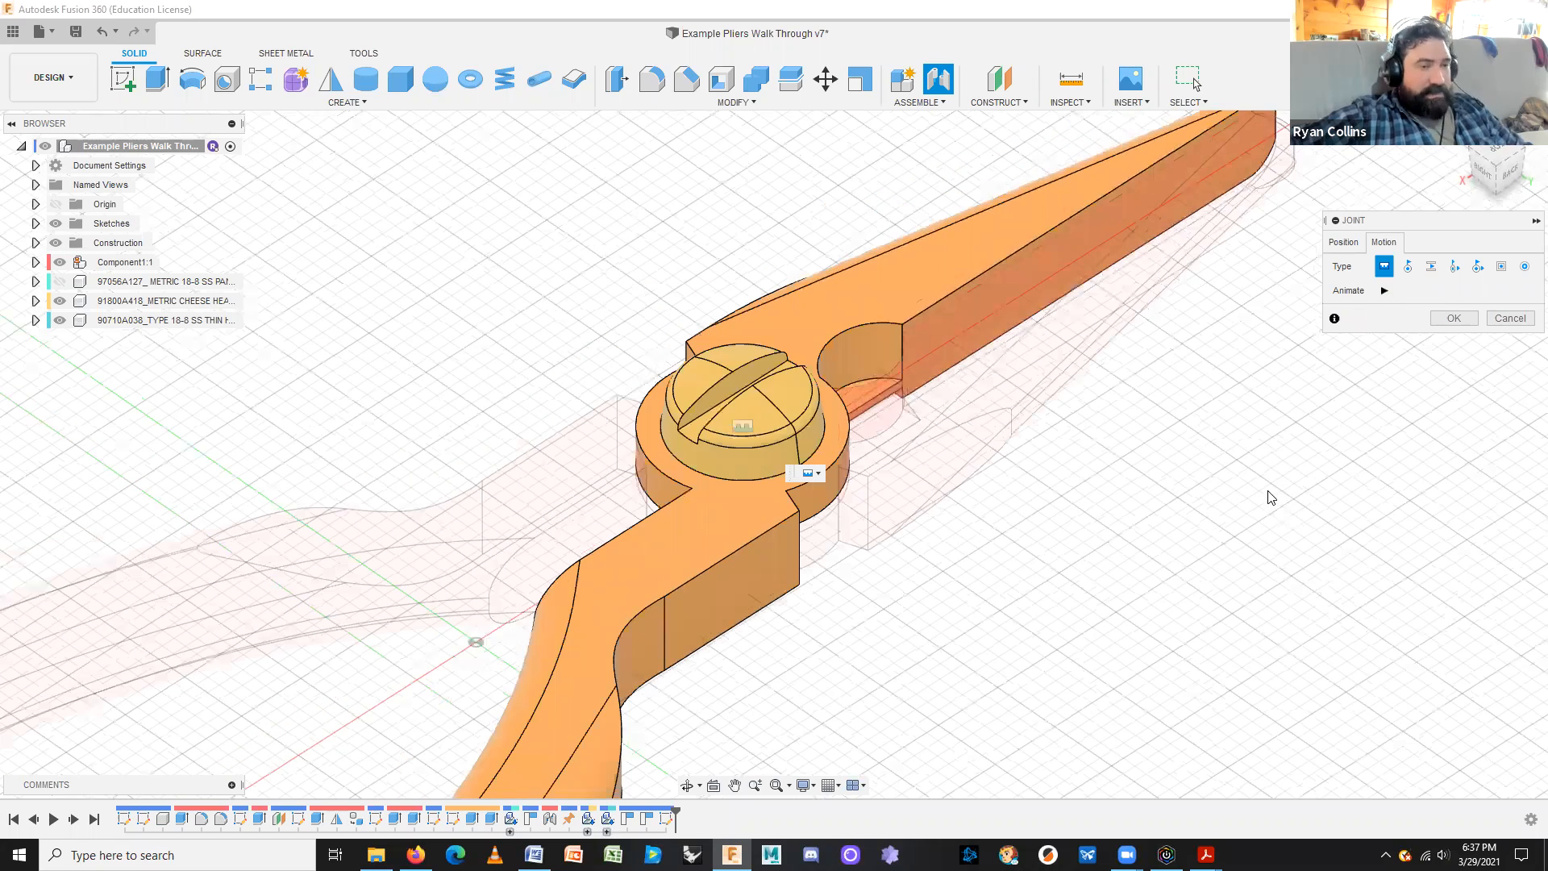
scroll(1275, 496, "down", 2)
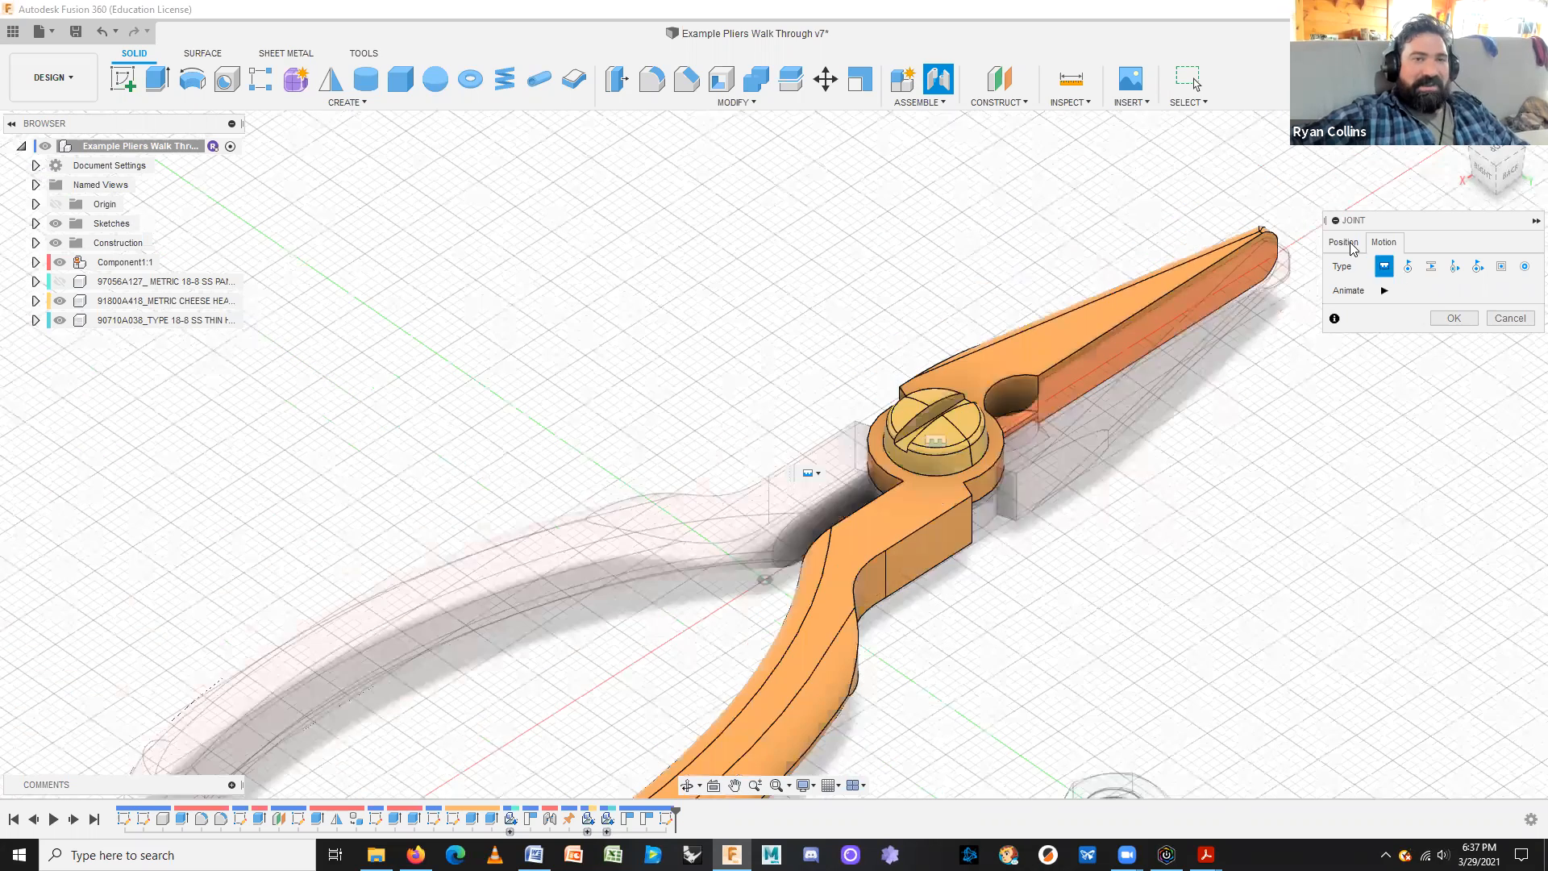
left_click(1344, 242)
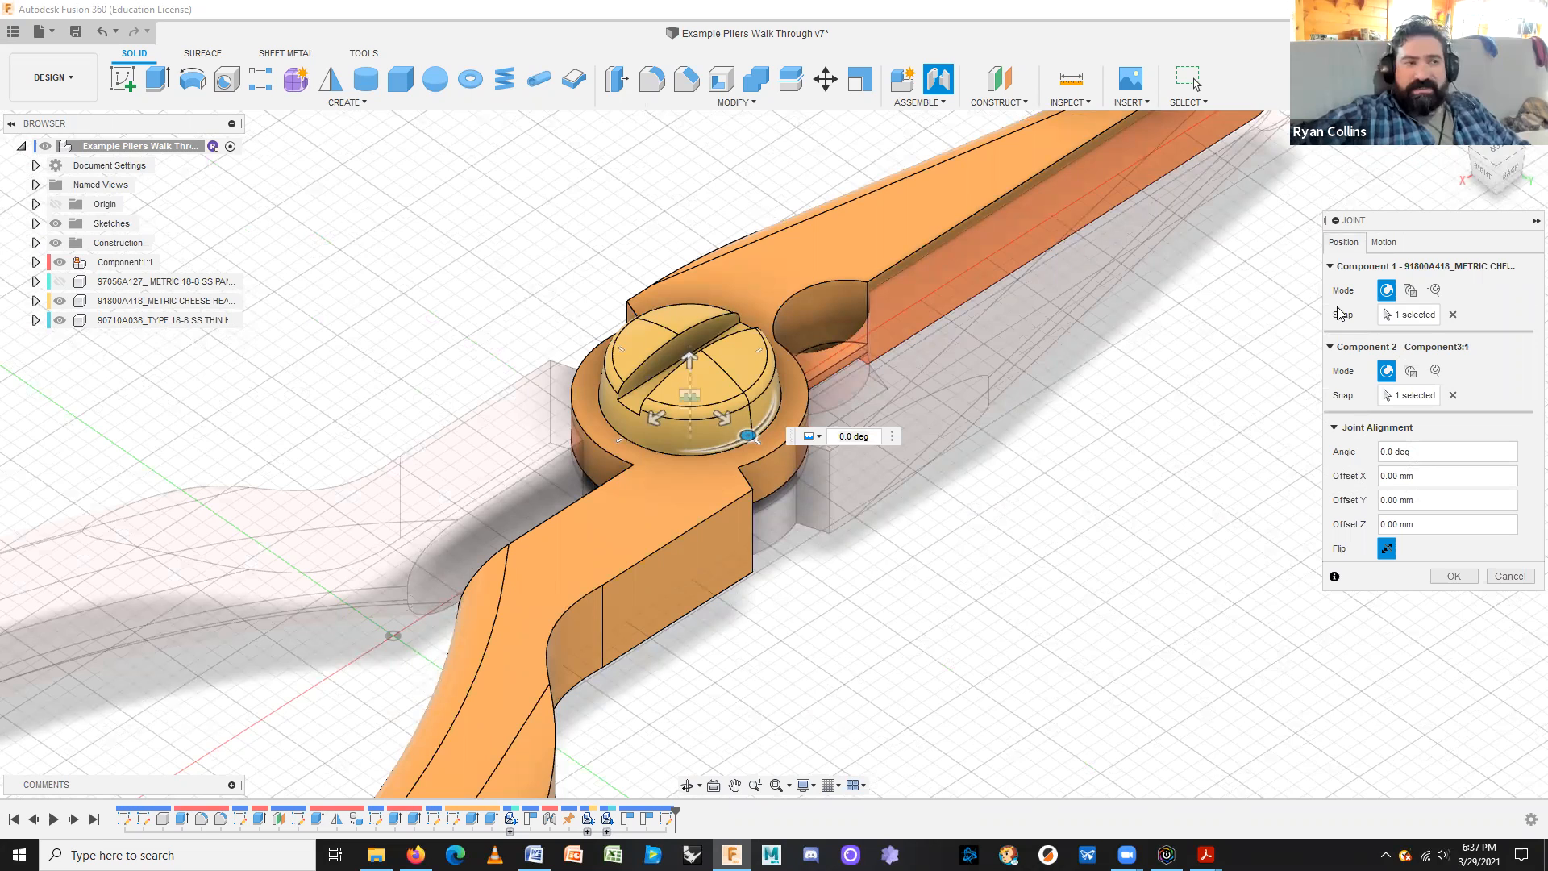
left_click(1454, 576)
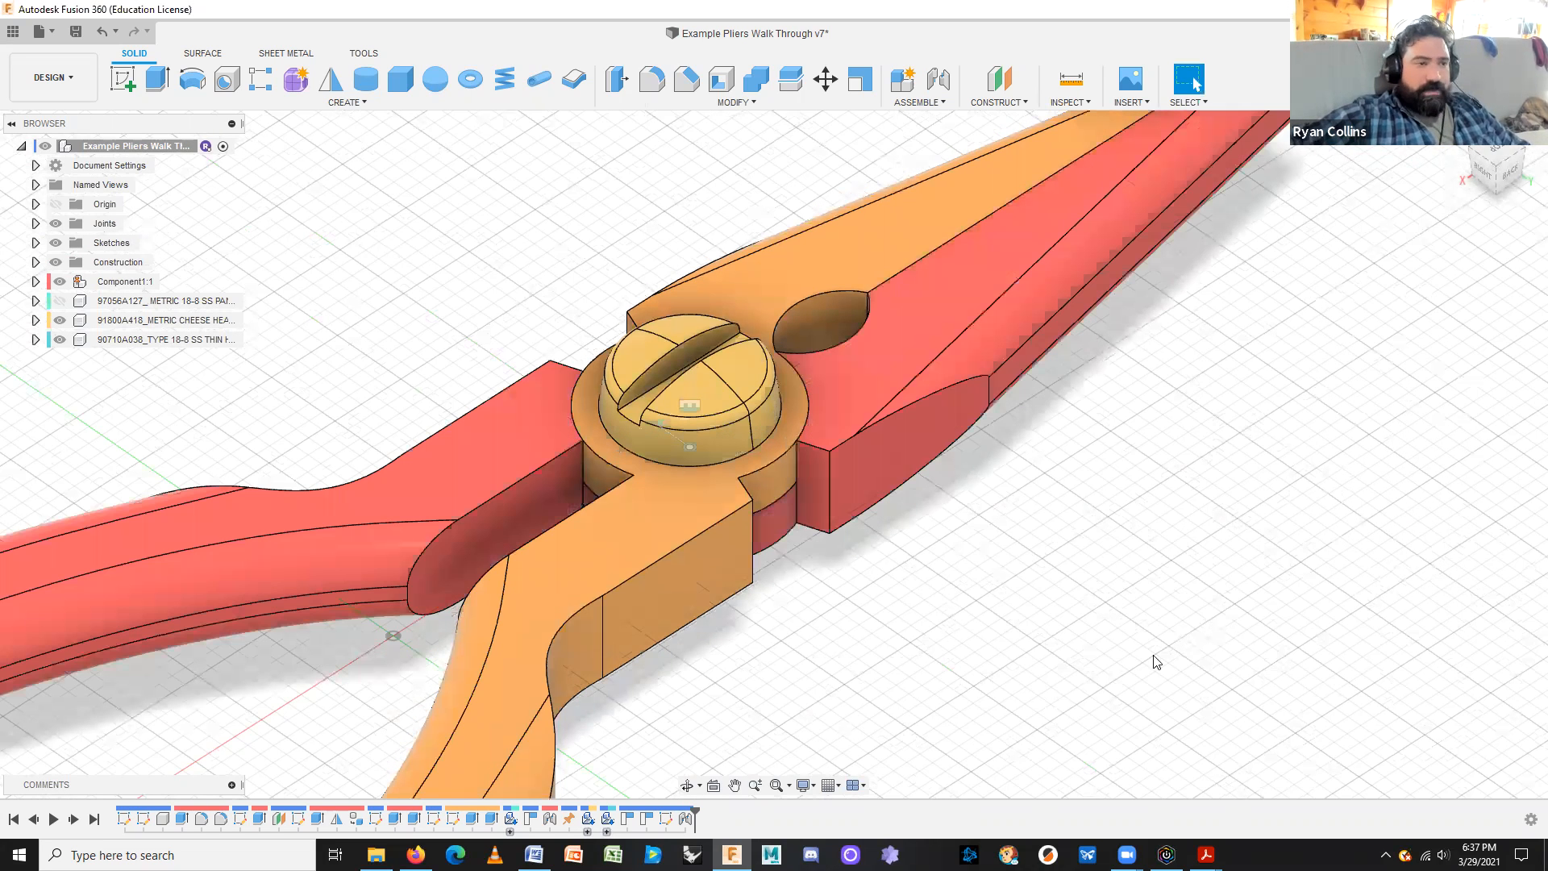
Step: Hide the cheese-head screw so the pivot hole on the underside of the pliers is exposed
scroll(1196, 543, "down", 2)
scroll(1199, 553, "down", 2)
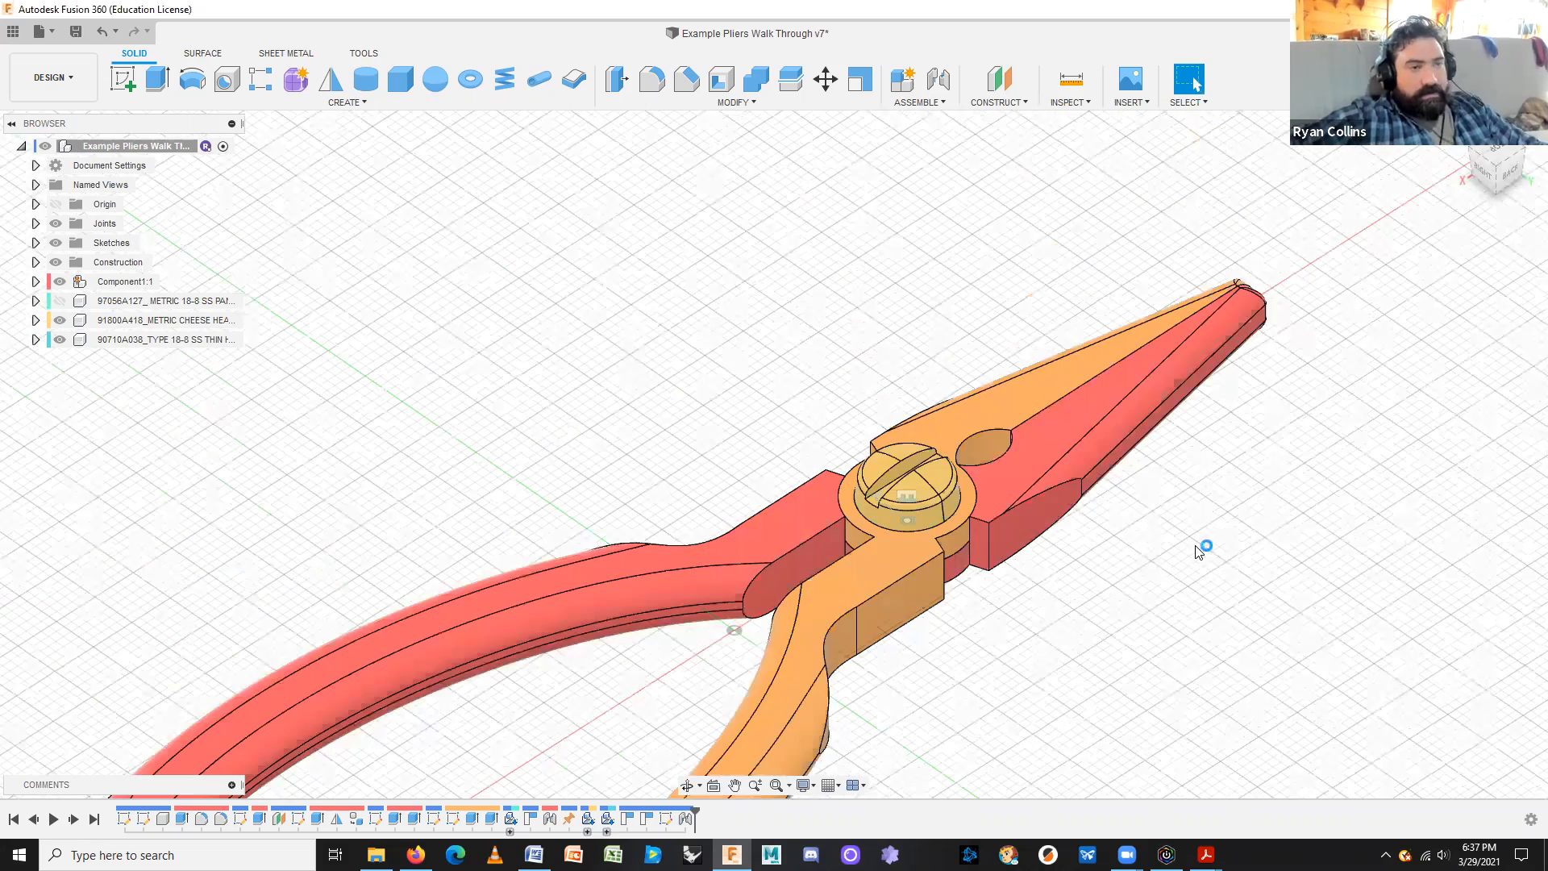
scroll(702, 520, "down", 2)
scroll(693, 512, "down", 3)
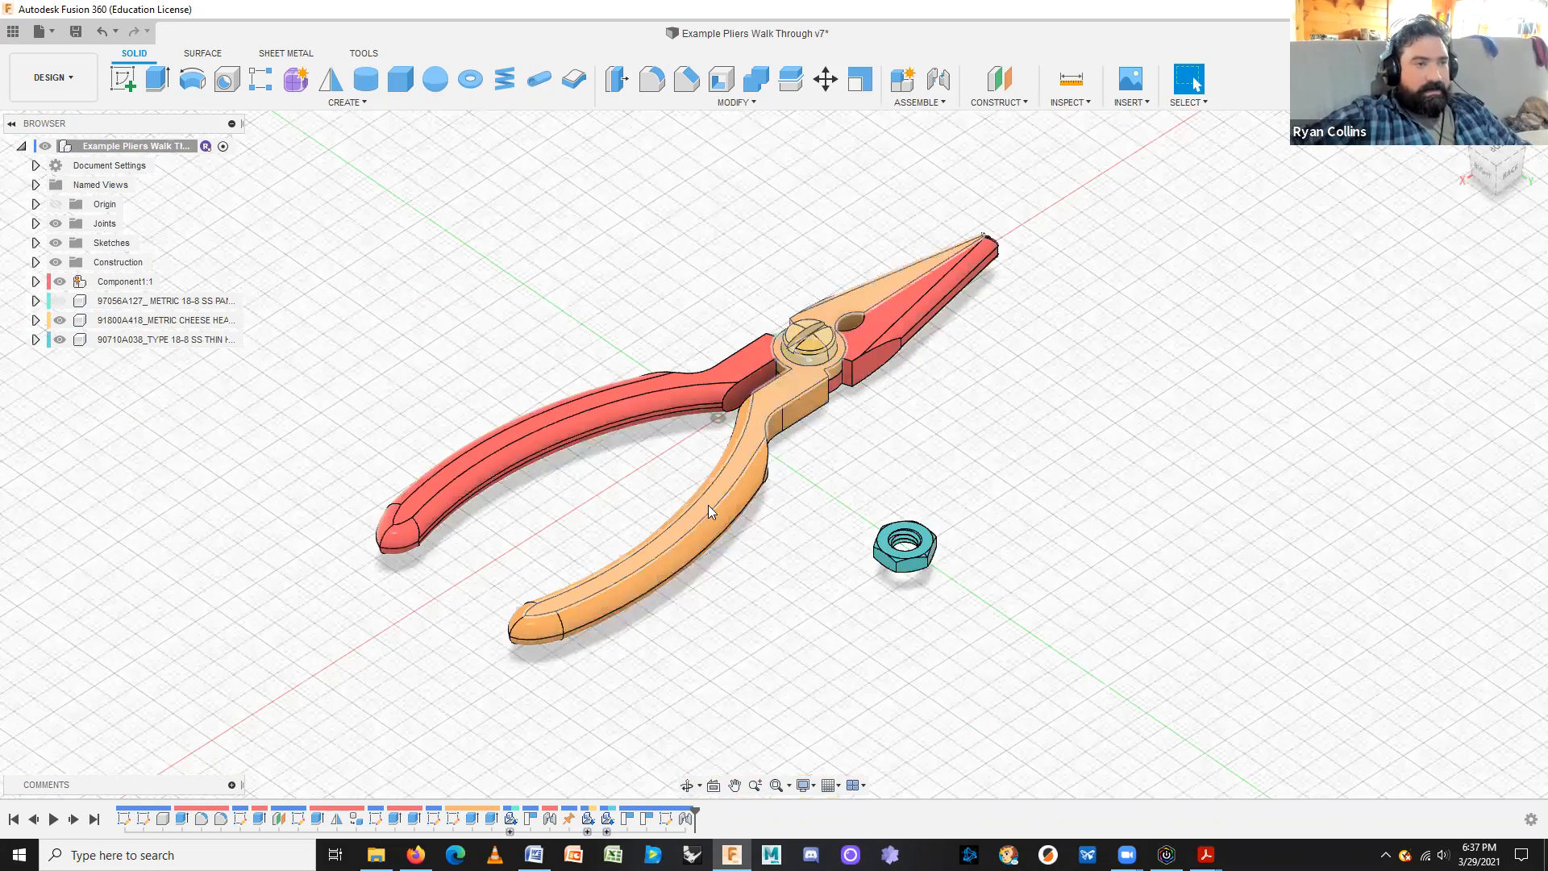
scroll(701, 514, "up", 1)
scroll(645, 584, "up", 3)
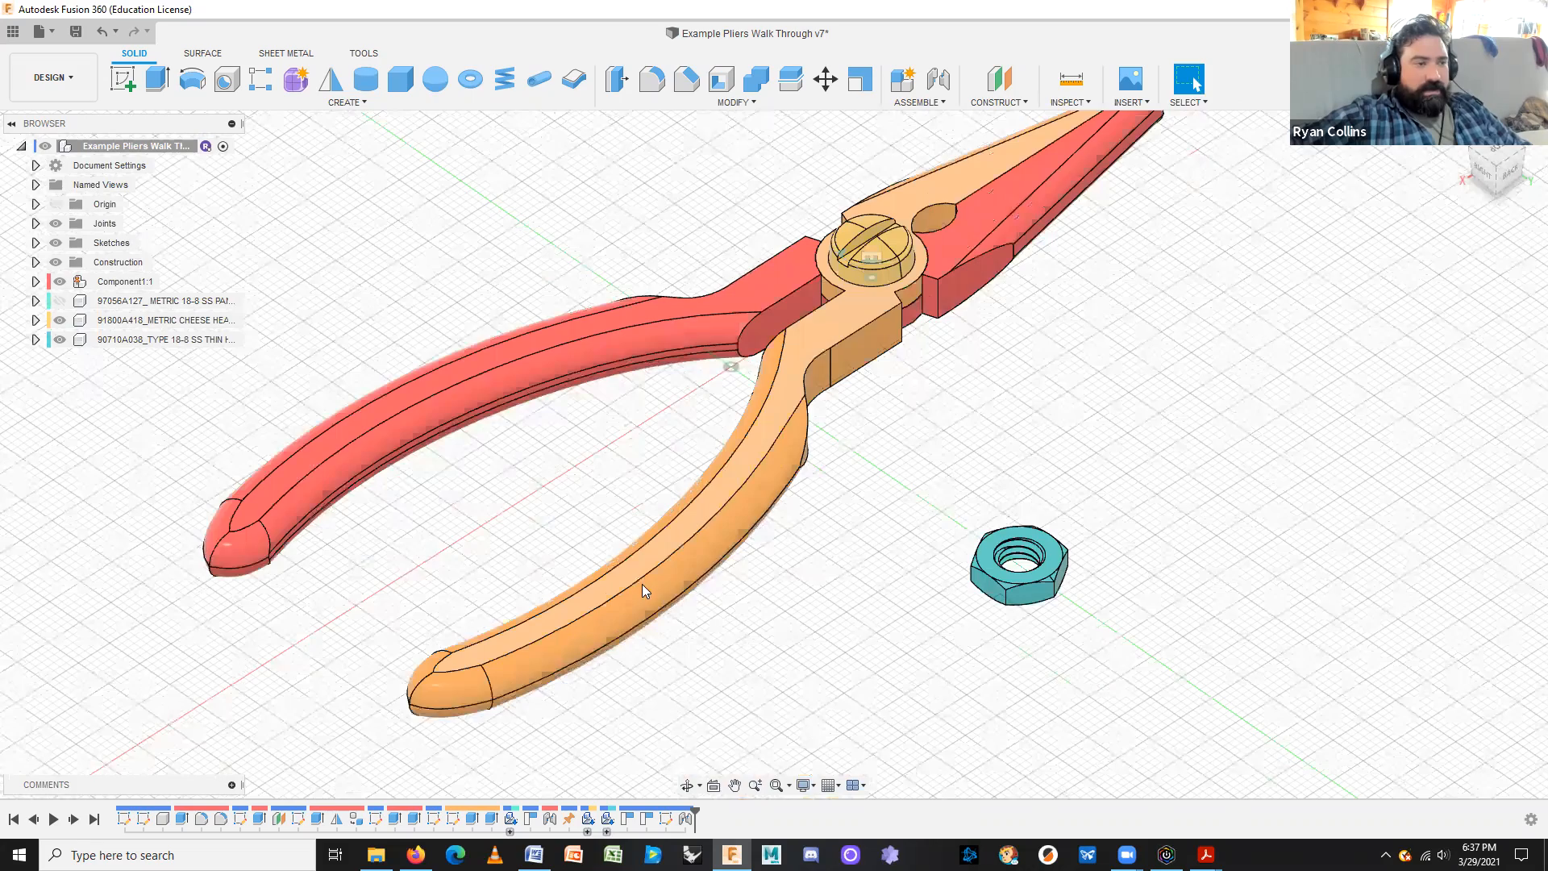
scroll(645, 585, "up", 2)
mouse_move(964, 595)
middle_mouse_down("shift")
mouse_move(753, 609)
mouse_move(954, 611)
middle_mouse_up("shift")
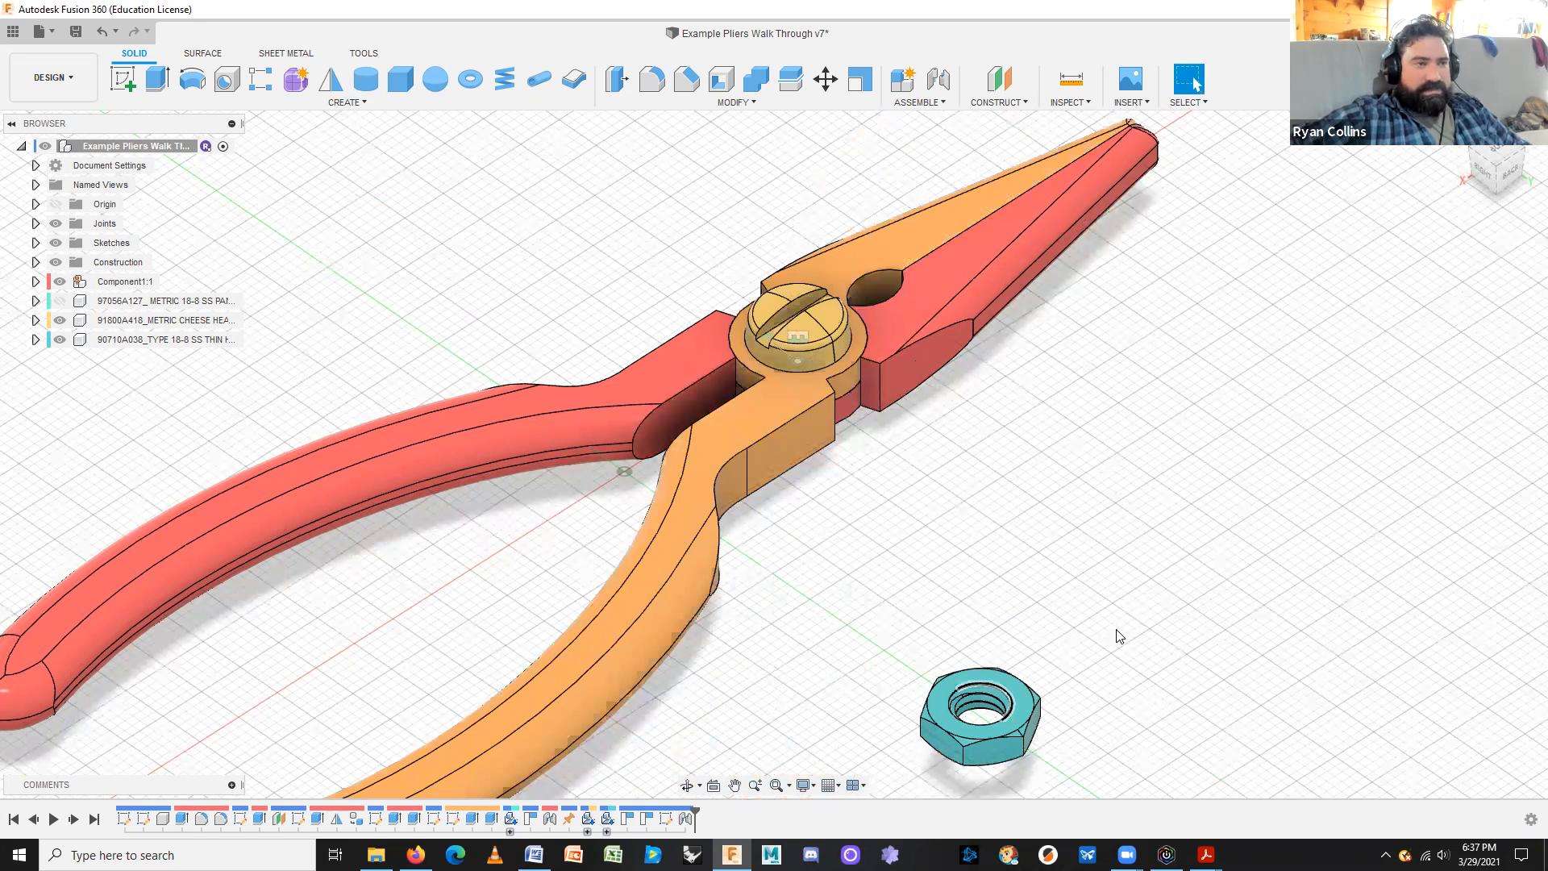
middle_click_drag(1117, 628, 860, 563, "shift")
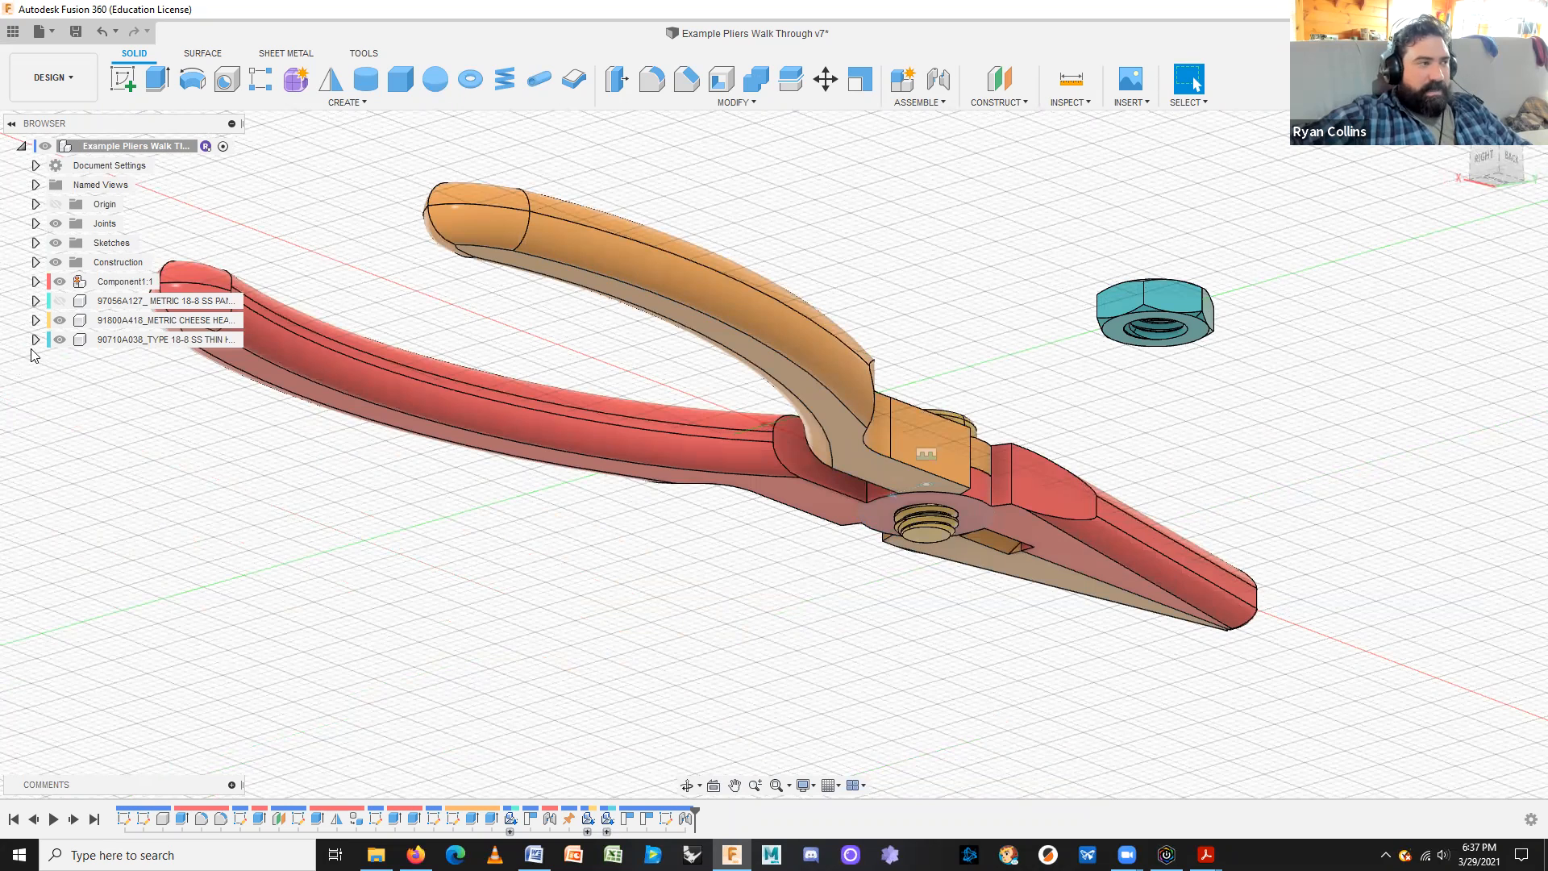
left_click(60, 320)
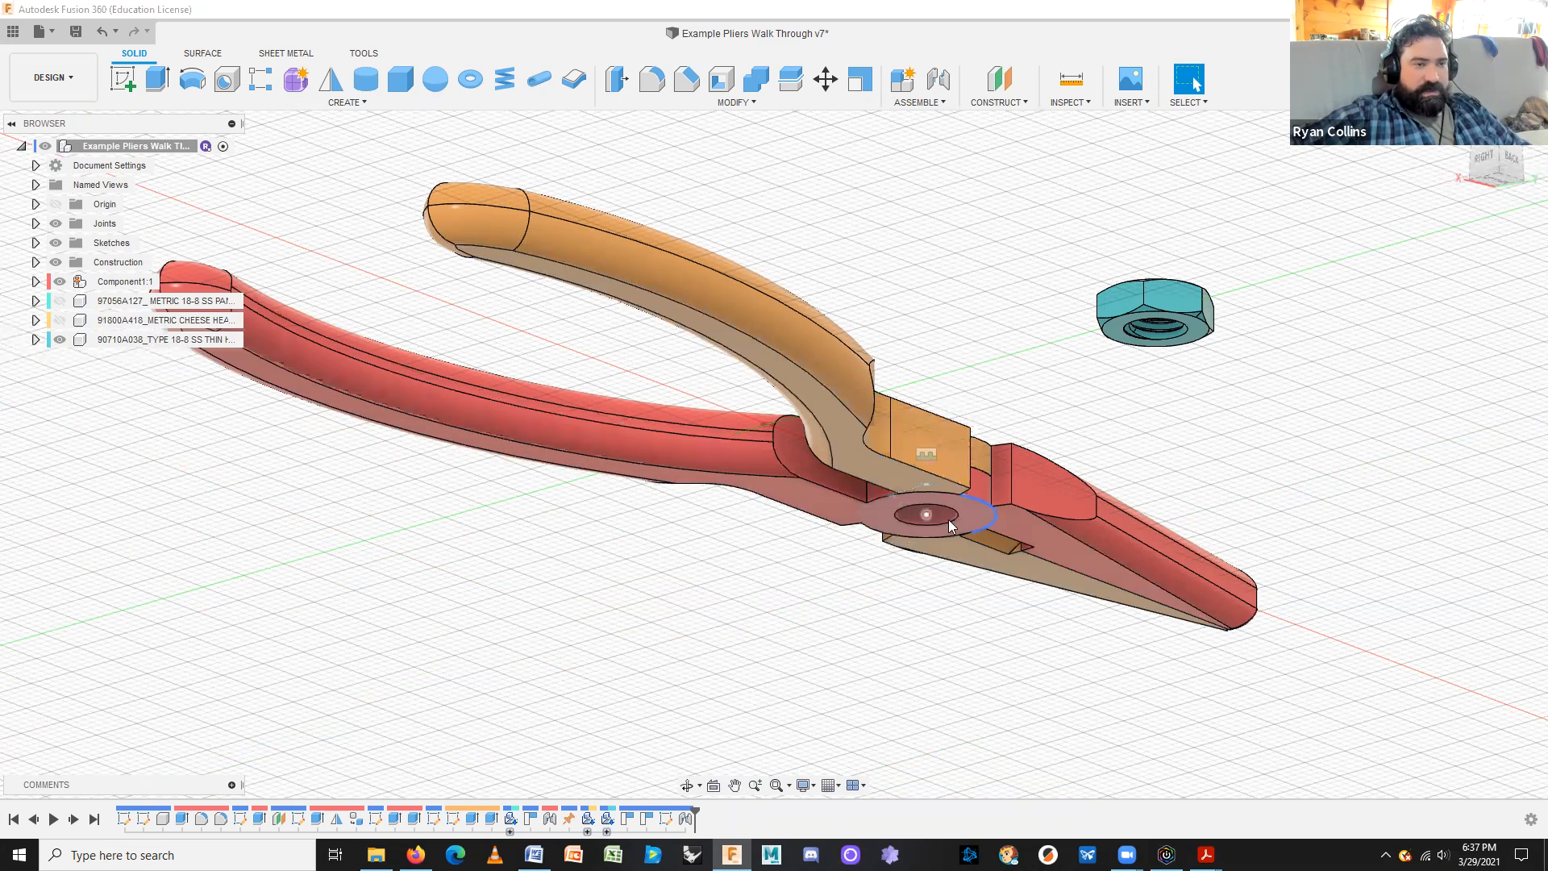
Step: Start a joint and place its first origin at the centre of the thin hex nut's upper face
key("j")
middle_click_drag(1127, 218, 1123, 523, "shift")
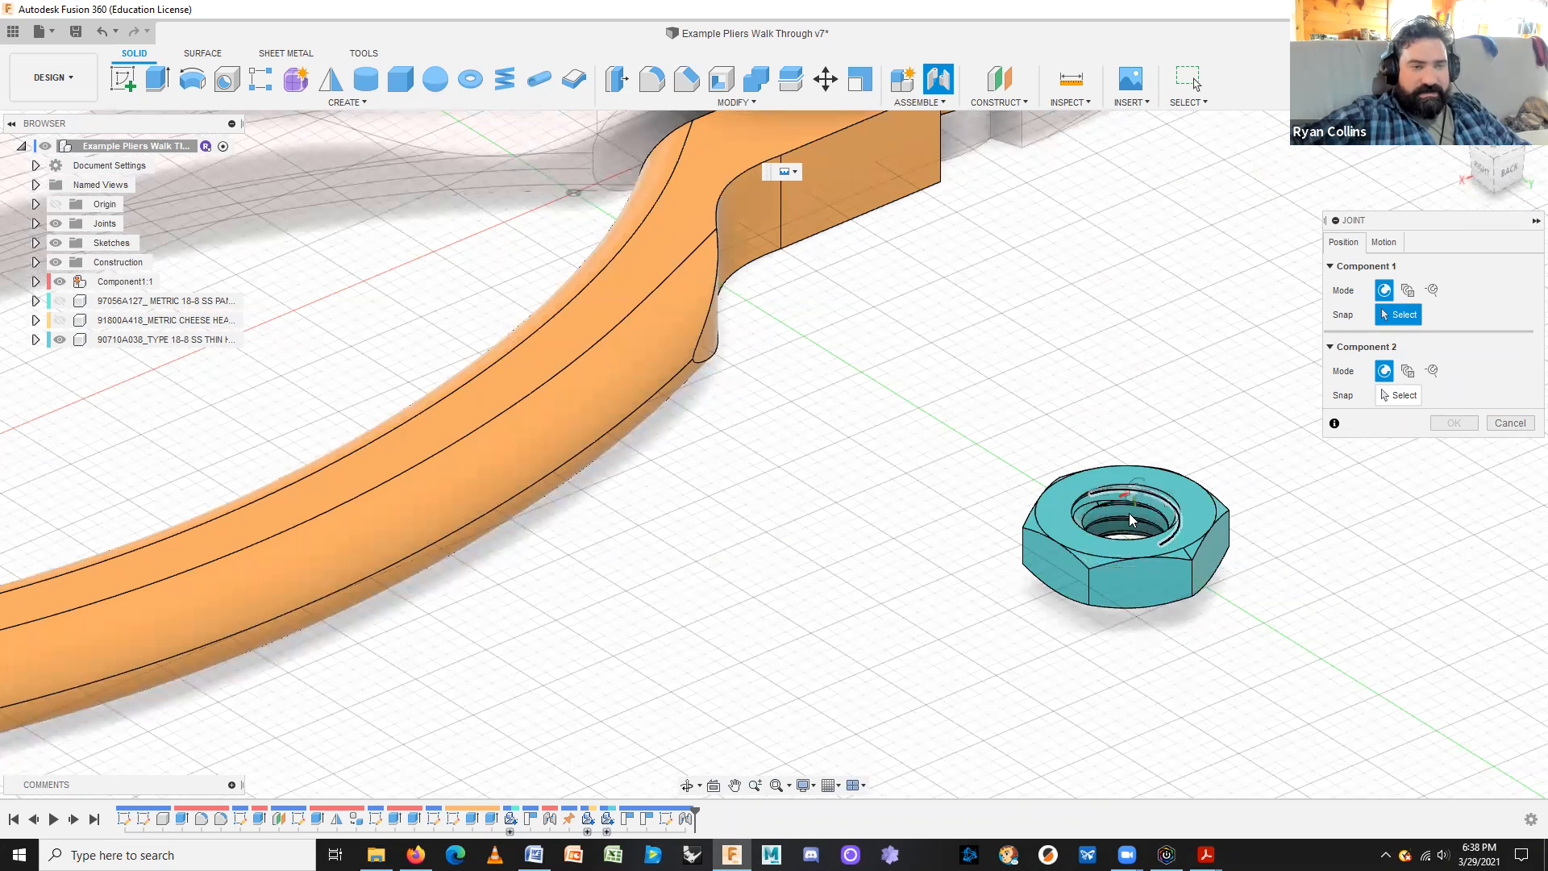
scroll(1193, 517, "up", 4)
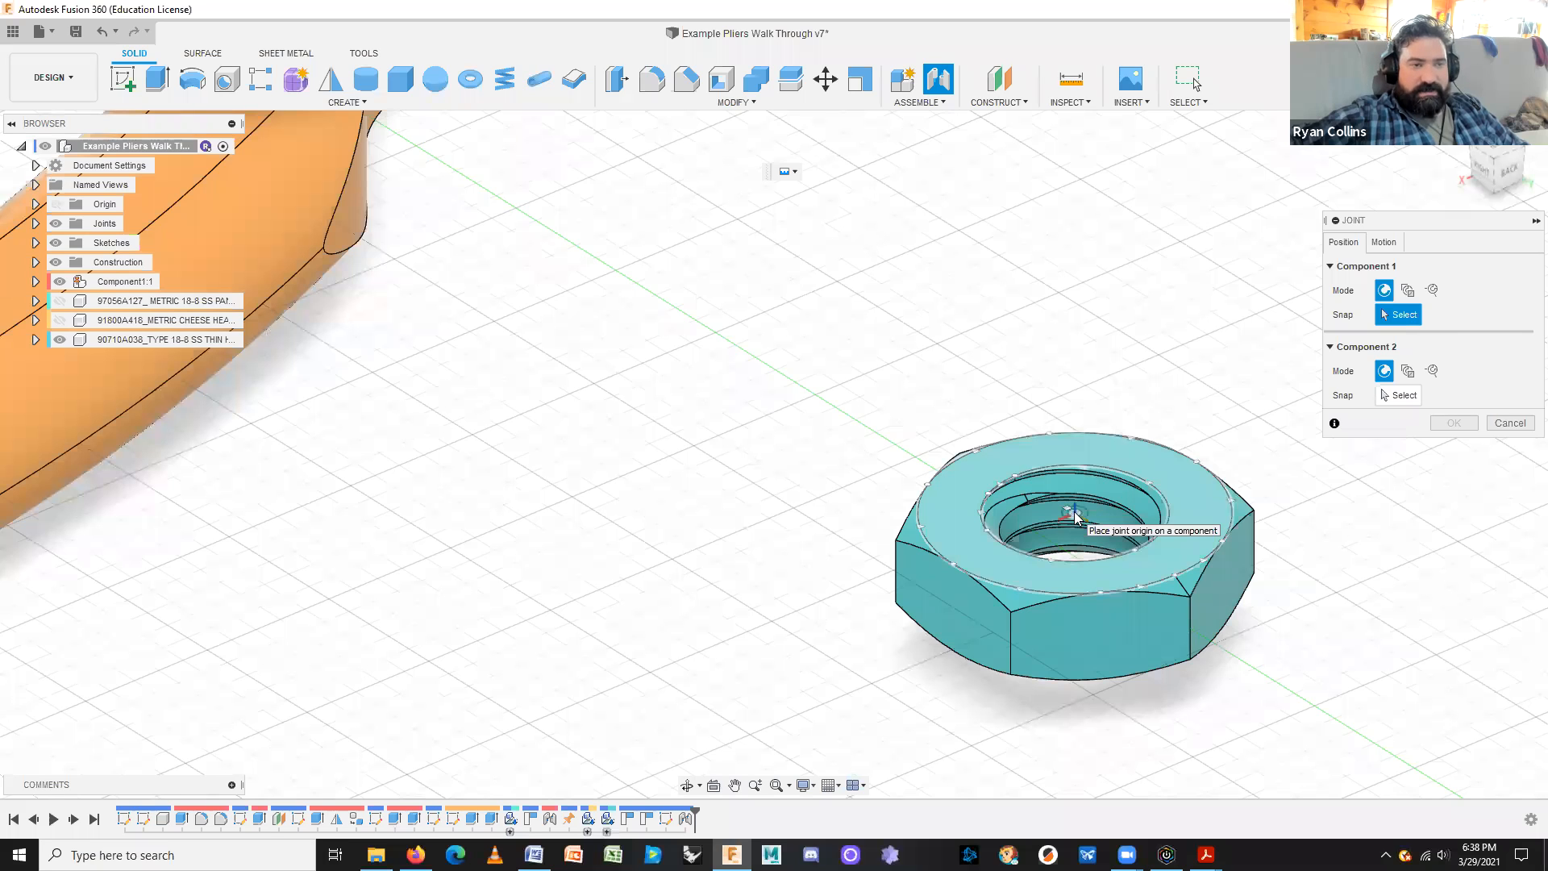
left_click(1075, 517)
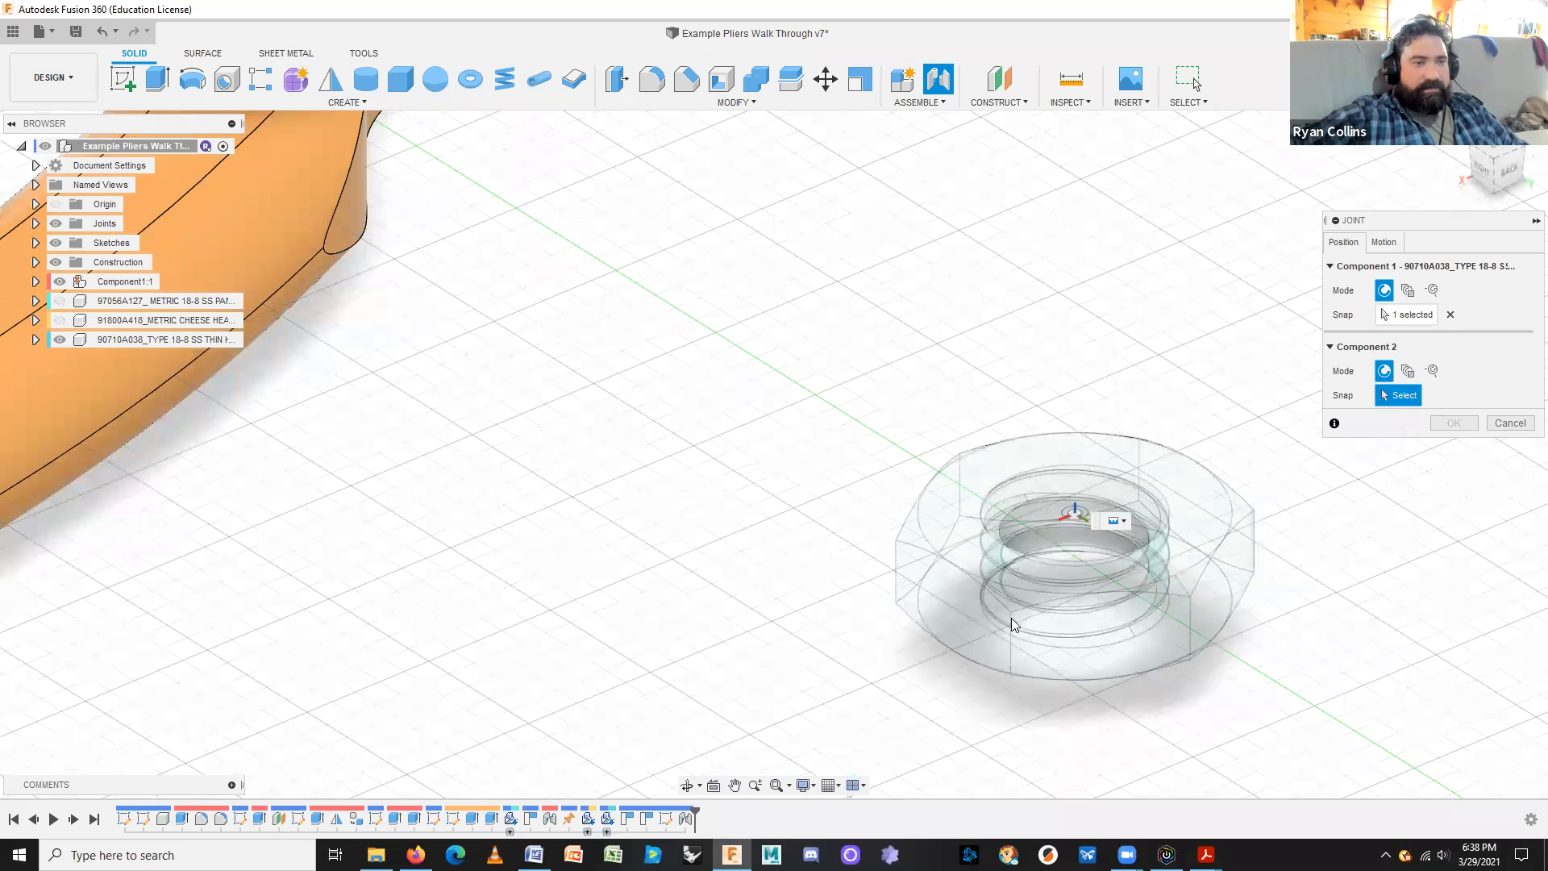
Step: Place the joint's second origin at the centre of the pivot hole's lower edge on the red pliers half
scroll(694, 471, "down", 5)
middle_click_drag(852, 541, 896, 358, "shift")
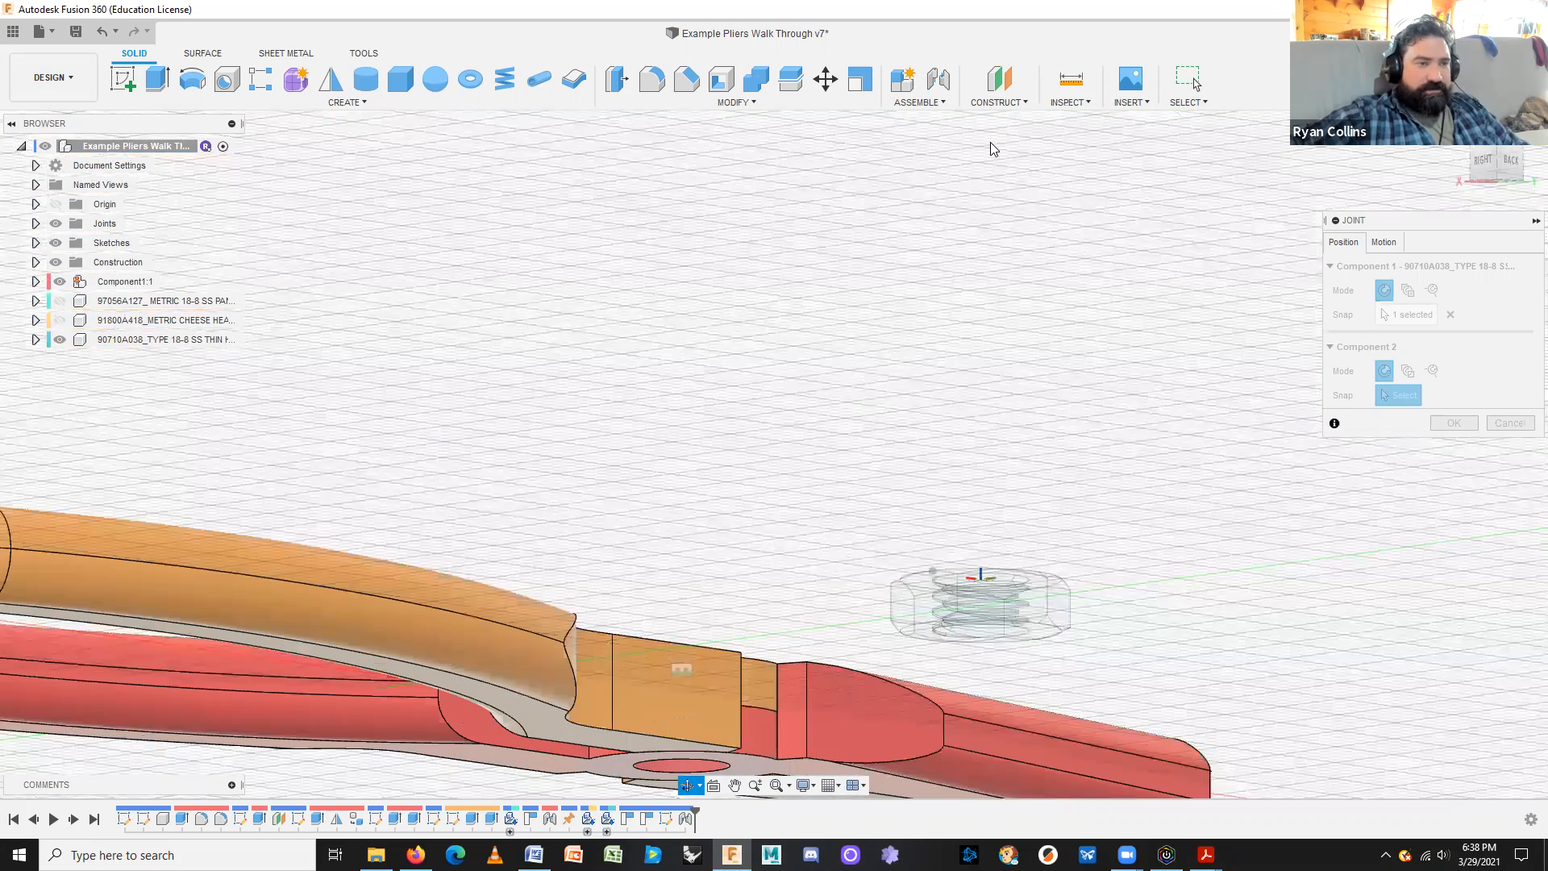
middle_click_drag(994, 149, 854, 640, "shift")
scroll(916, 529, "up", 8)
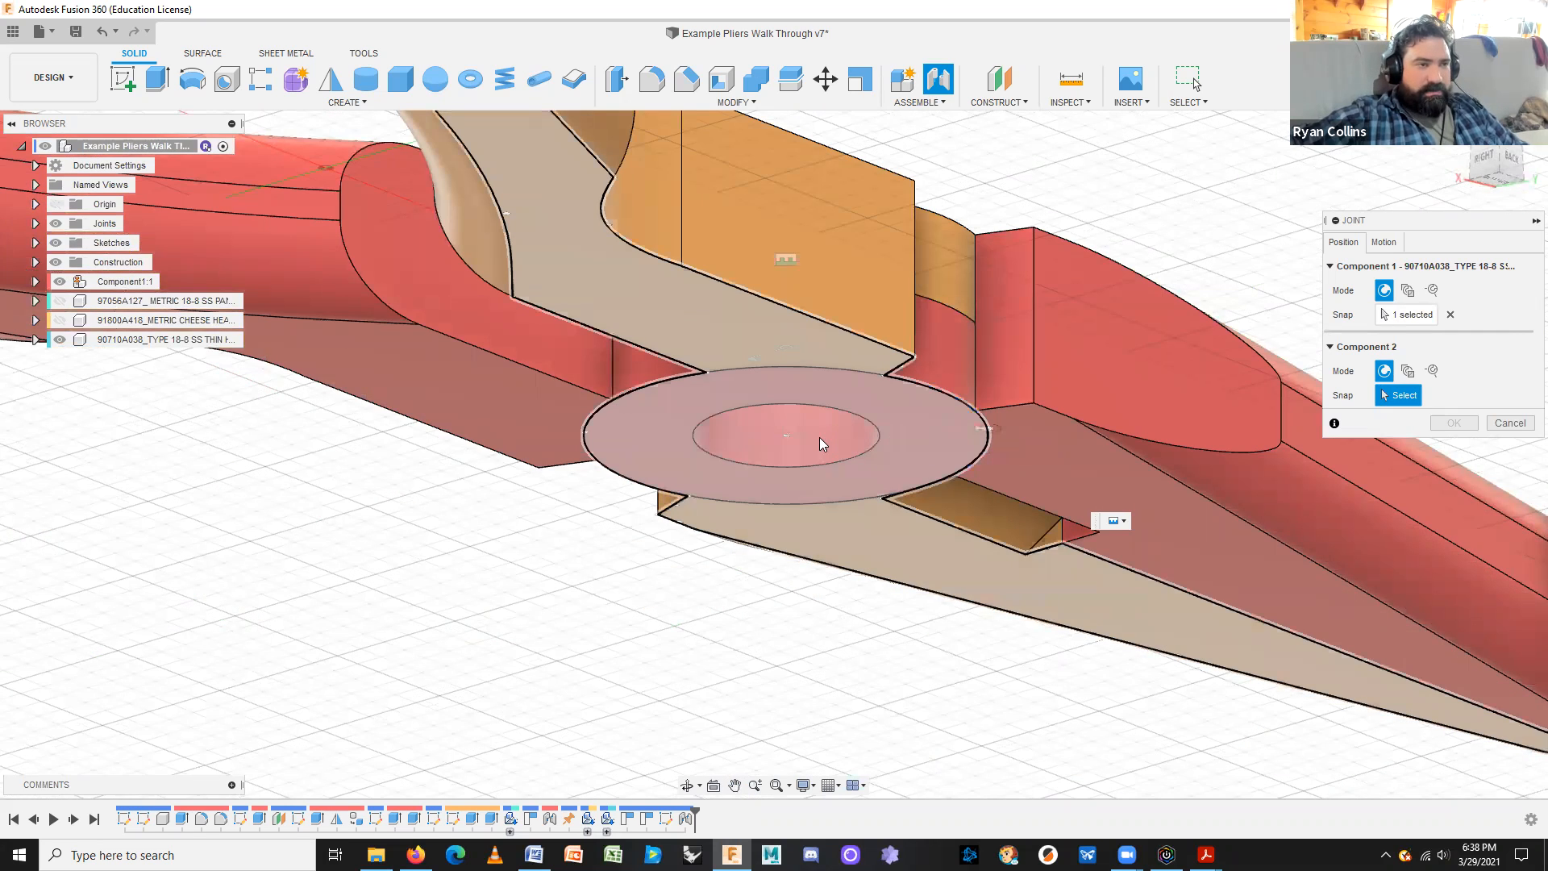
left_click(786, 445)
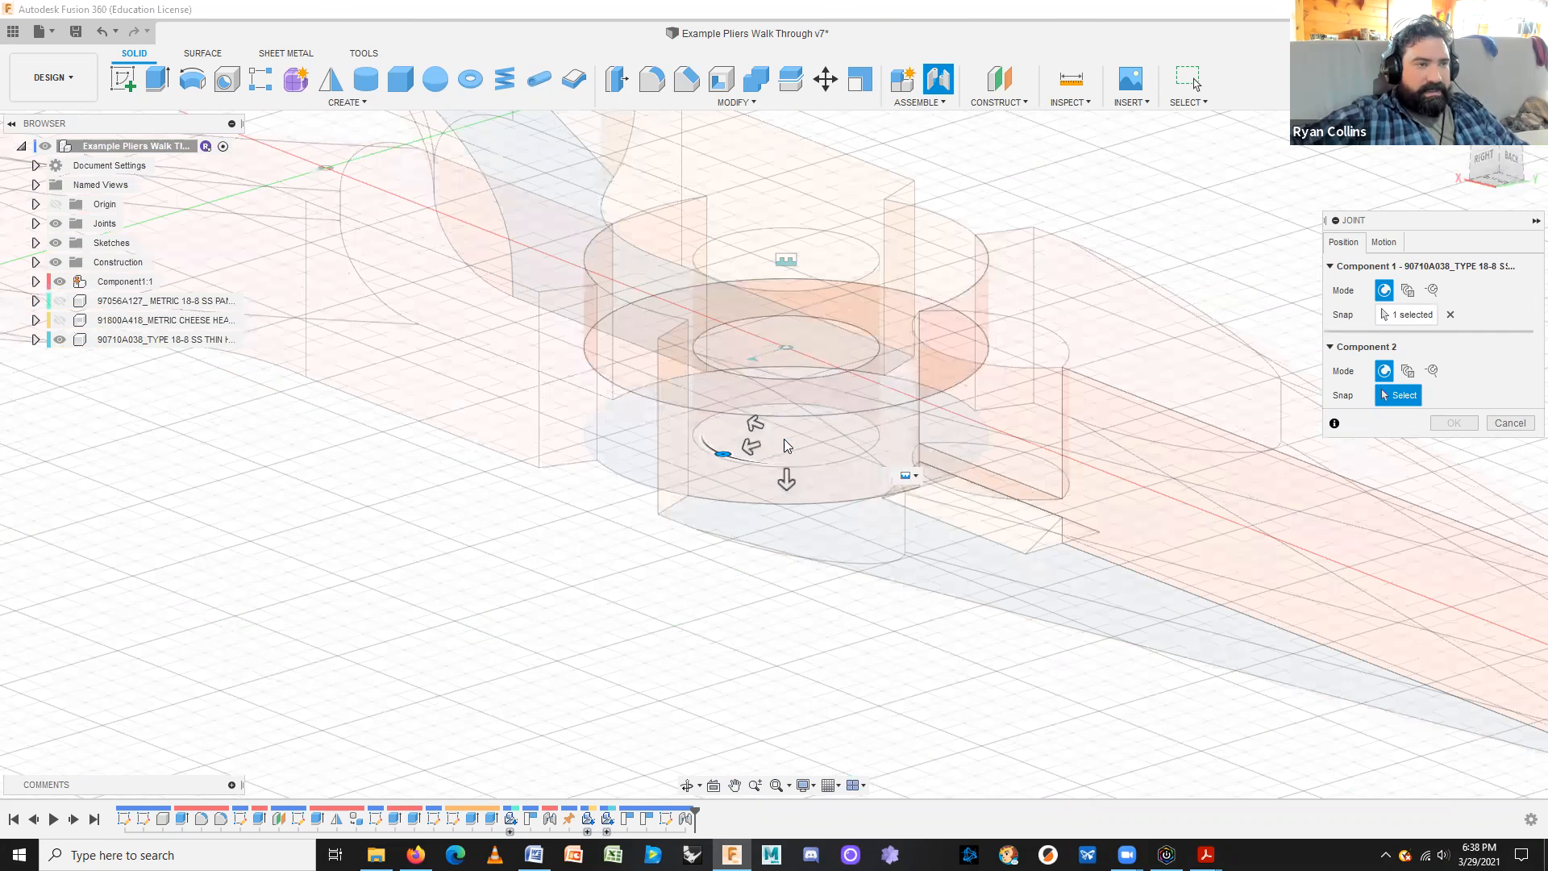
Step: Preview the rigid motion of the joint between nut and red half with an animation, and accept the joint
scroll(893, 651, "down", 4)
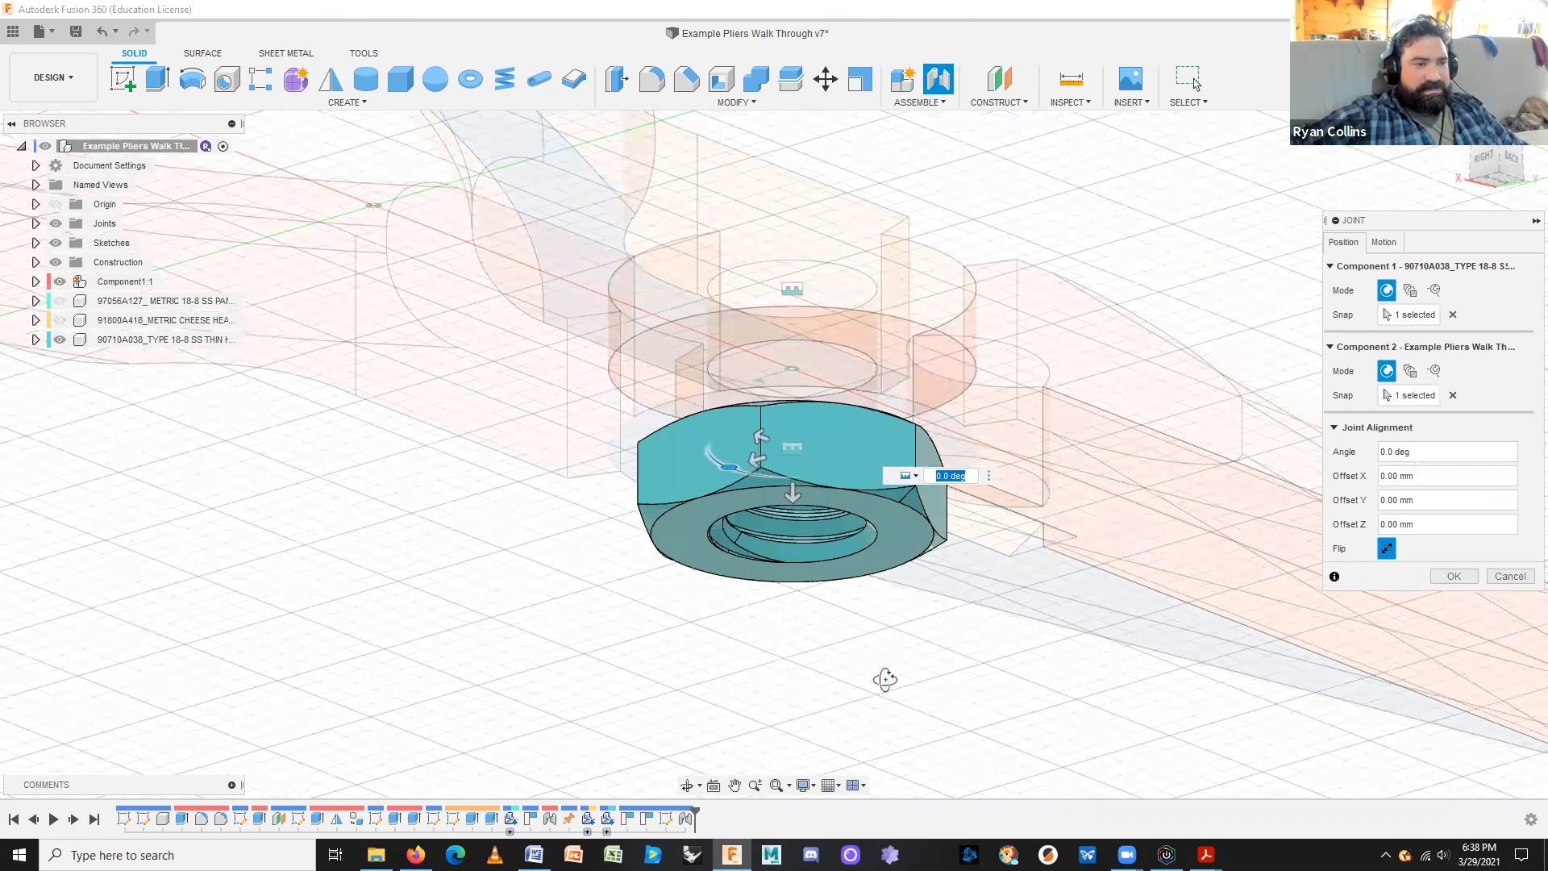
scroll(1014, 561, "down", 3)
middle_click_drag(1043, 600, 928, 460, "shift")
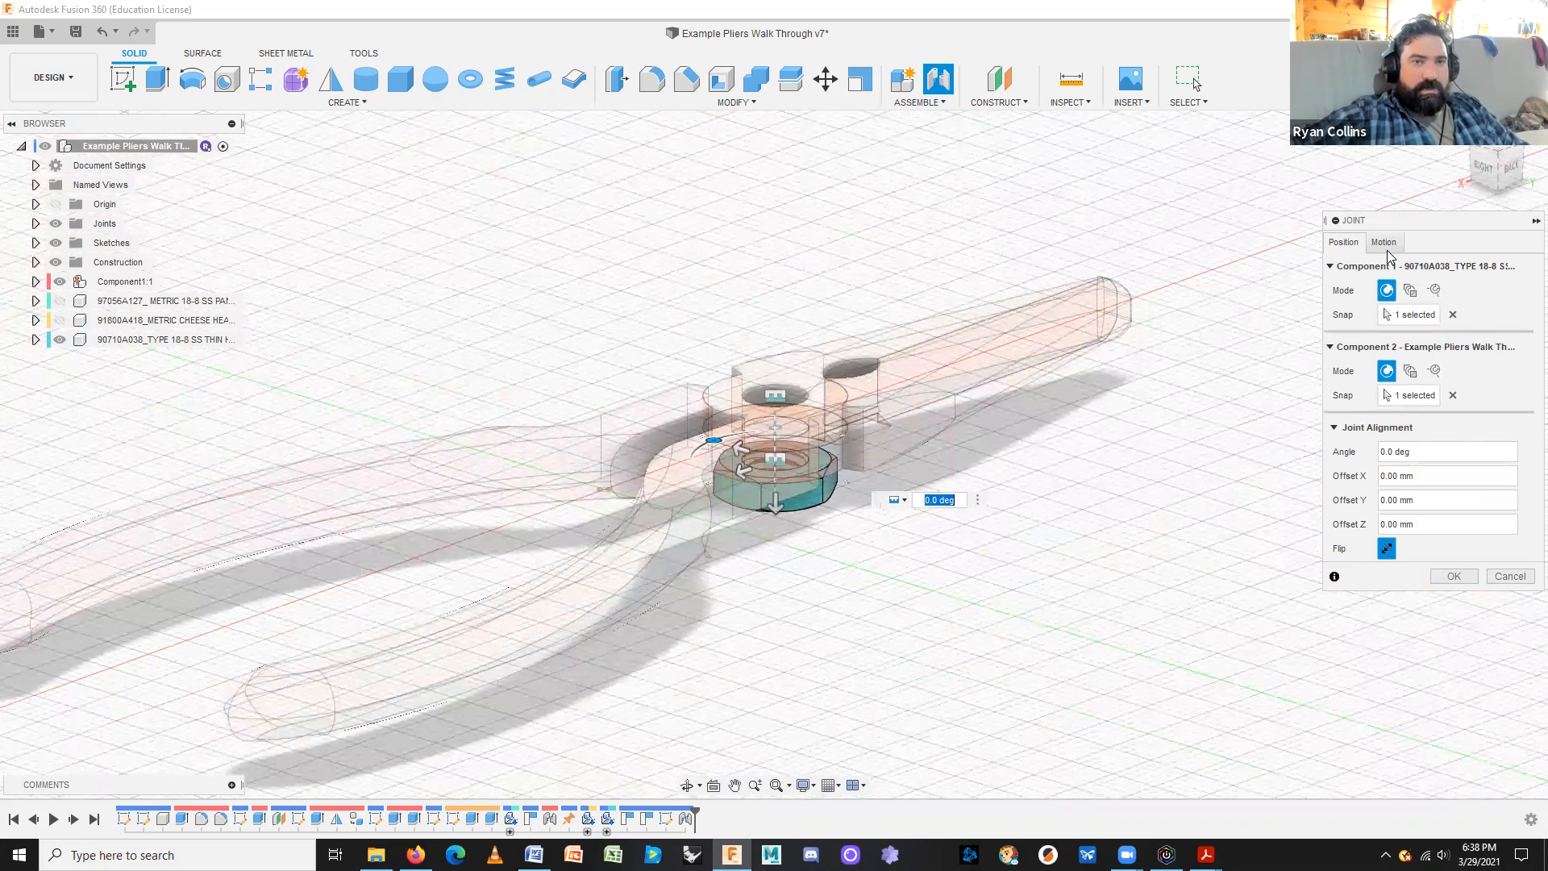
left_click(1385, 243)
left_click(1385, 290)
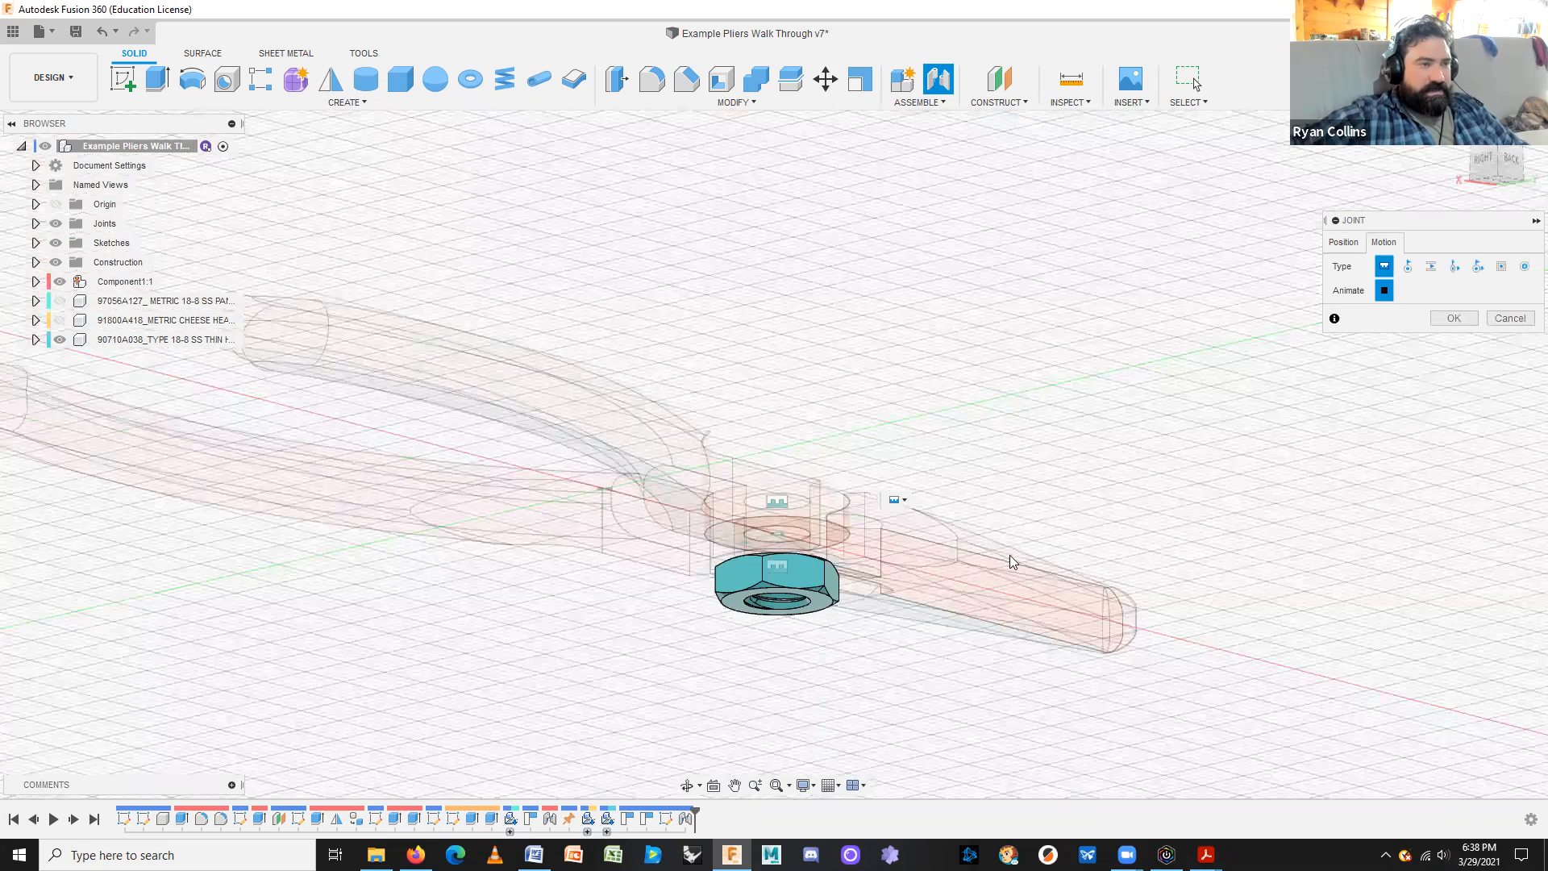
left_click(1454, 318)
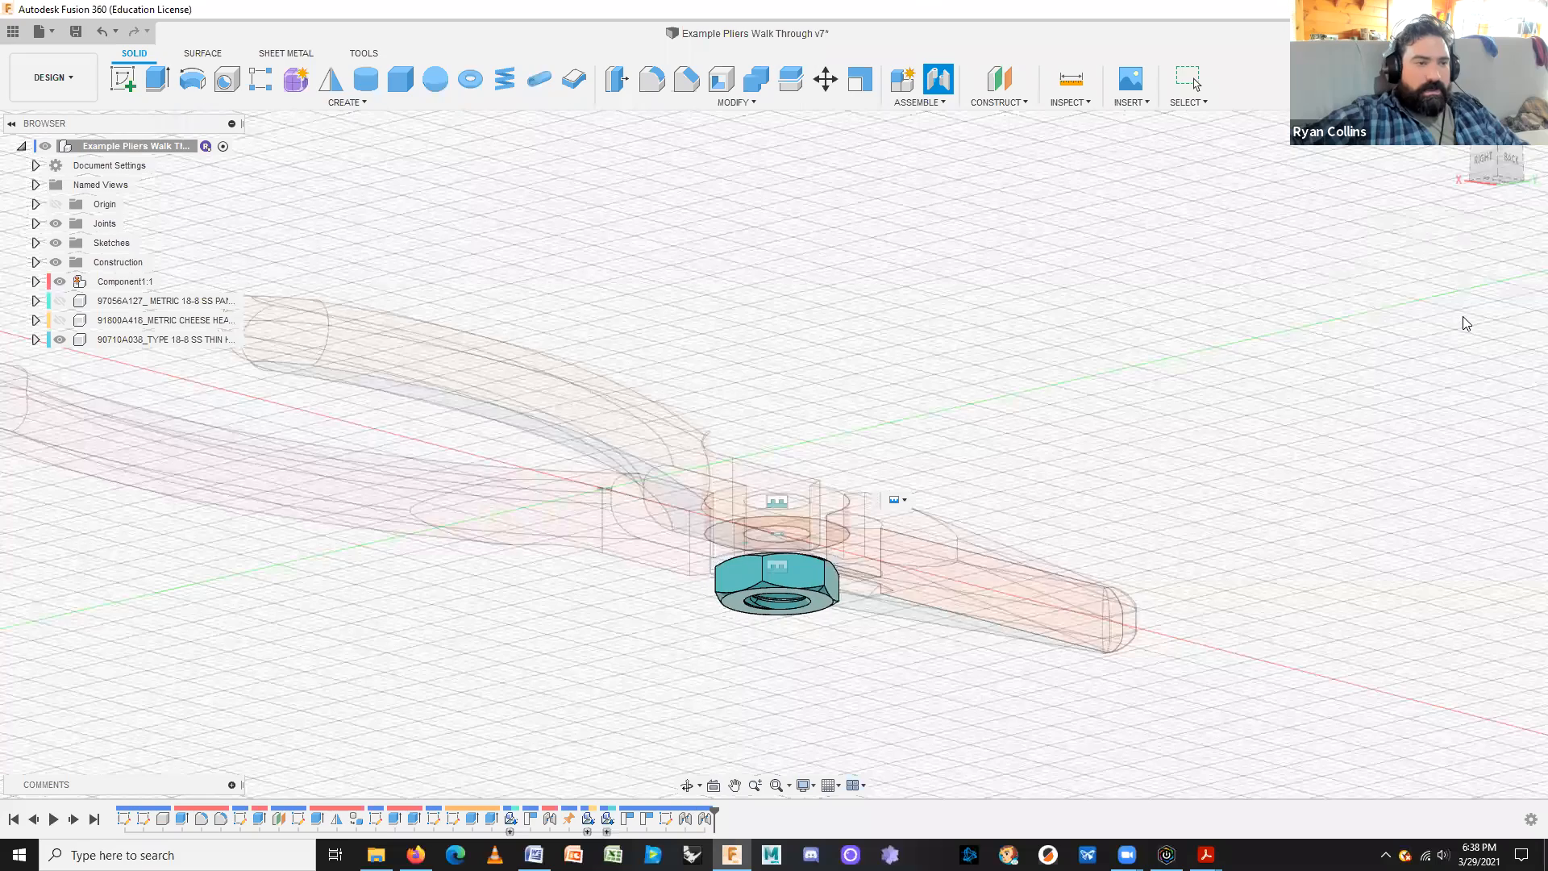
Step: Show the cheese-head screw again and inspect how screw and nut sit on the pliers from the side, below and above
middle_click_drag(973, 381, 228, 466, "shift")
middle_click_drag(657, 669, 324, 650, "shift")
middle_click_drag(353, 573, 358, 571, "shift")
middle_click_drag(404, 524, 395, 527, "shift")
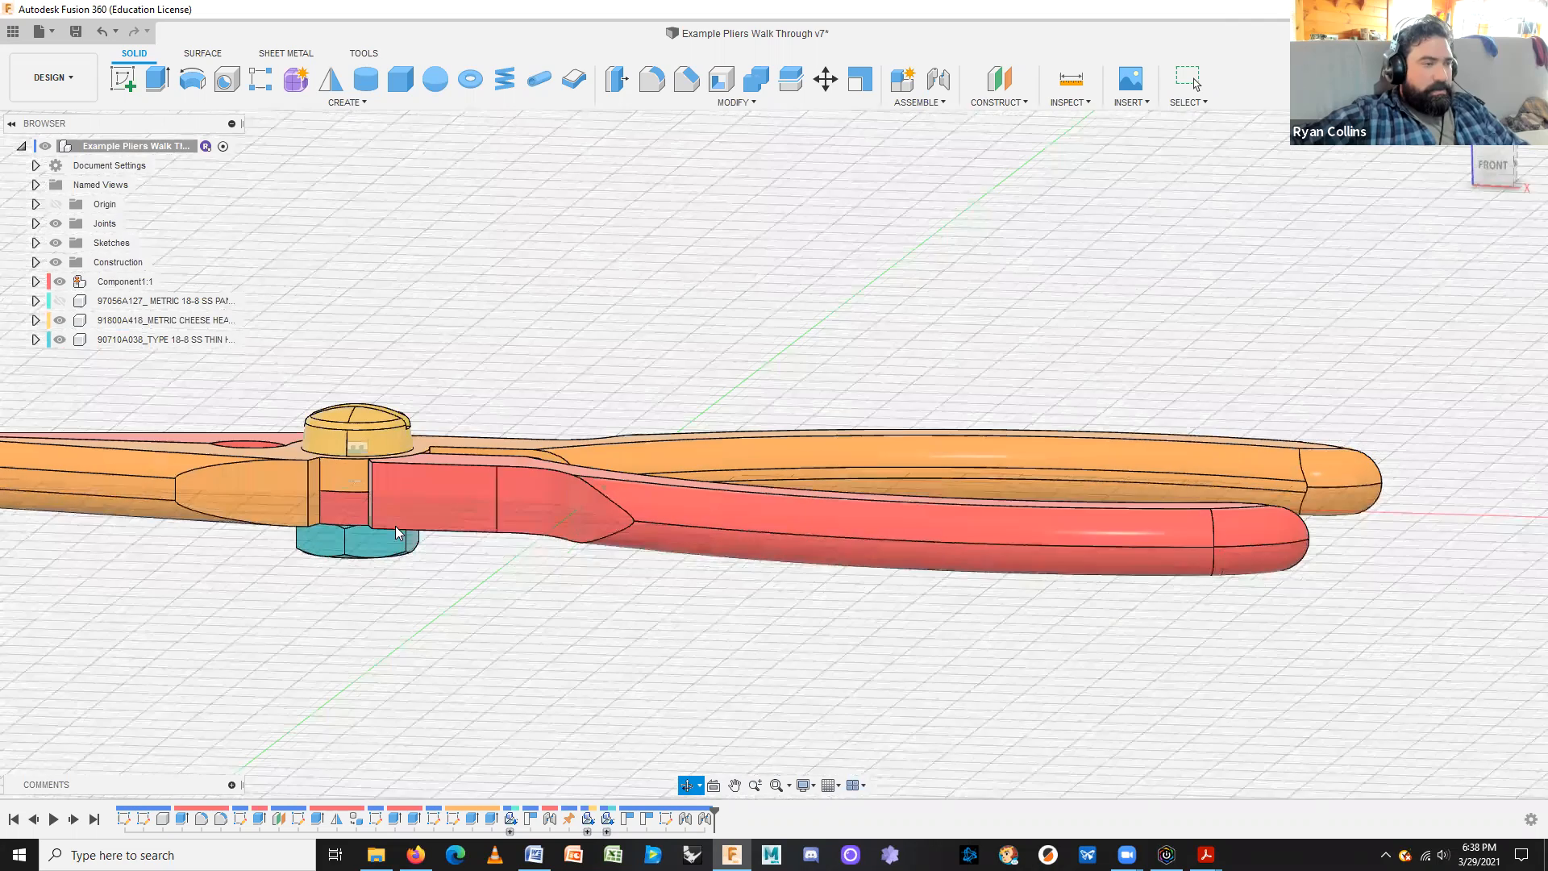
middle_click_drag(564, 458, 583, 450, "shift")
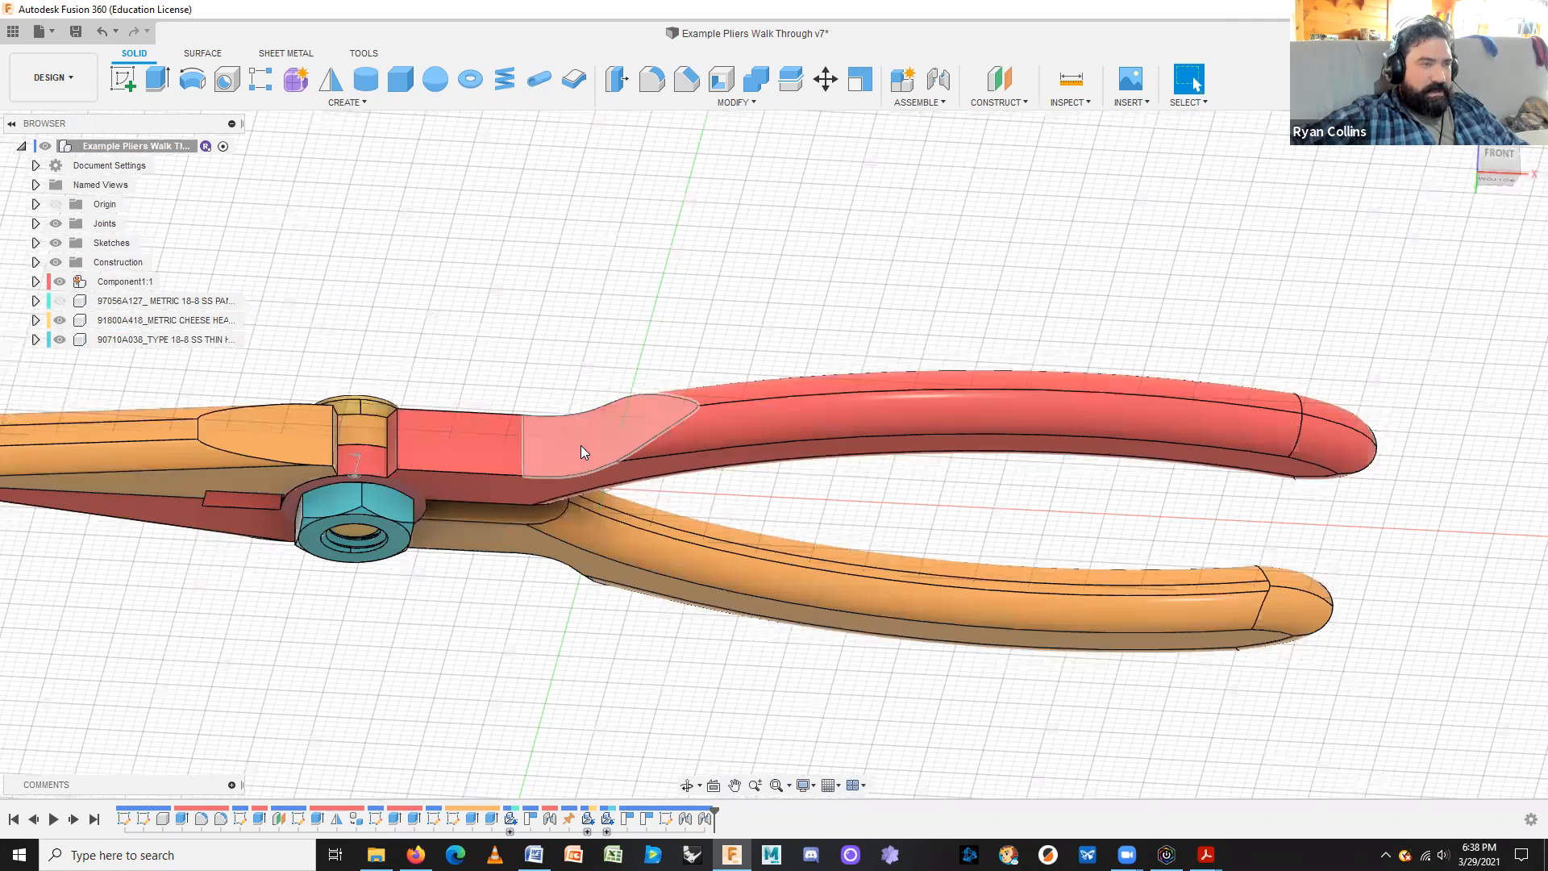
middle_click_drag(714, 451, 428, 418, "shift")
middle_click_drag(803, 401, 805, 404, "shift")
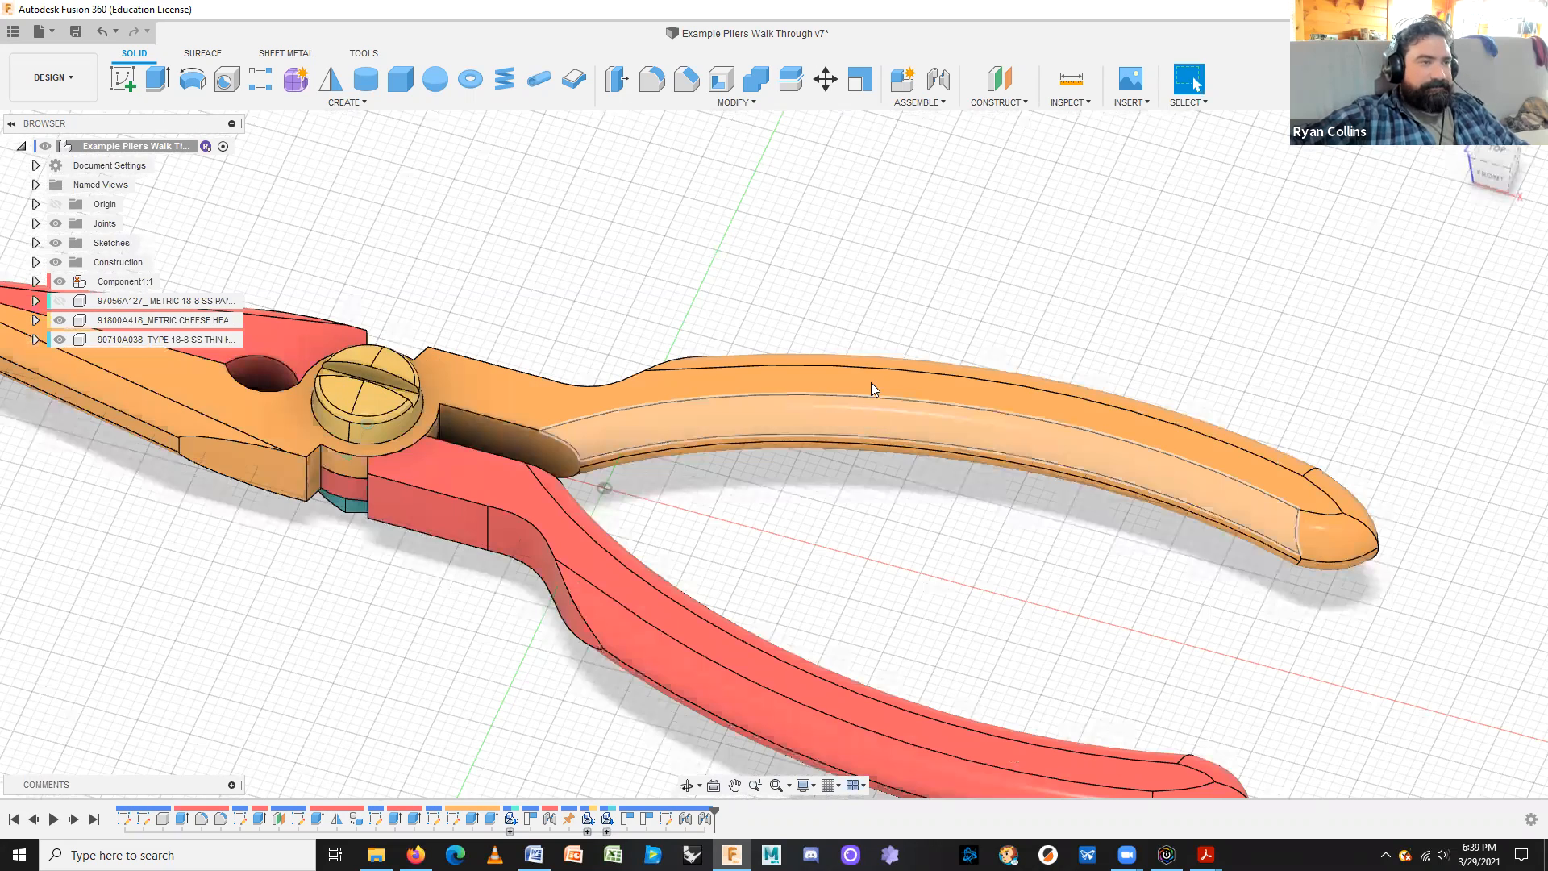
Step: Try swinging the orange handle about the pivot to test how the assembled pliers move
scroll(871, 390, "down", 2)
scroll(855, 389, "down", 1)
left_click_drag(853, 389, 823, 451)
middle_click_drag(621, 563, 645, 494, "shift")
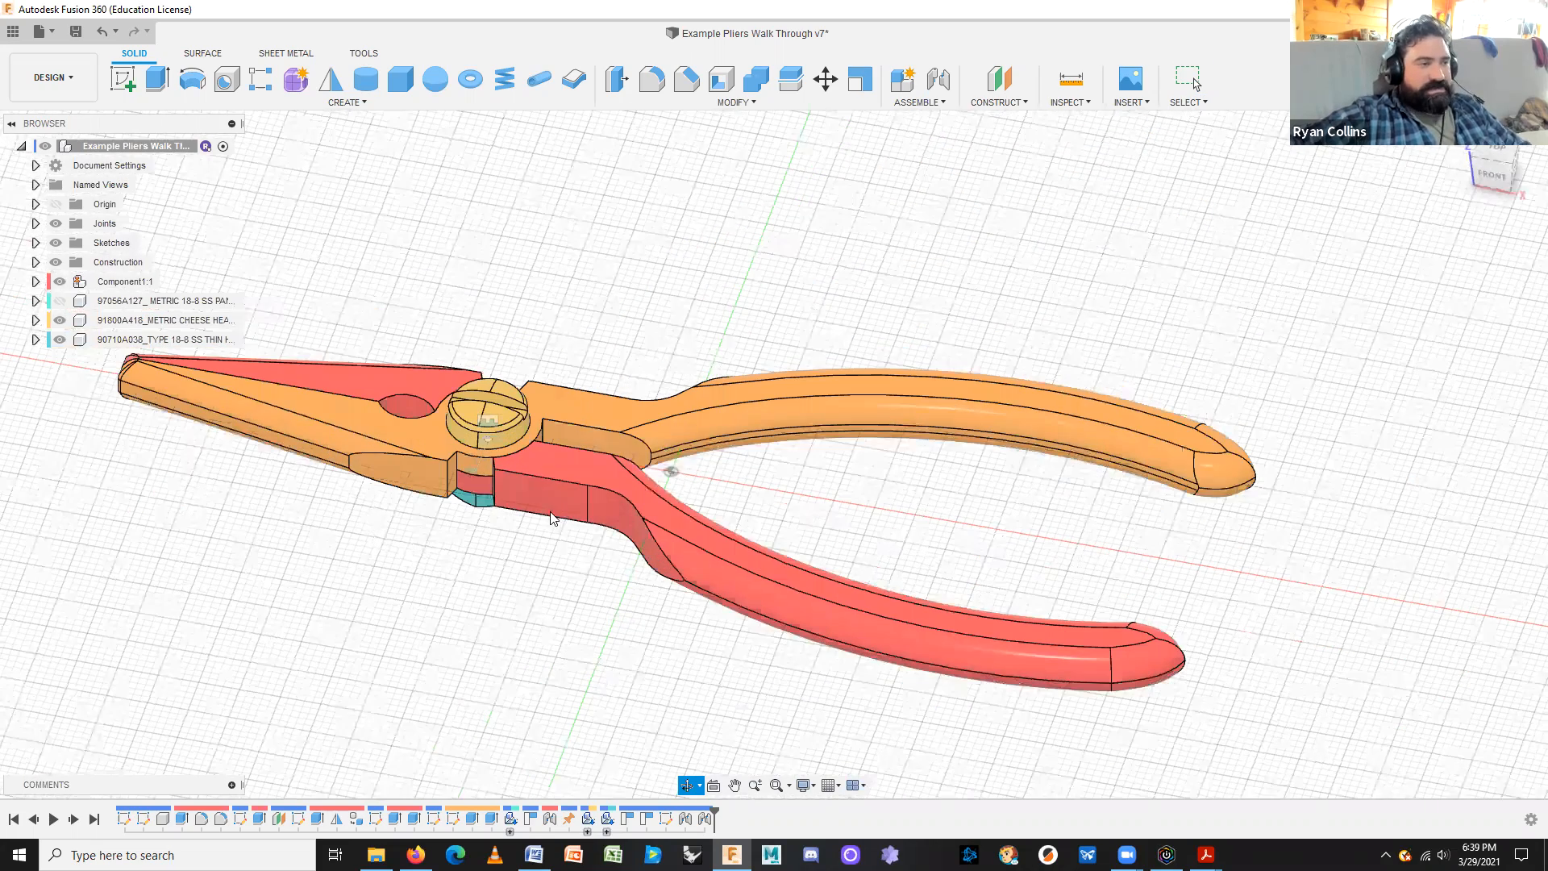
Step: Examine from below how far the screw reaches into the nut, and return to the home view of the pliers
middle_click_drag(441, 522, 448, 294, "shift")
scroll(449, 293, "up", 4)
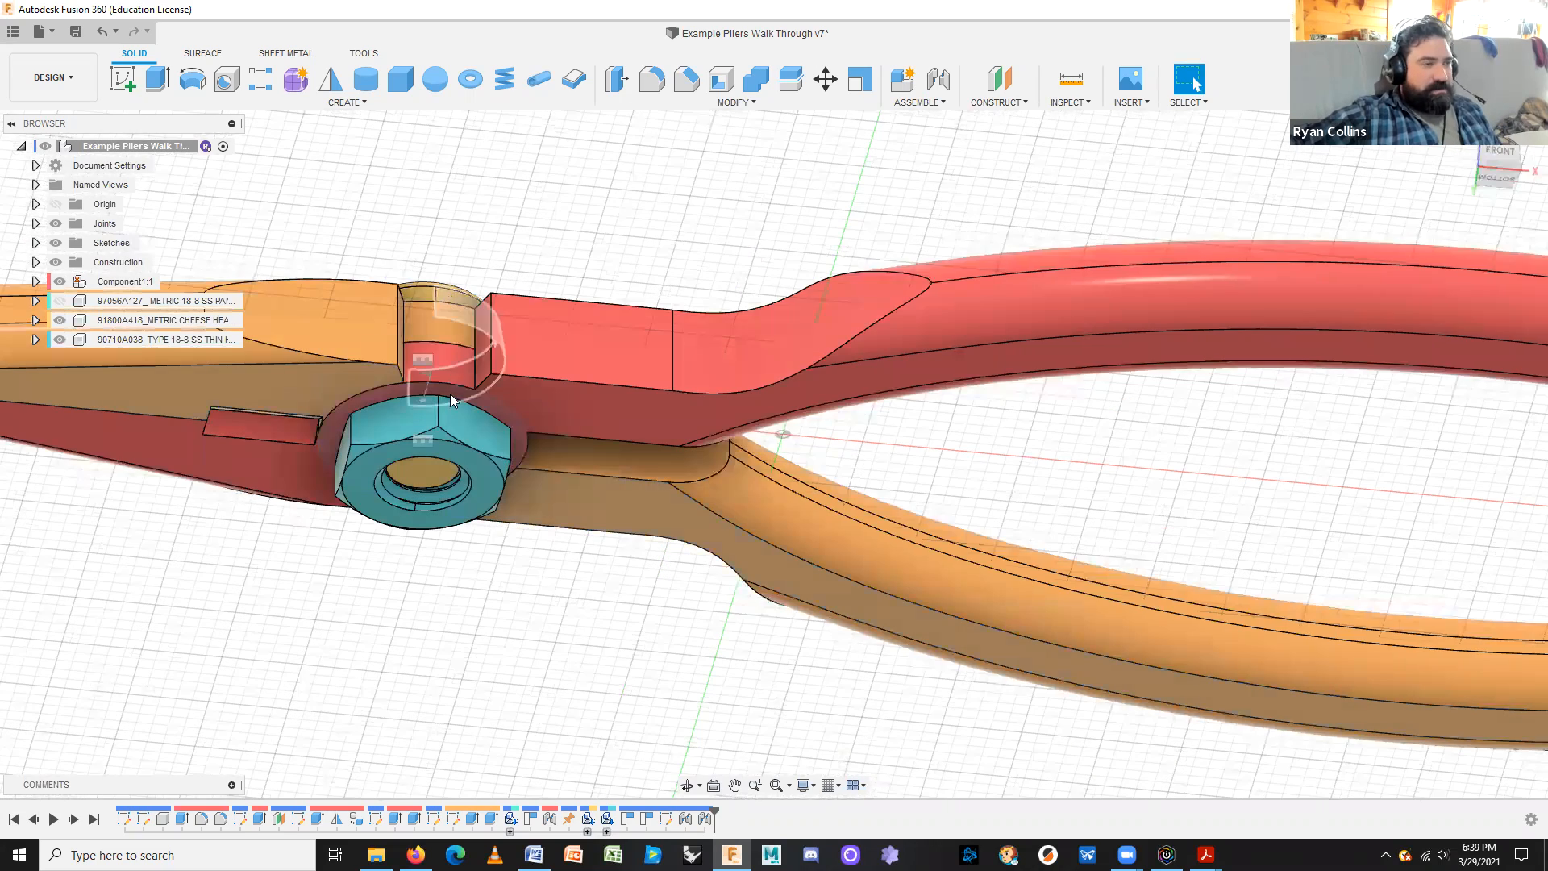
middle_click_drag(449, 571, 511, 379, "shift")
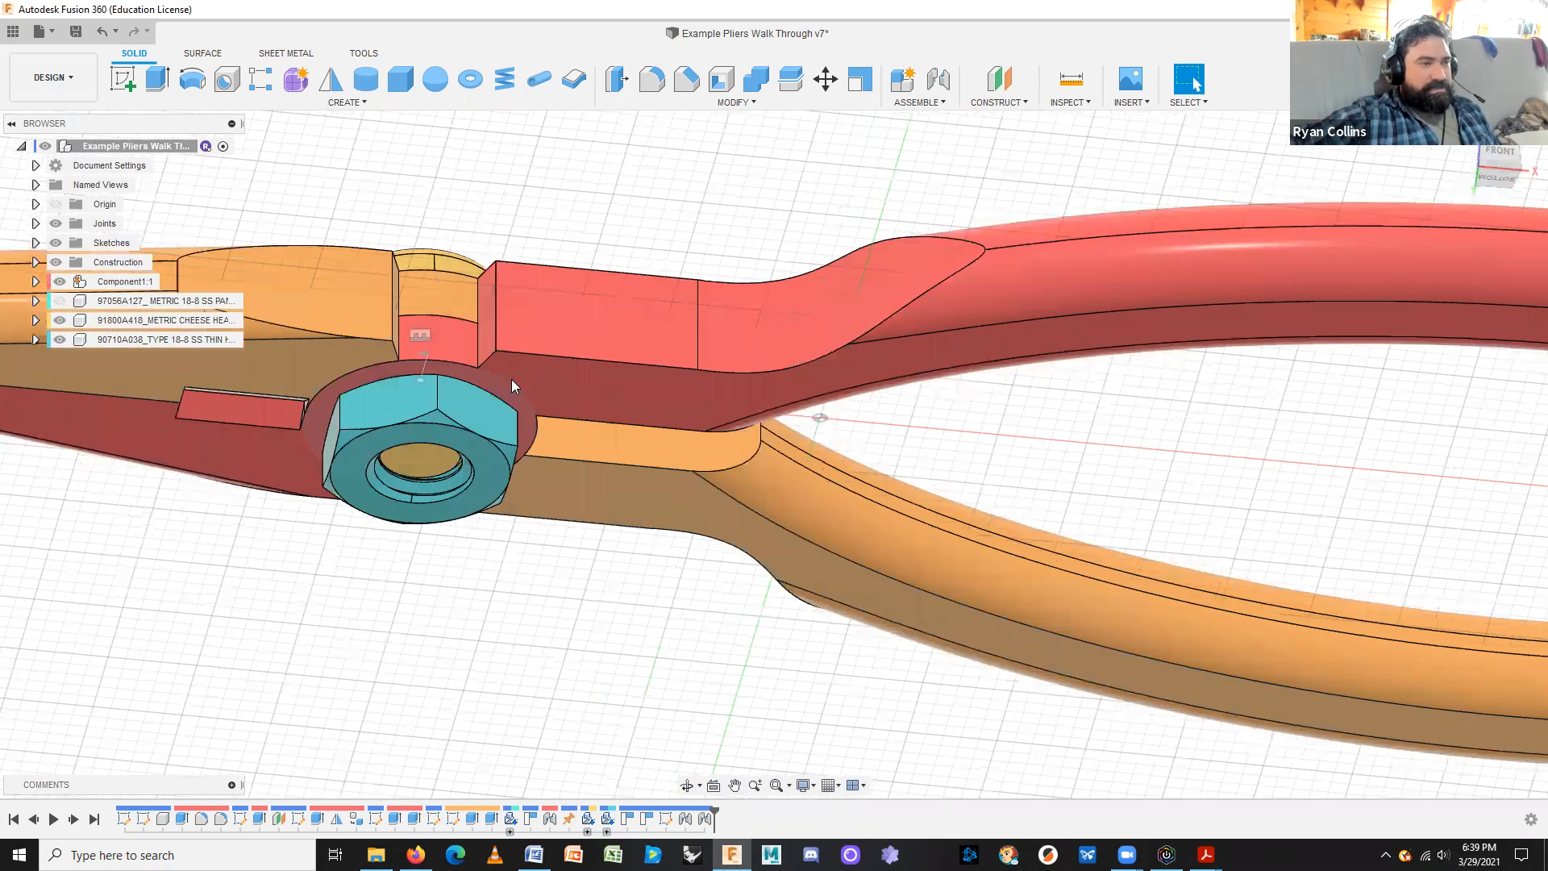
scroll(511, 379, "up", 3)
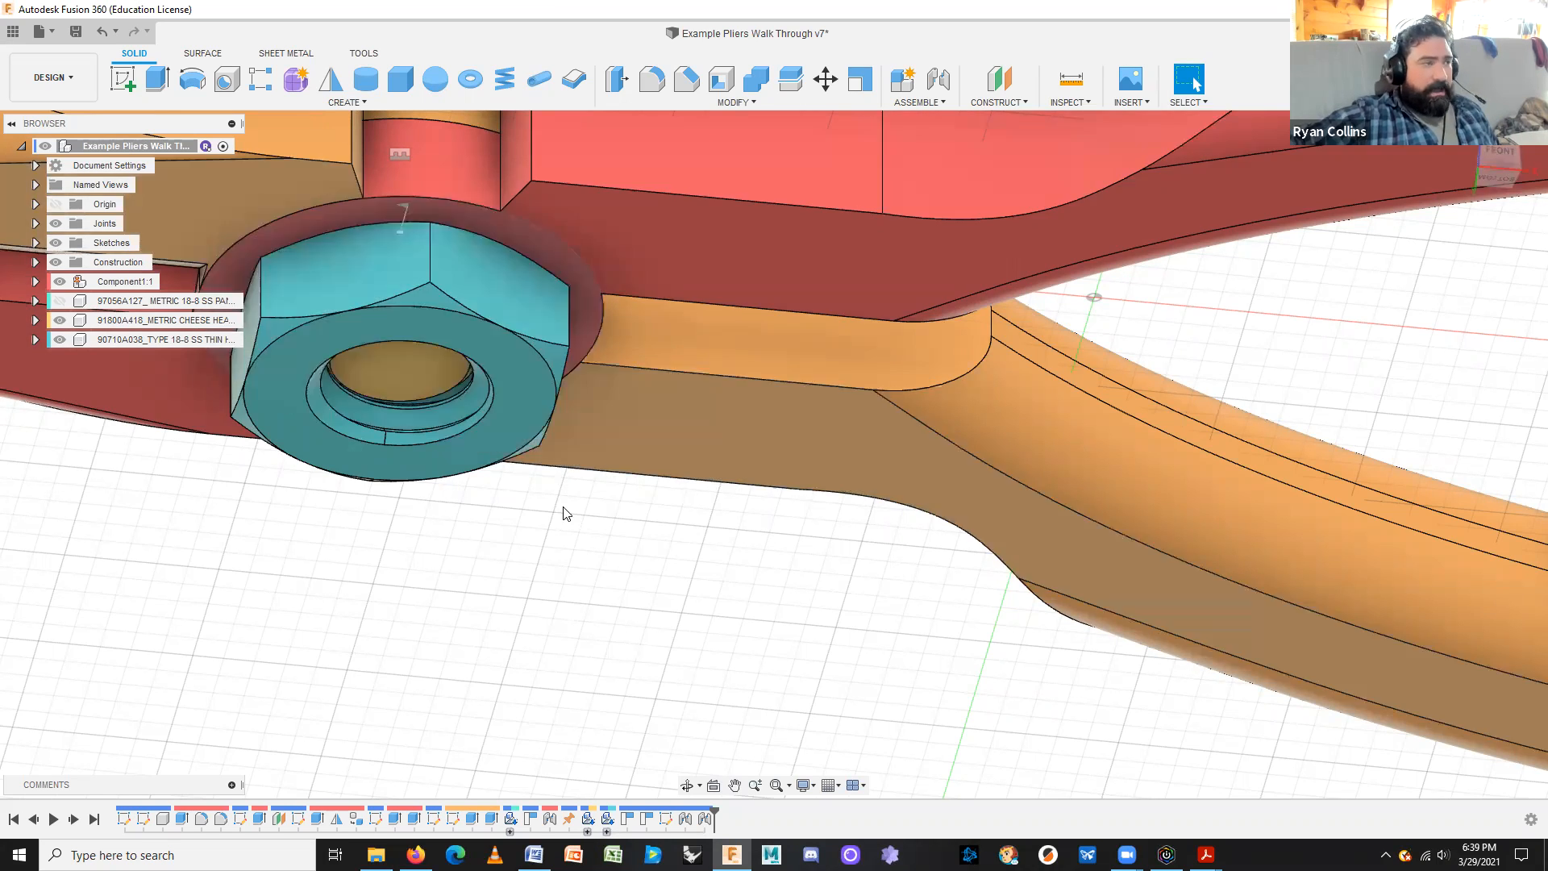
scroll(561, 507, "down", 3)
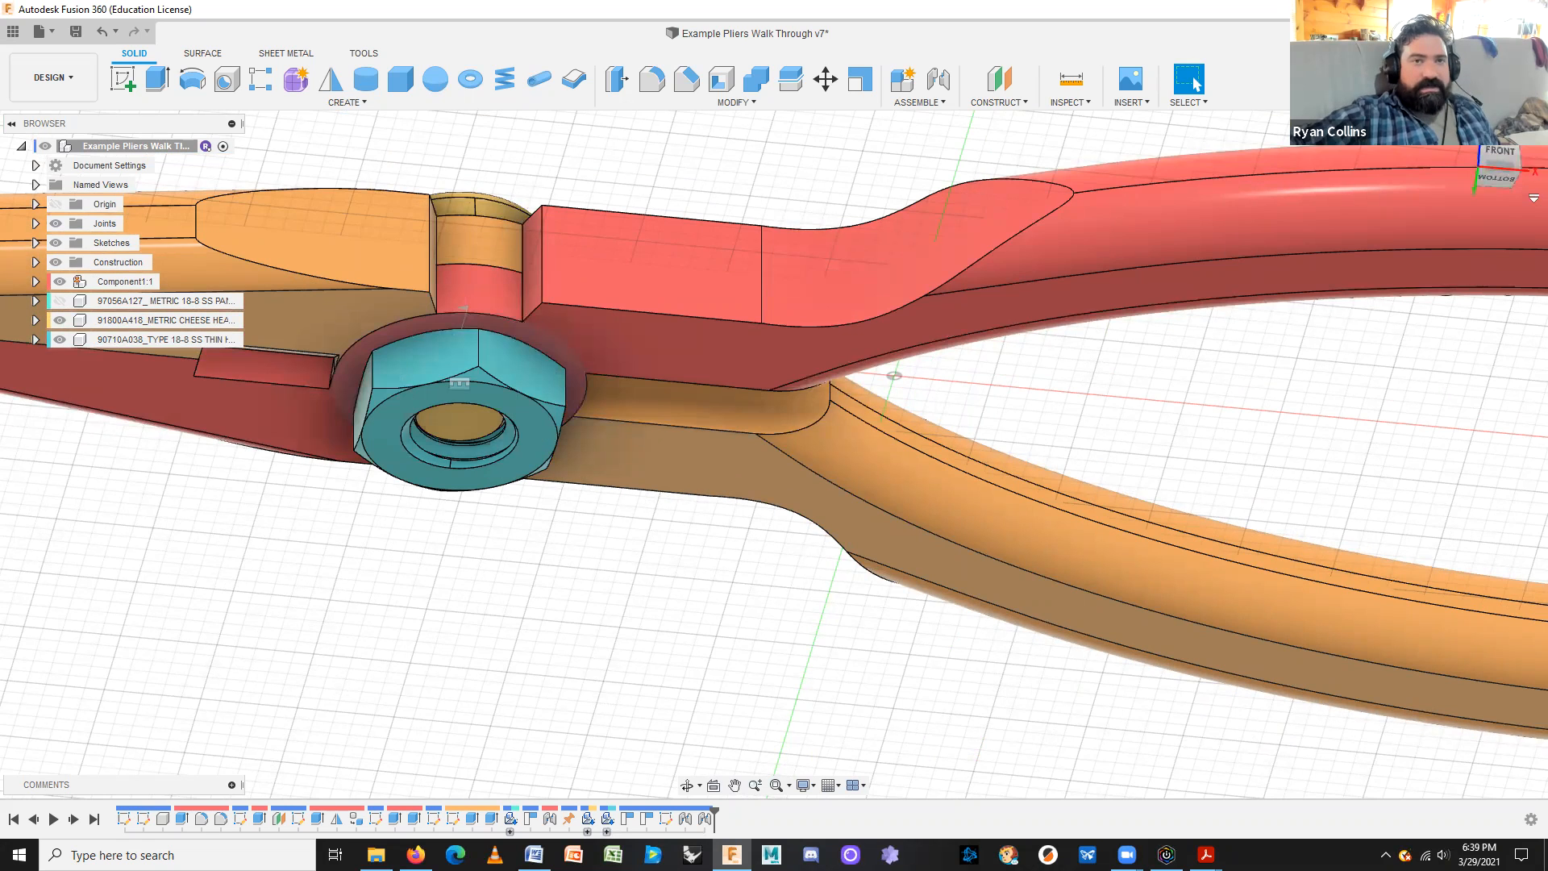
scroll(595, 471, "down", 2)
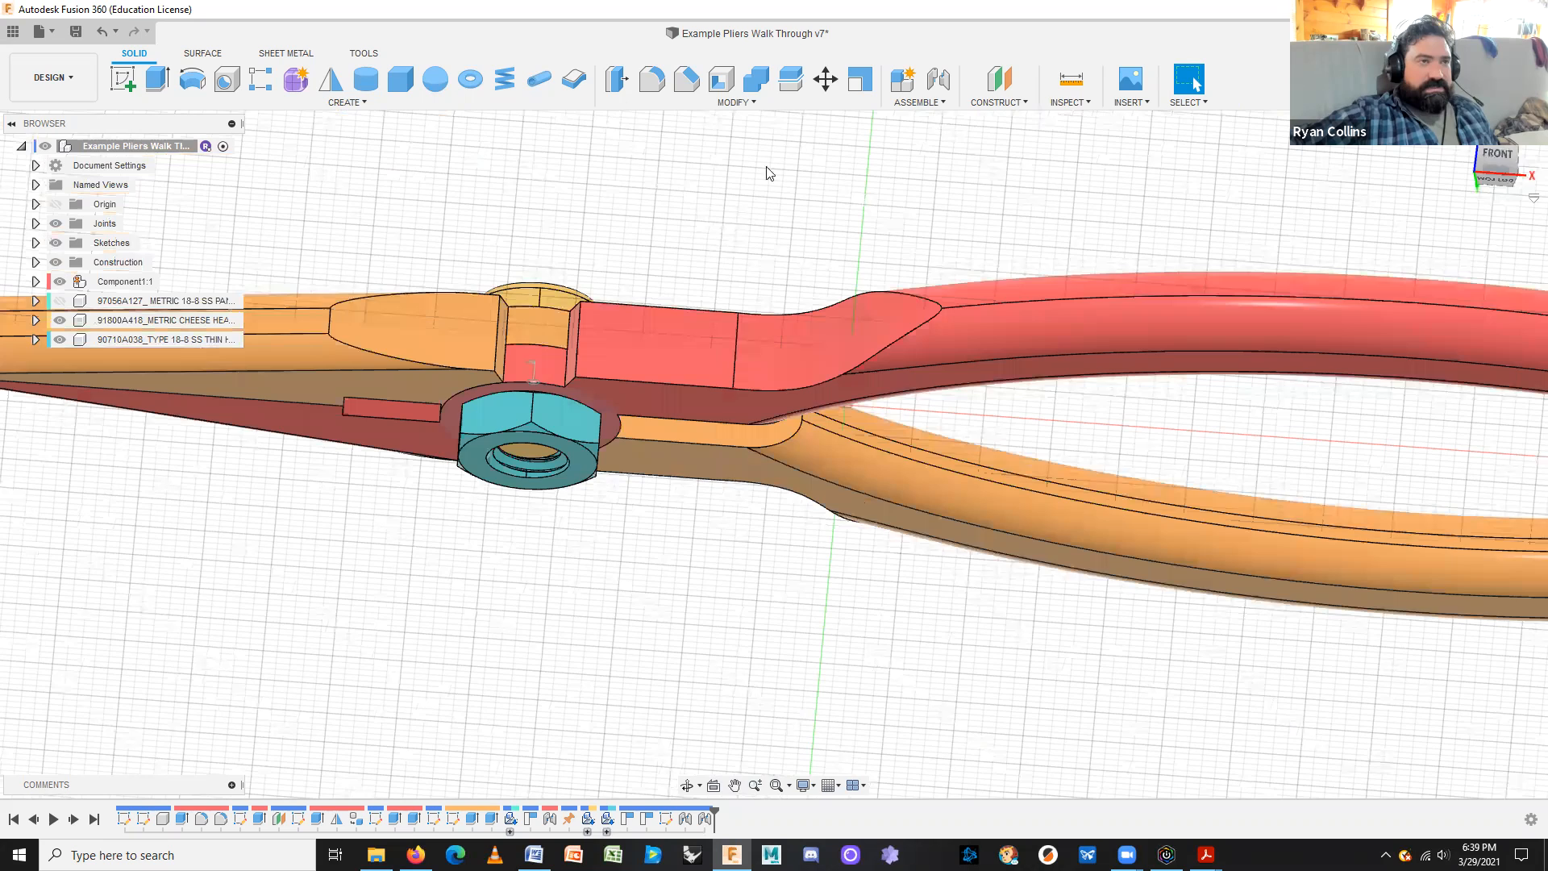
left_click(1461, 131)
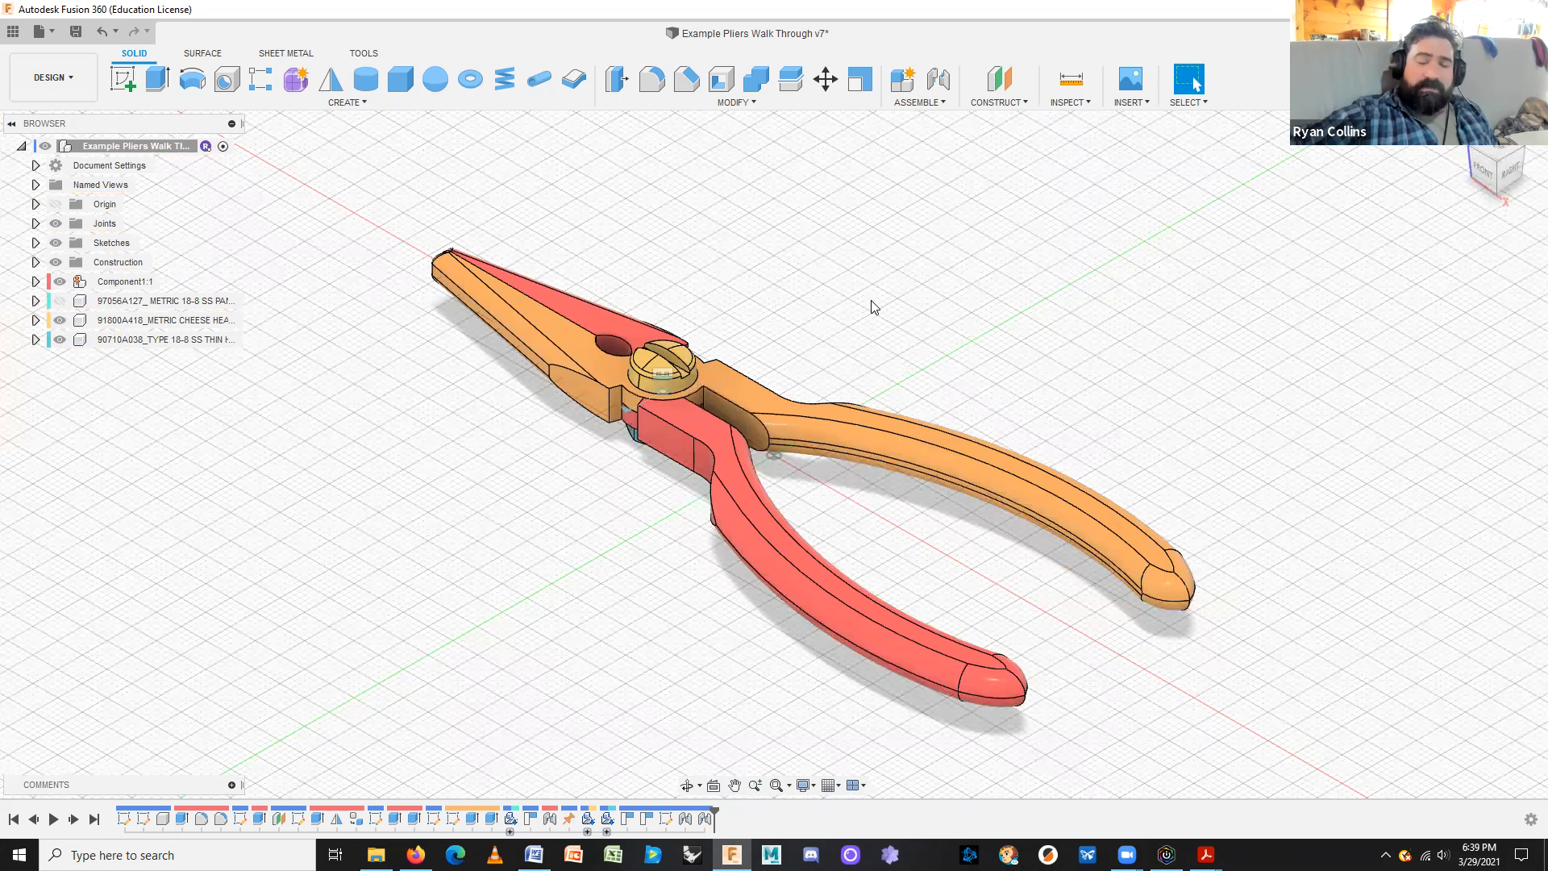